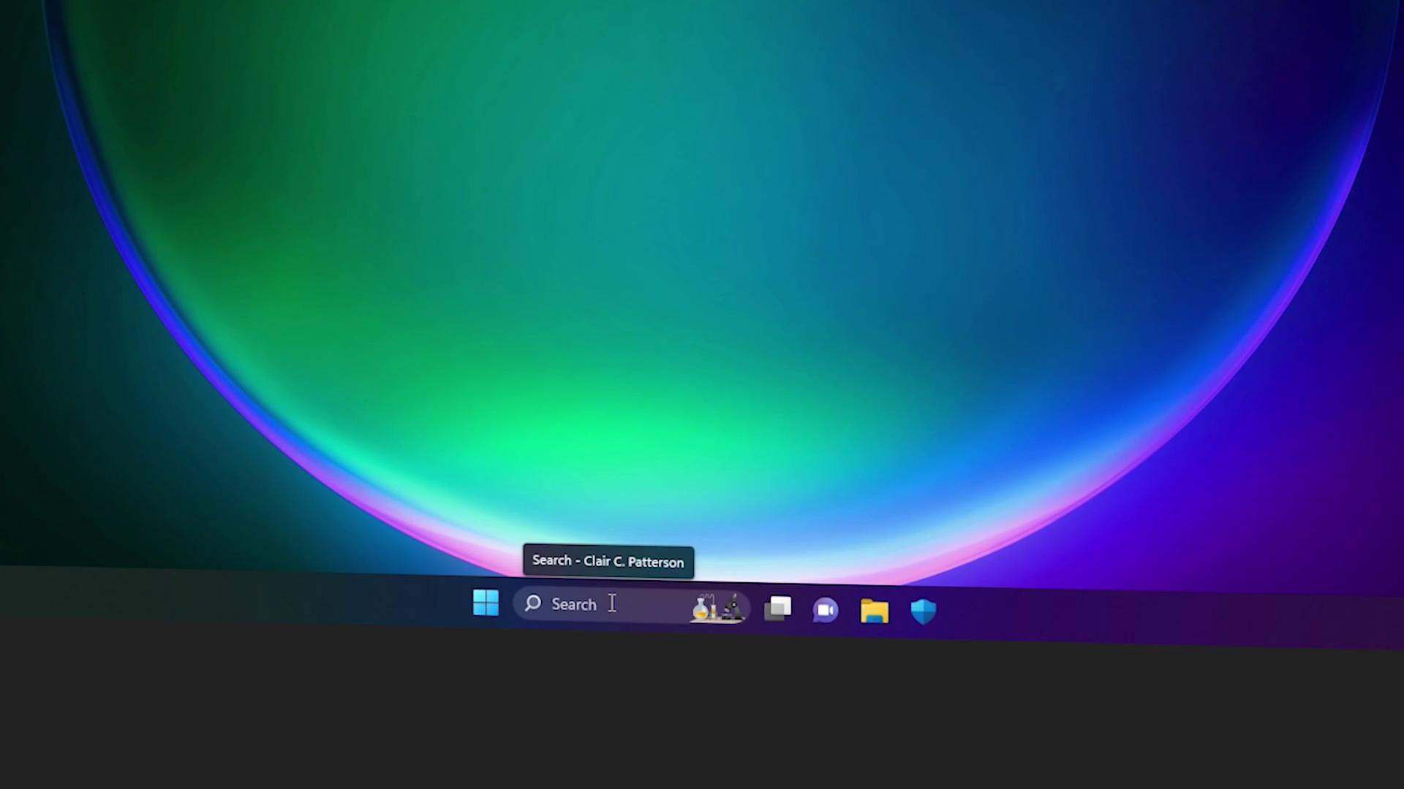
- Search Windows for 'nvidia app' so the NVIDIA app appears as best match
click(612, 603)
text(nvidia app)
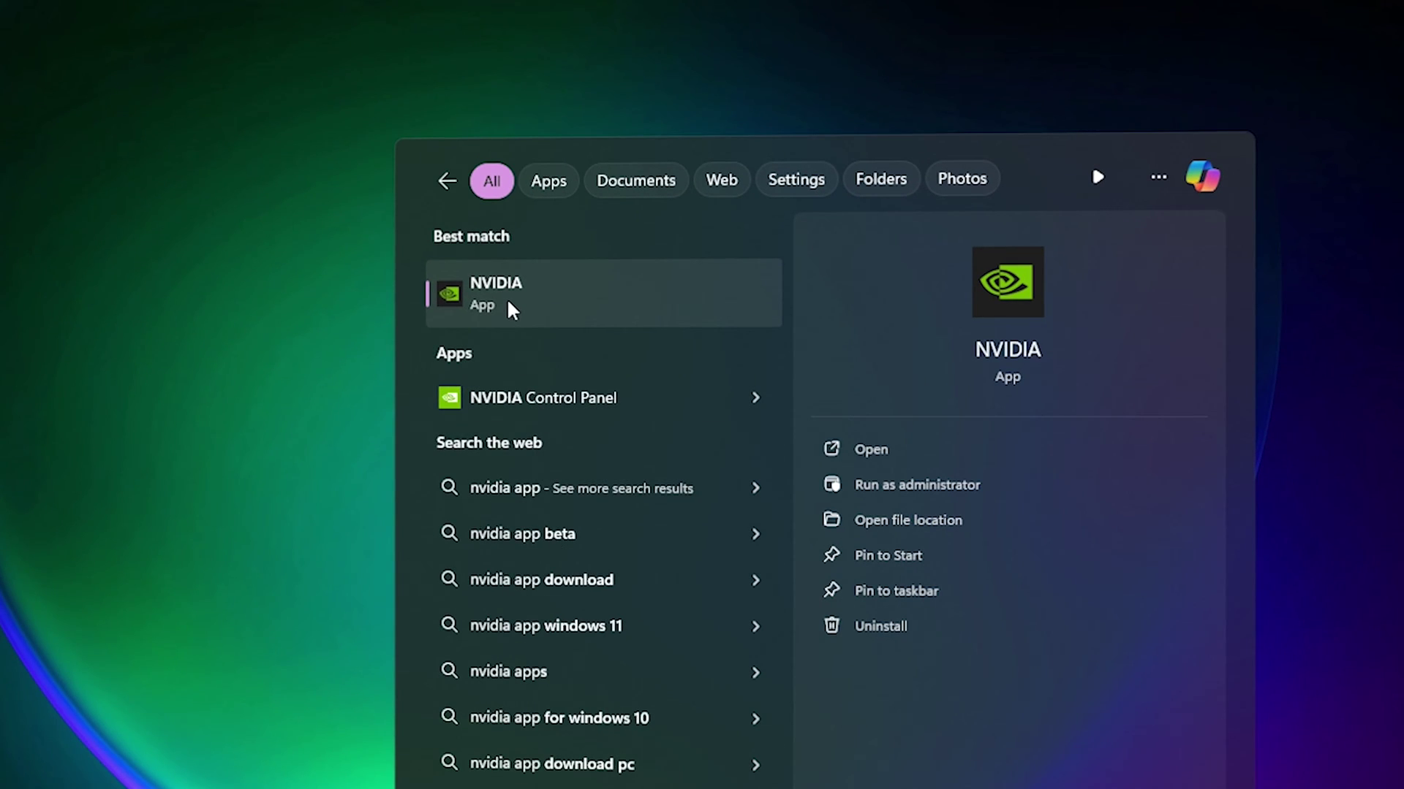
- Launch the NVIDIA app and view the Drivers page with Studio Driver 555.85 selected as driver type
click(550, 298)
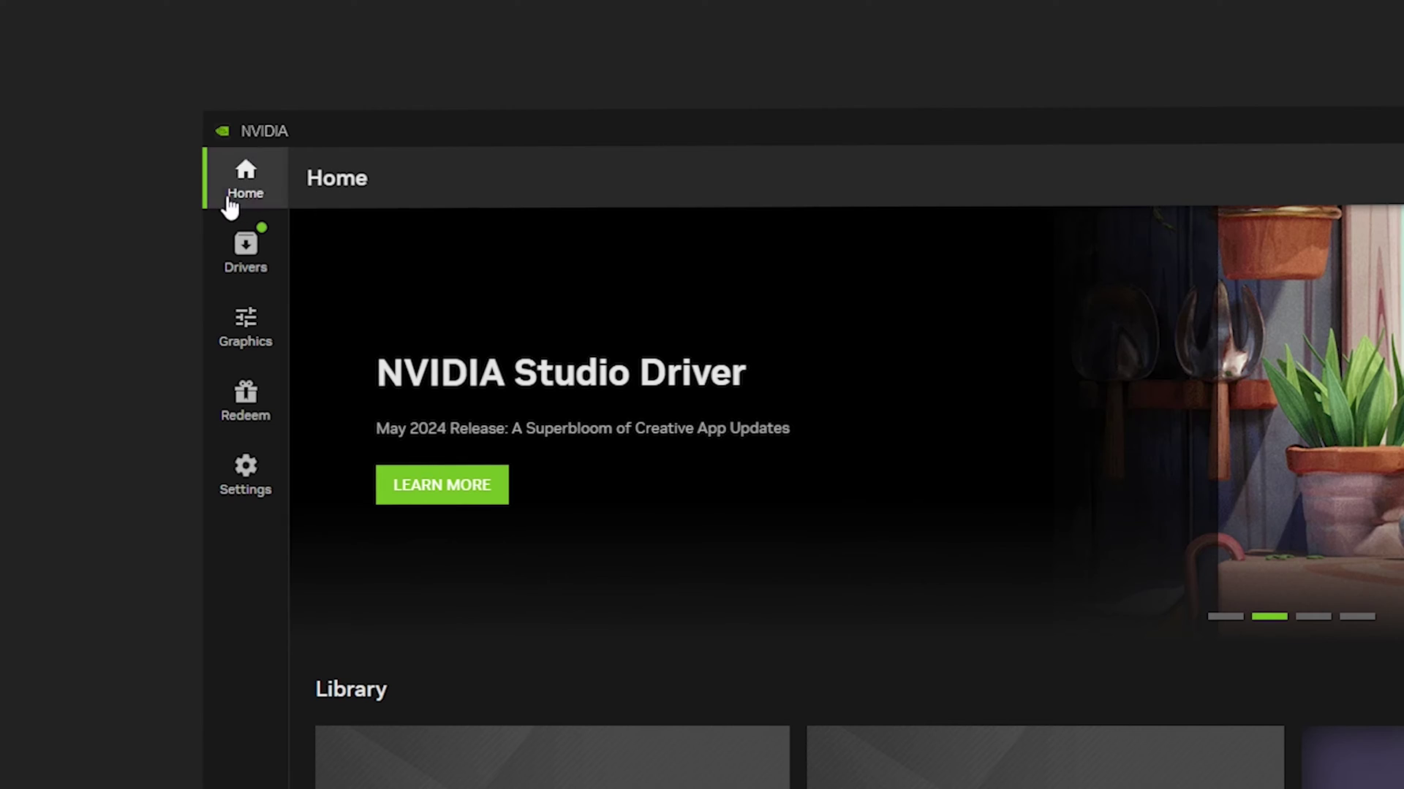
click(271, 251)
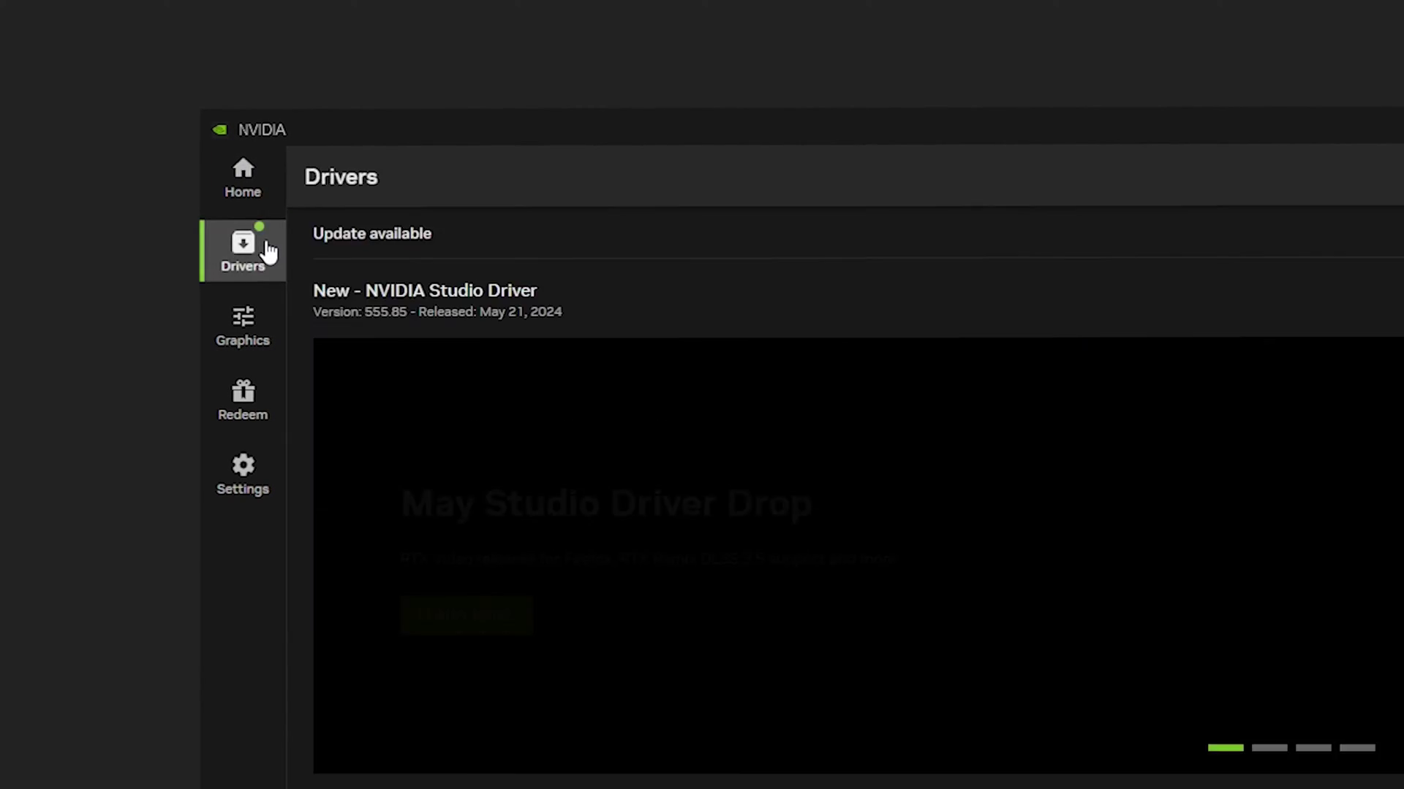
click(954, 234)
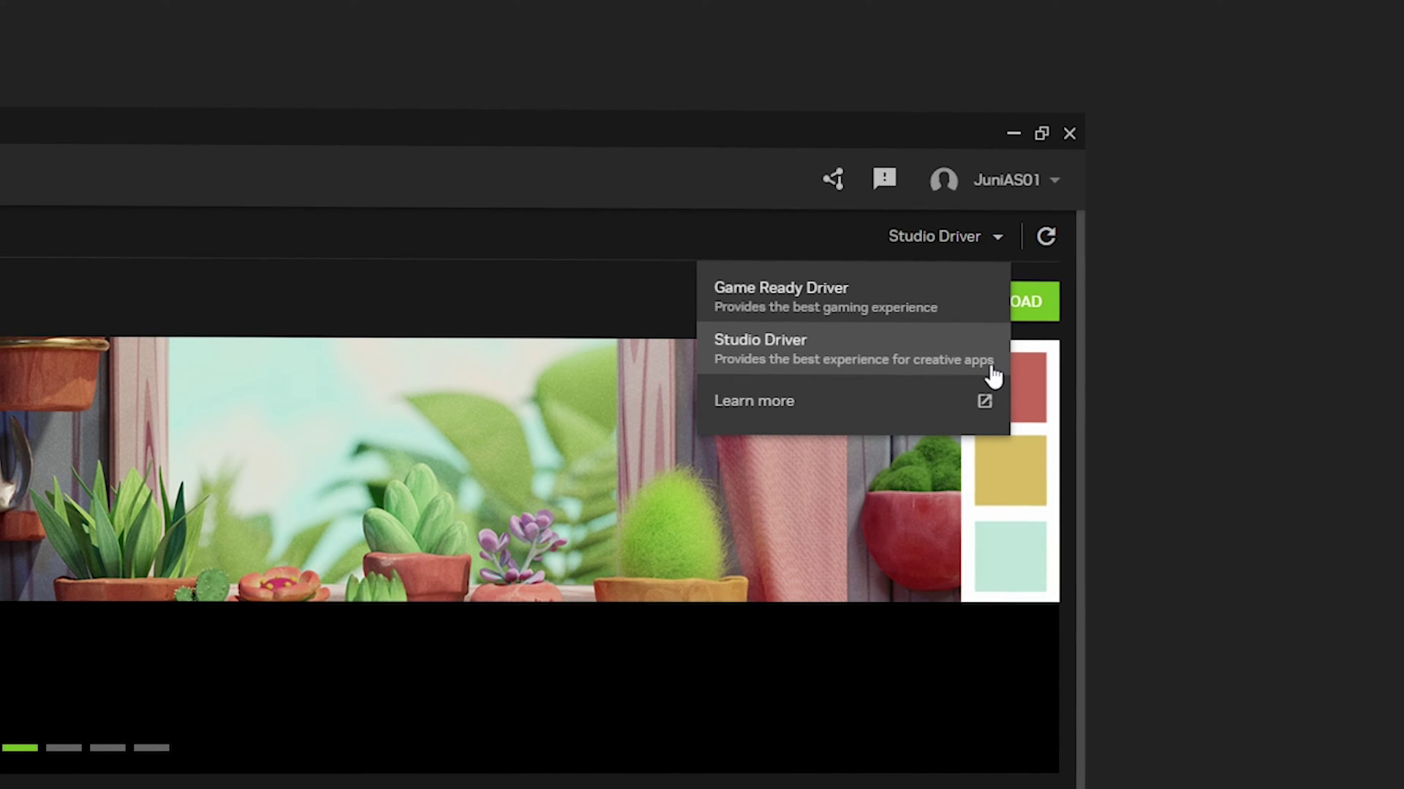
click(745, 356)
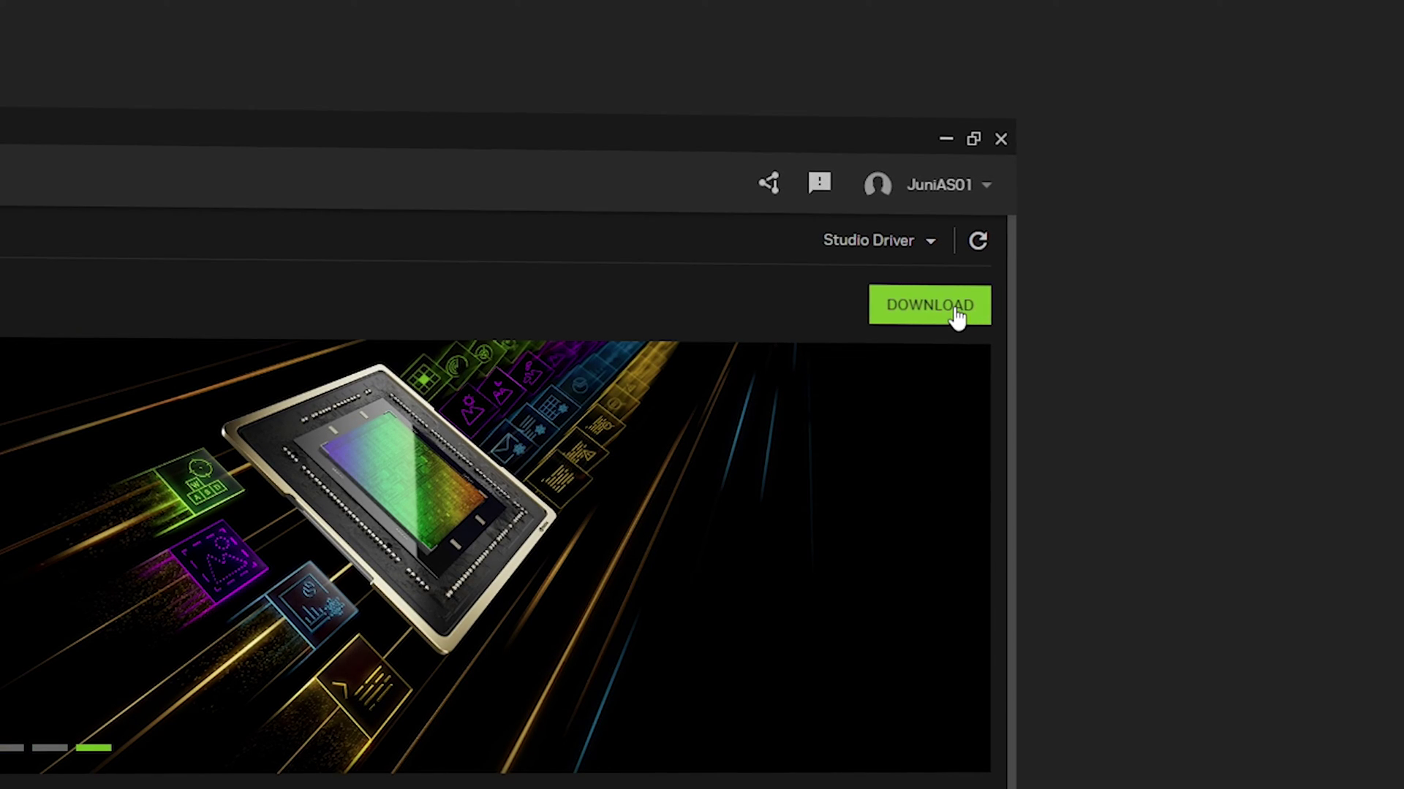
click(913, 252)
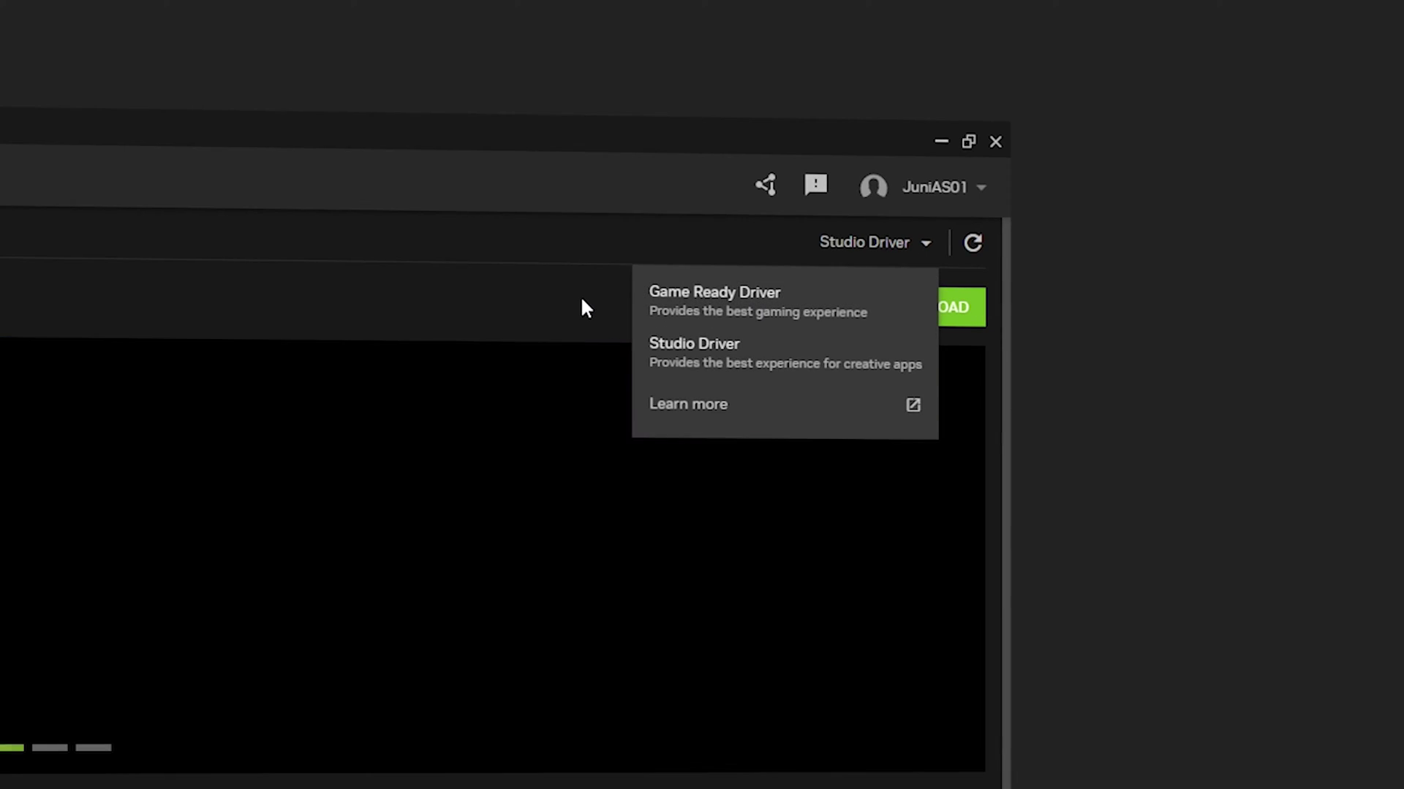
click(583, 299)
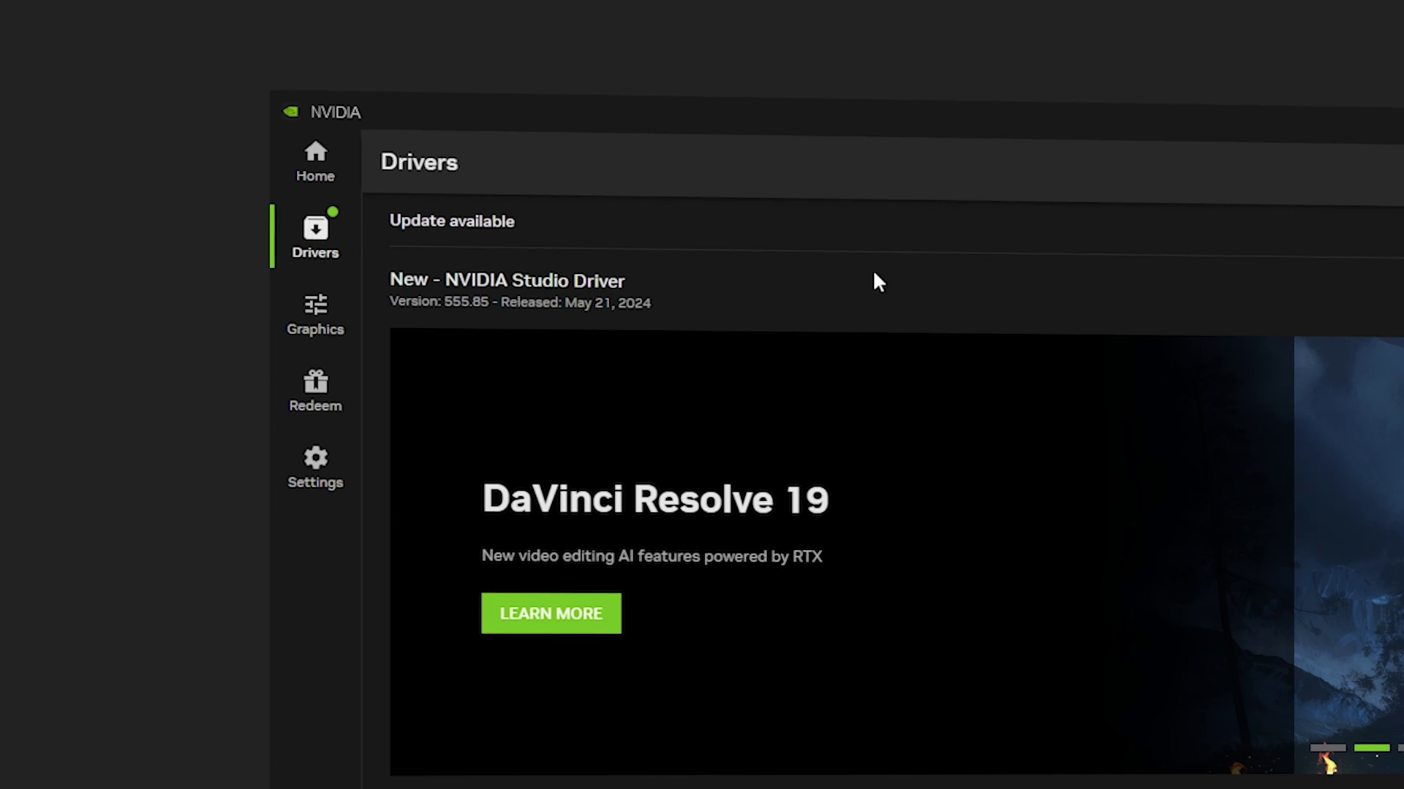
- In Graphics program settings, choose Add a program to bring up the file picker
click(315, 322)
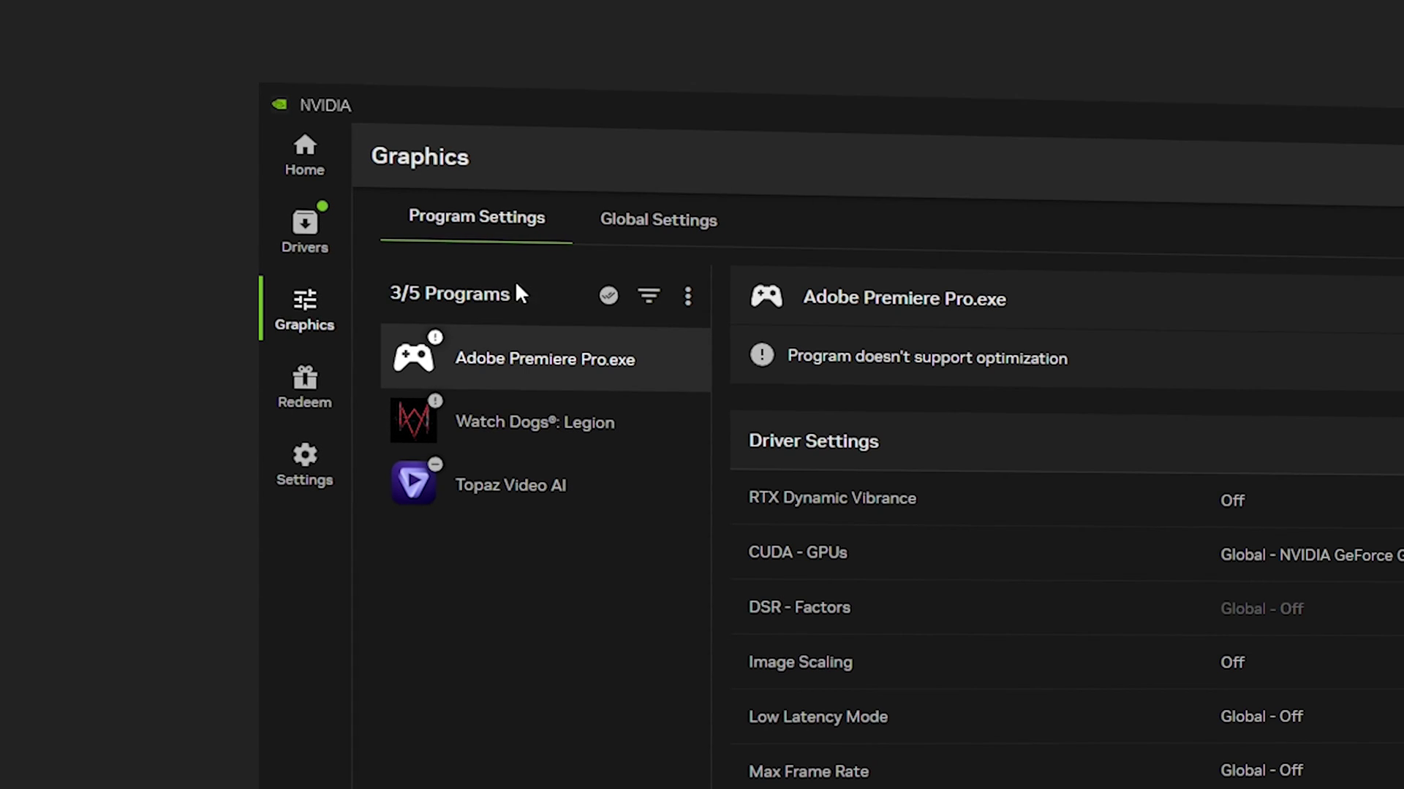
click(694, 305)
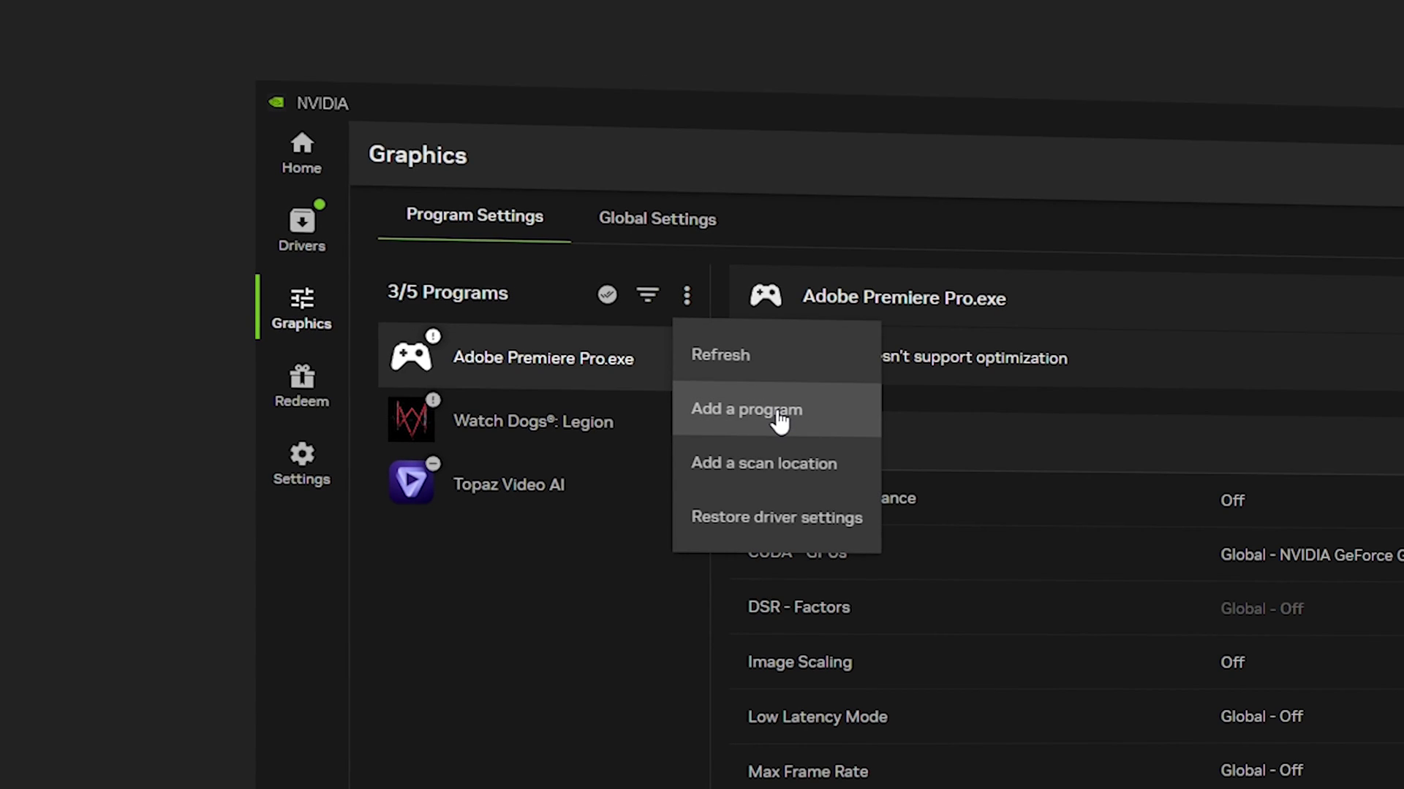
click(778, 415)
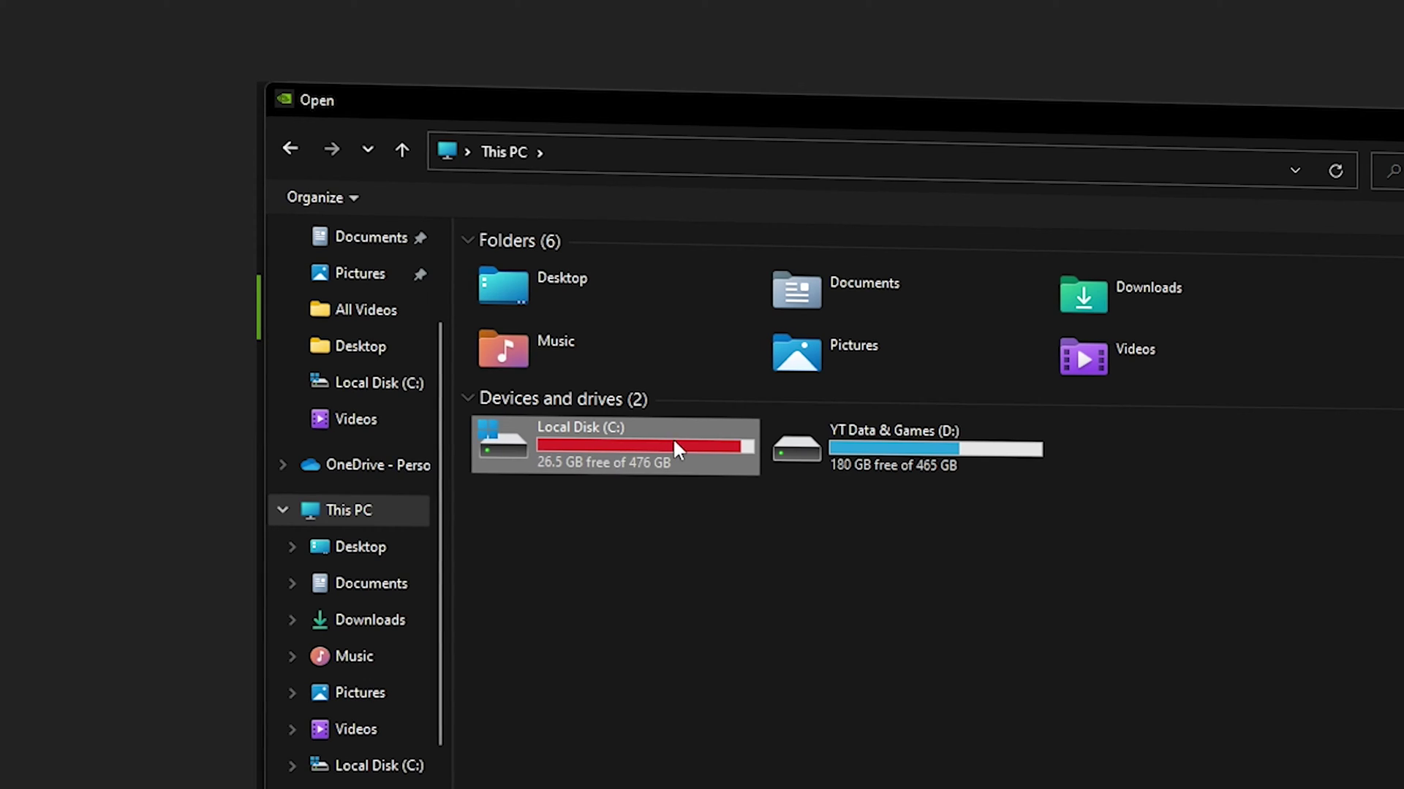
- Add AfterFX from C:\Program Files\Adobe\Adobe After Effects 2023\Support Files to the program list
double_click(606, 450)
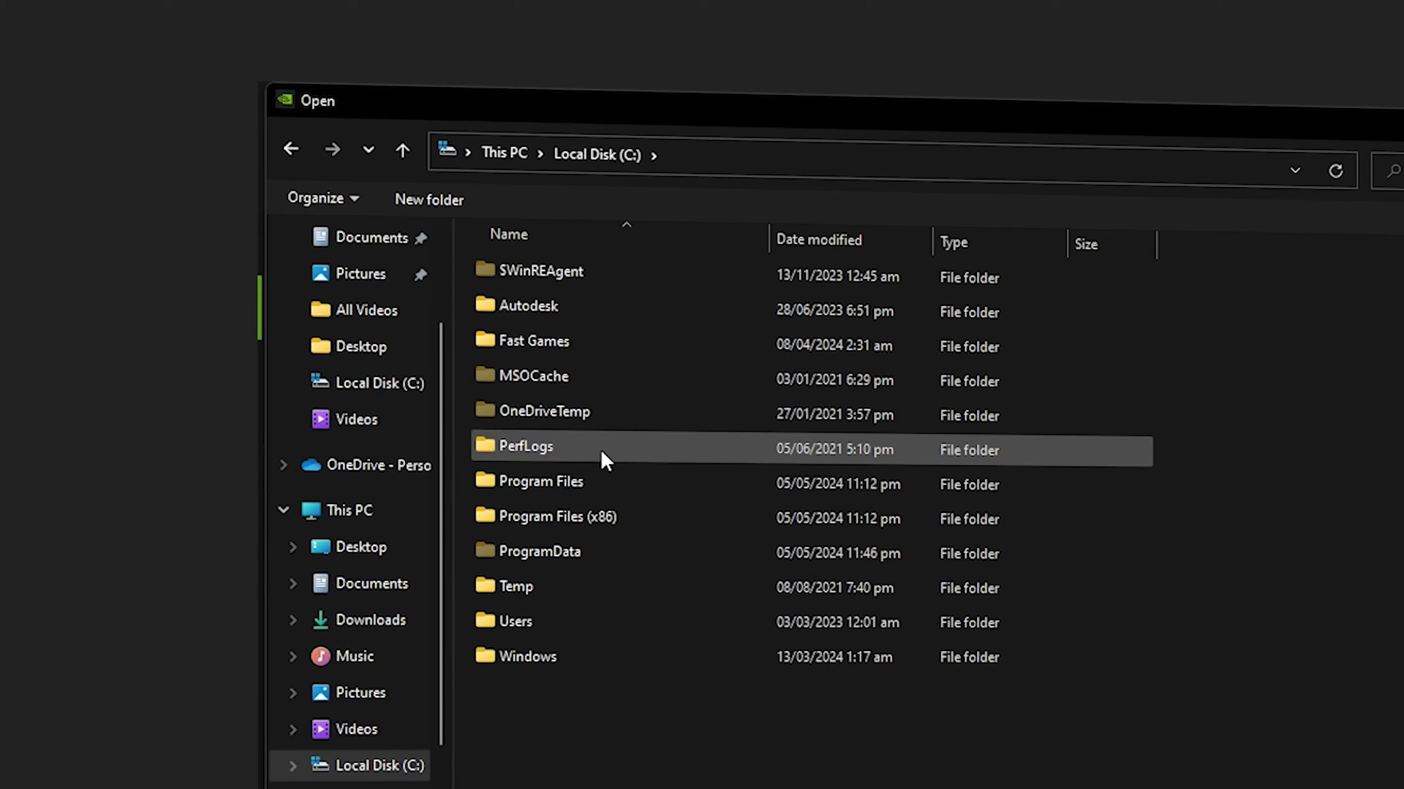
double_click(643, 482)
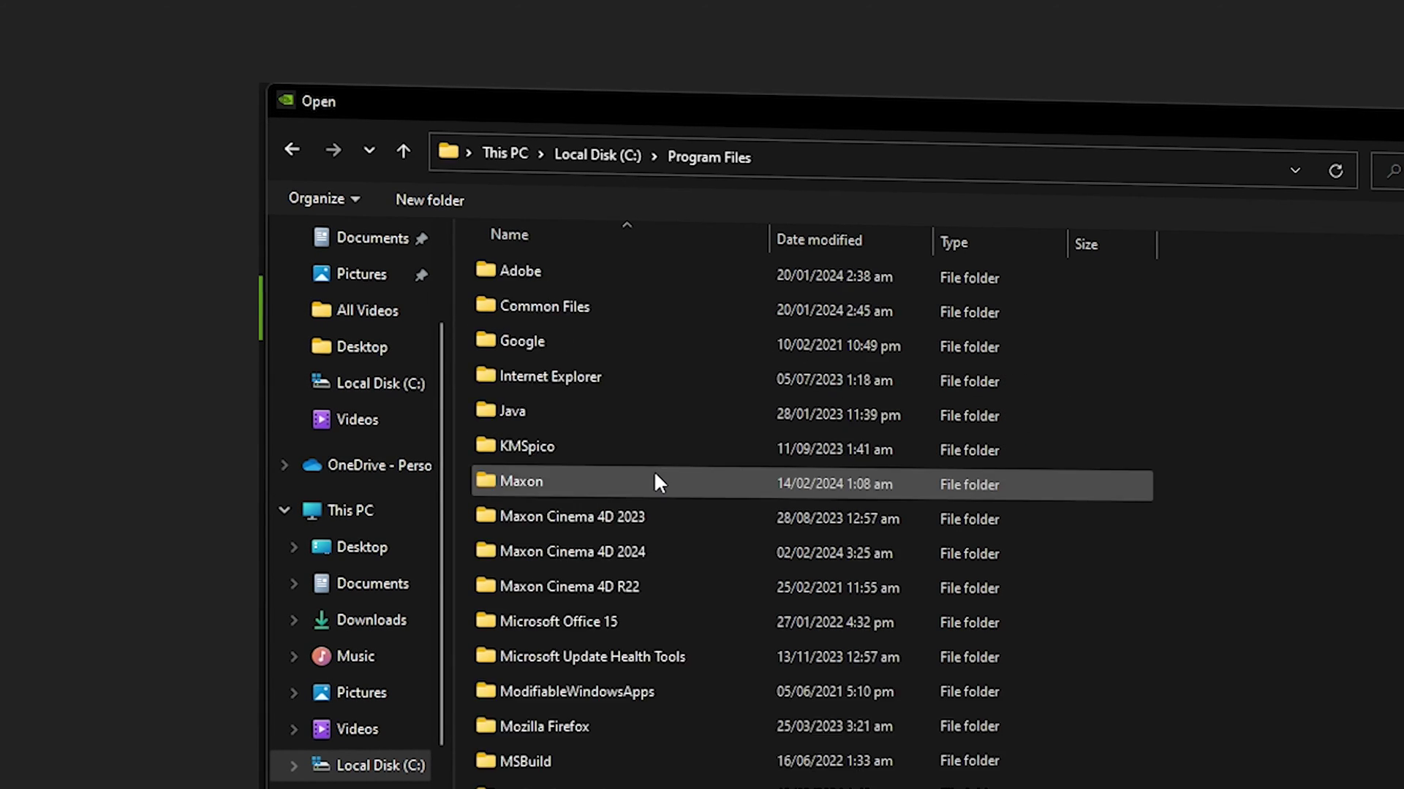
click(569, 269)
double_click(571, 271)
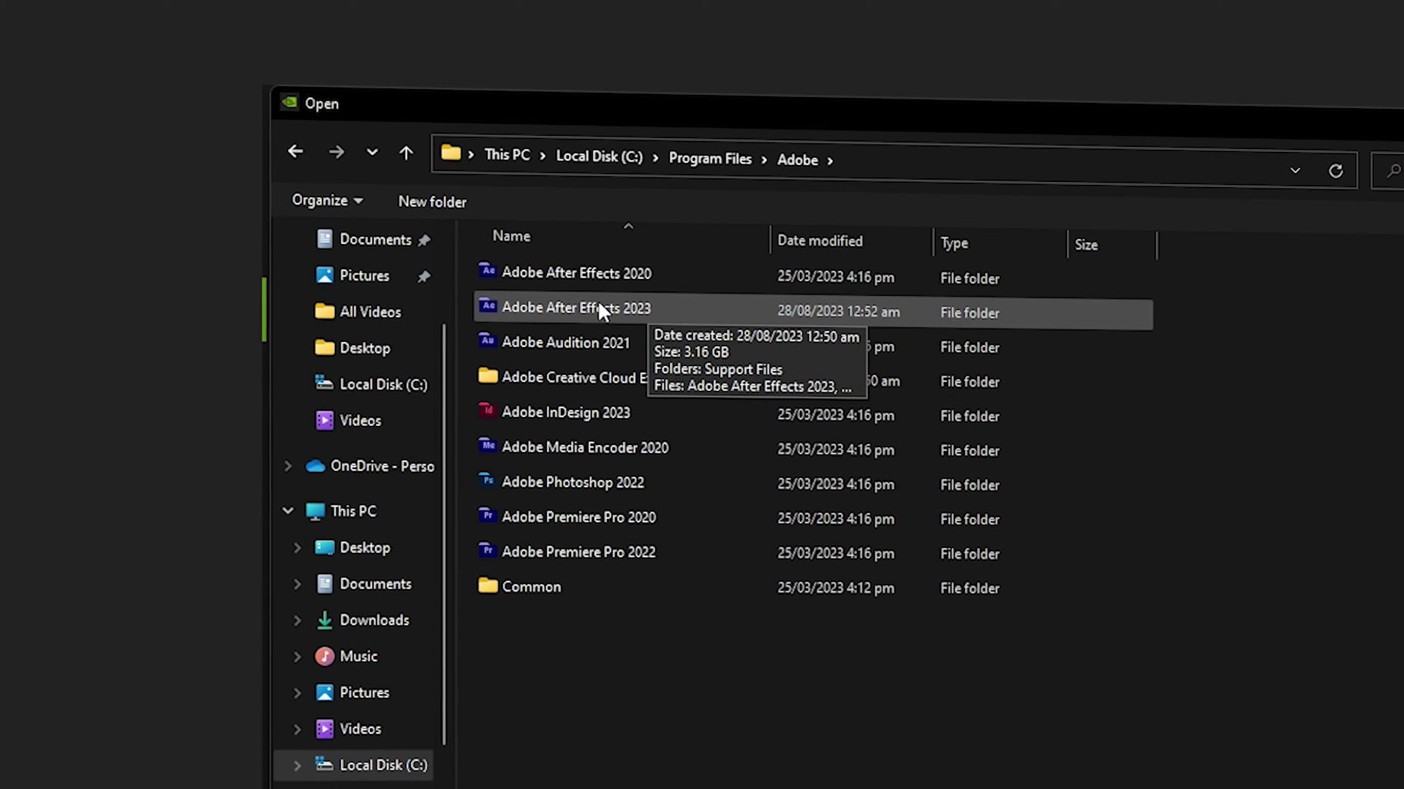
click(614, 307)
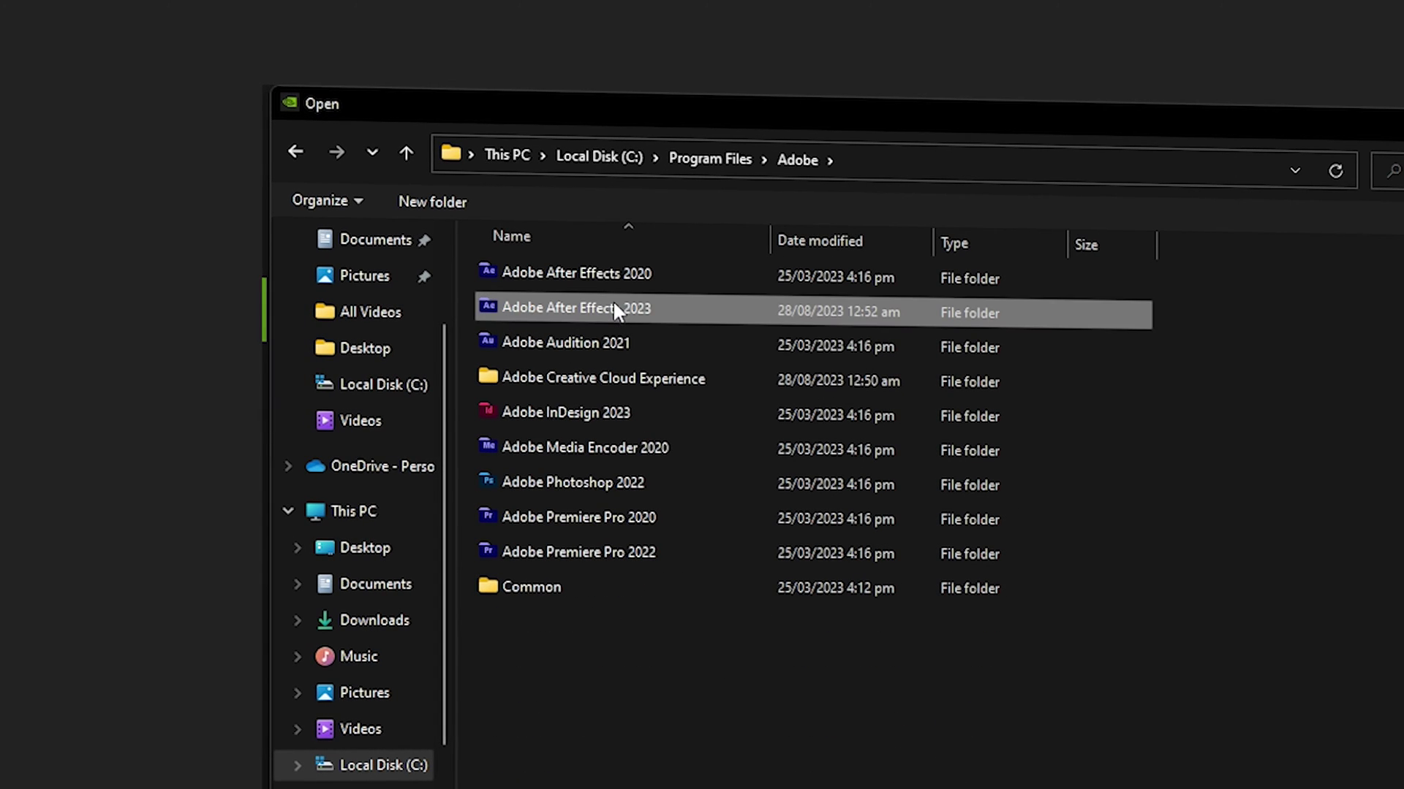
double_click(654, 308)
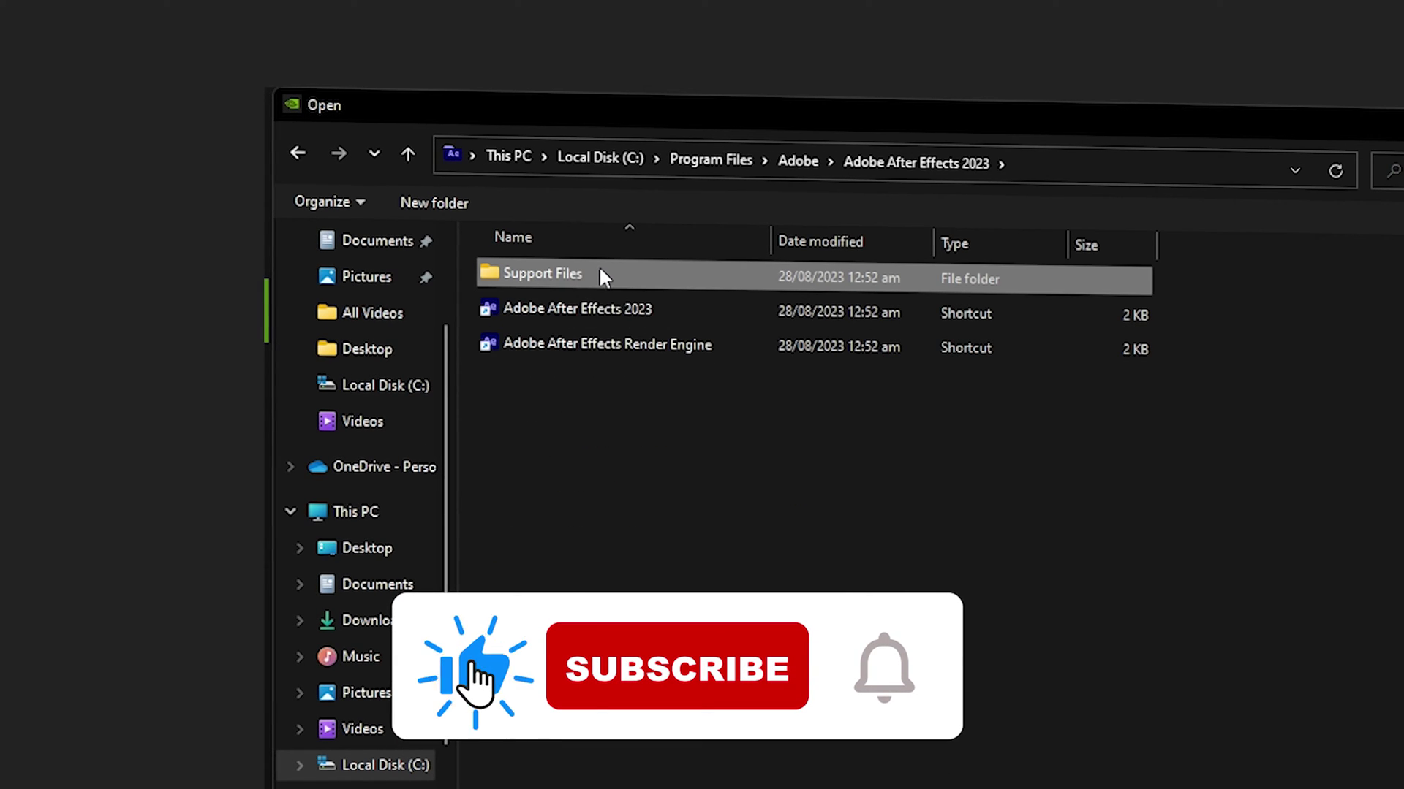
double_click(599, 266)
scroll(786, 515, down, 6)
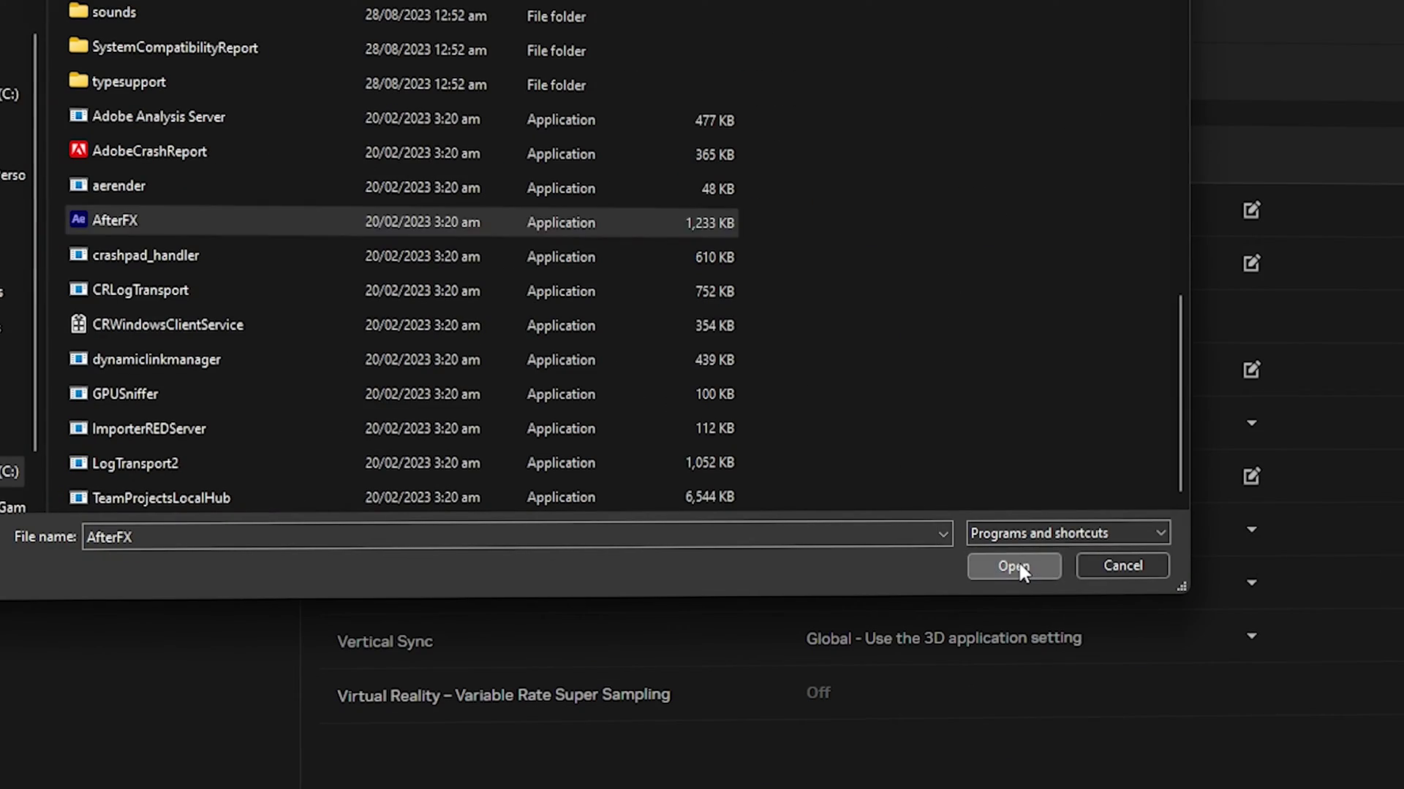
click(1393, 728)
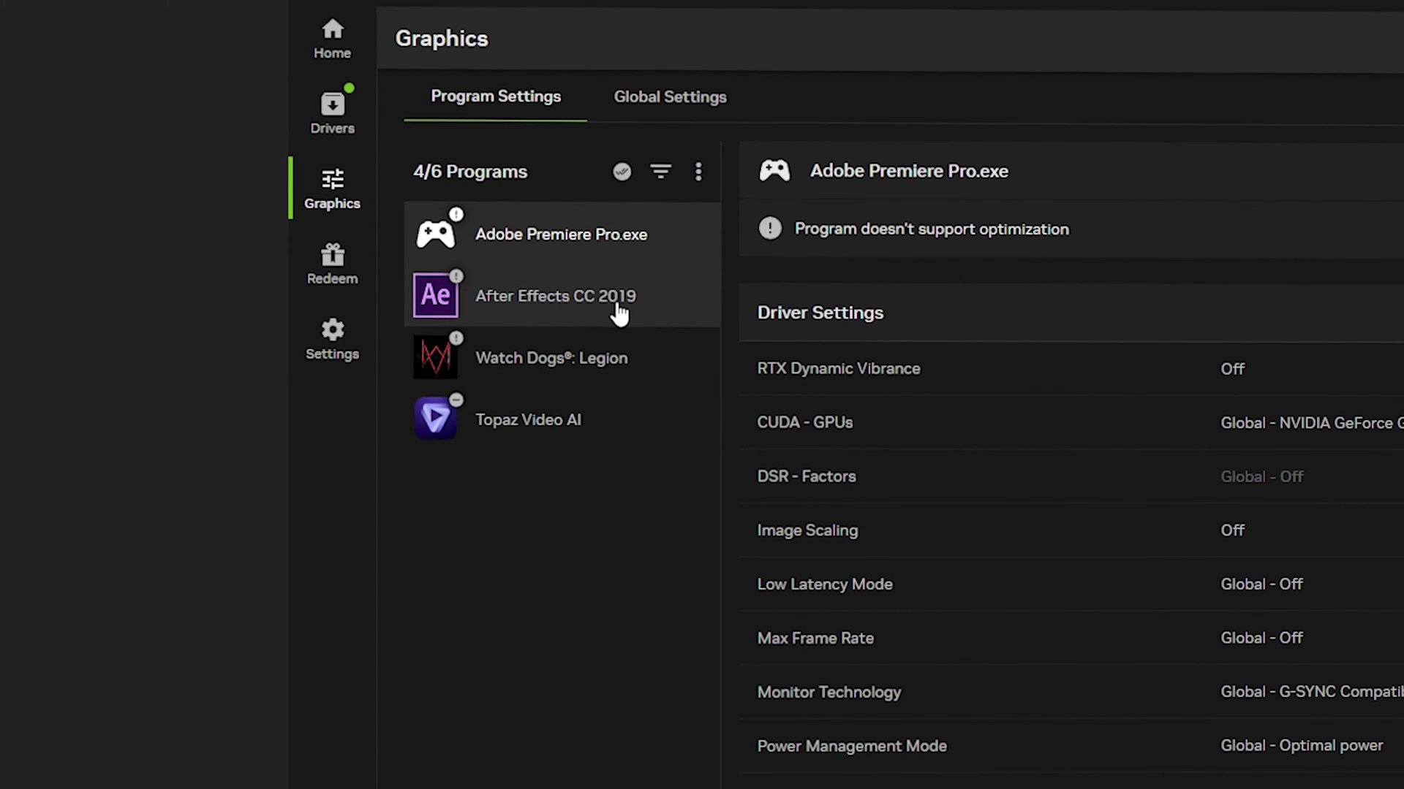
- For After Effects CC 2019, turn RTX Dynamic Vibrance on and apply it
click(570, 306)
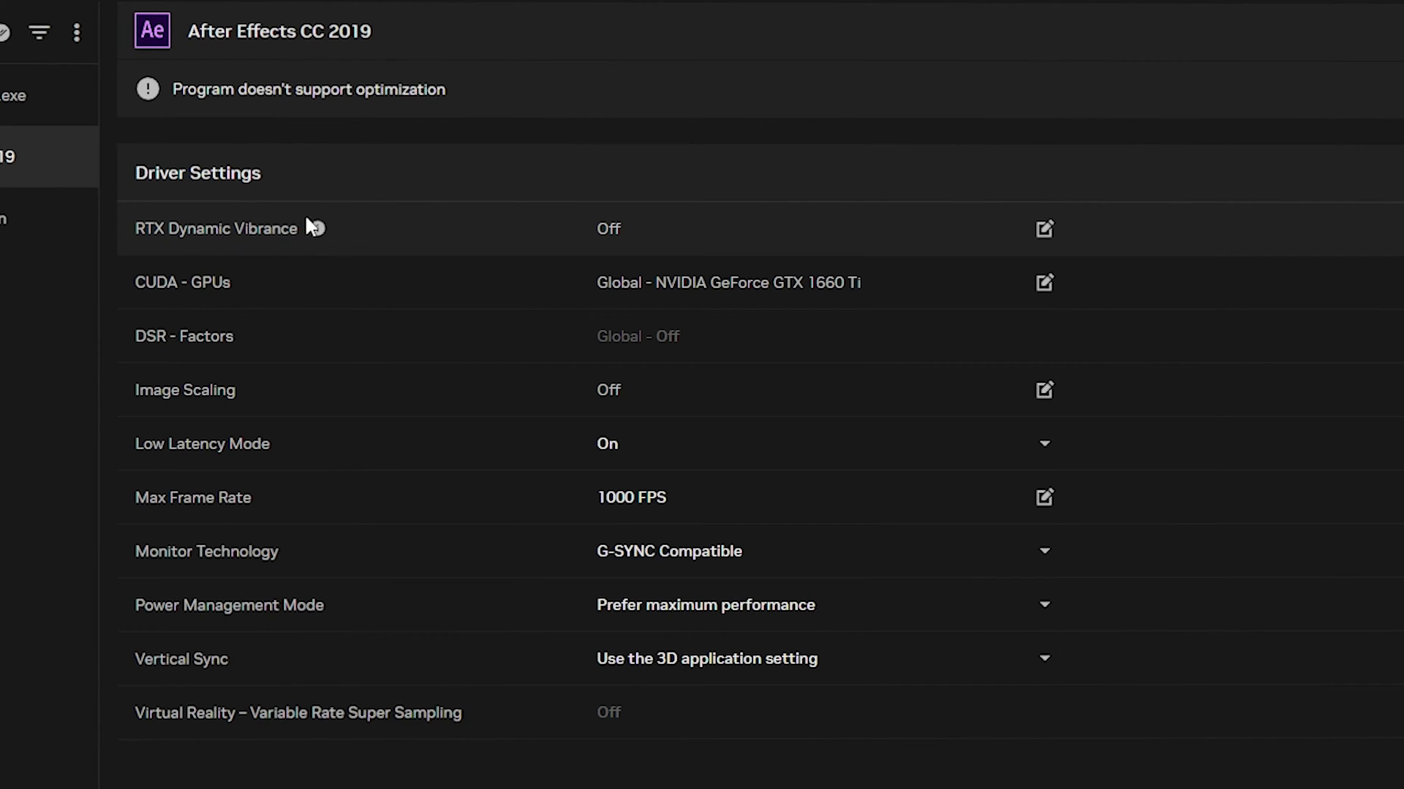
click(720, 228)
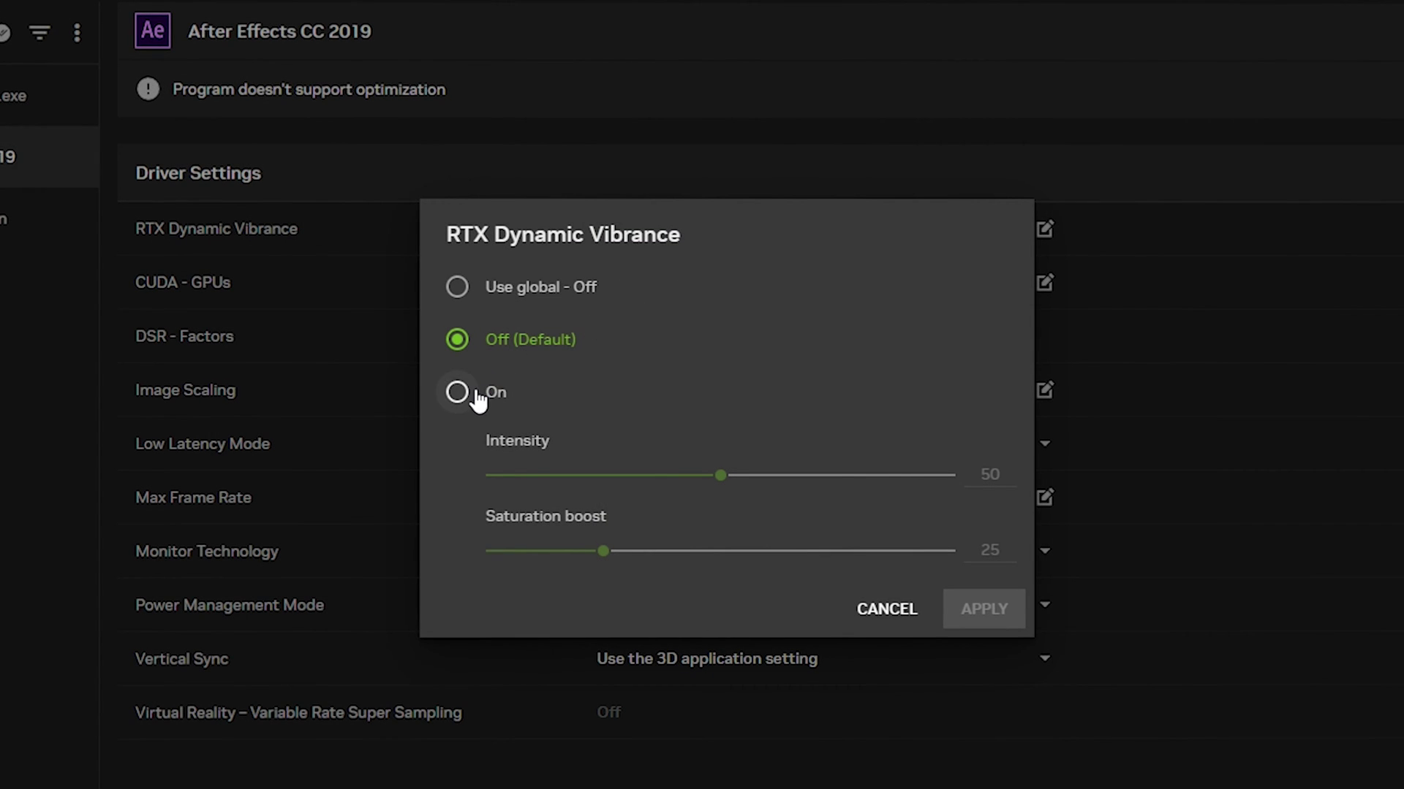
click(458, 393)
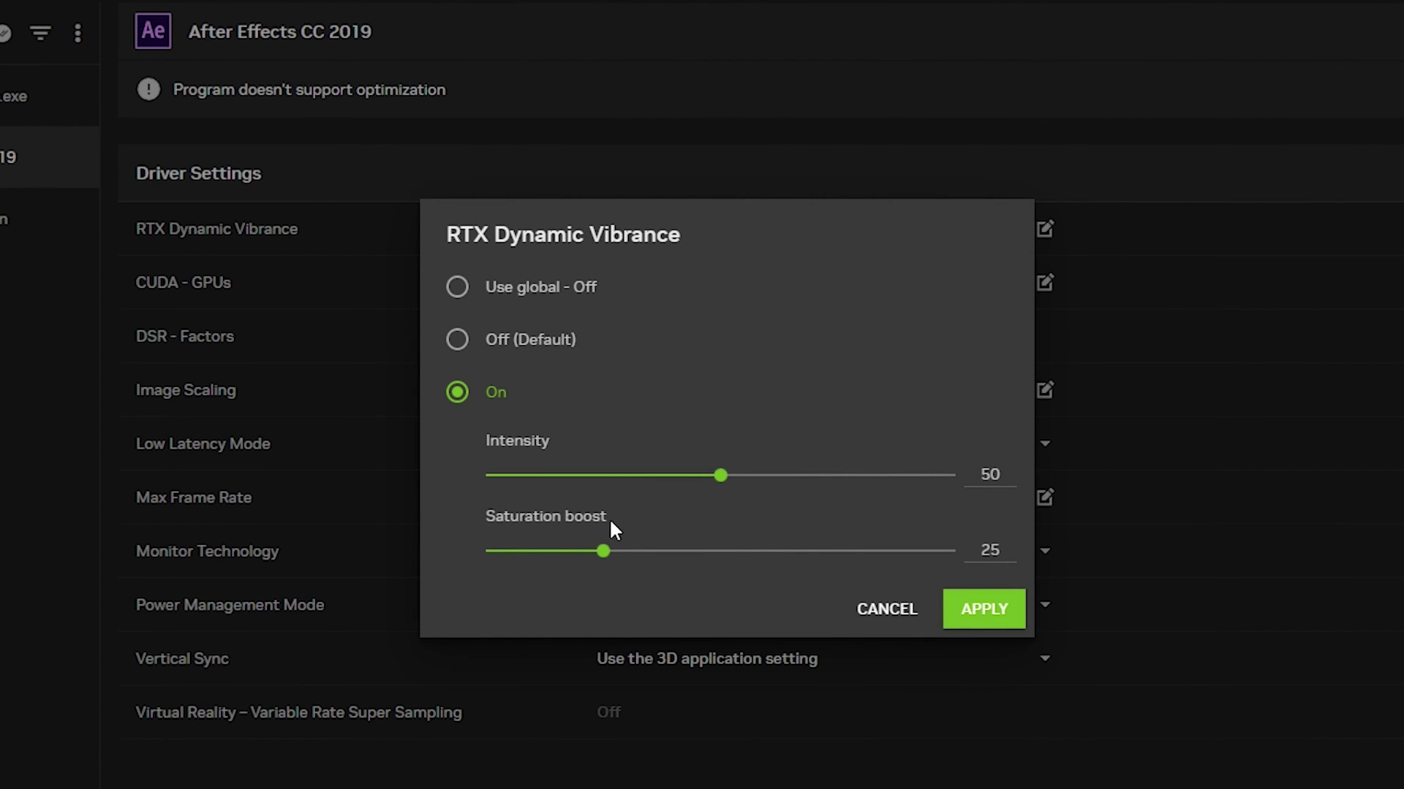
click(985, 608)
- Set CUDA - GPUs to use only the GeForce GTX 1660 Ti
click(695, 284)
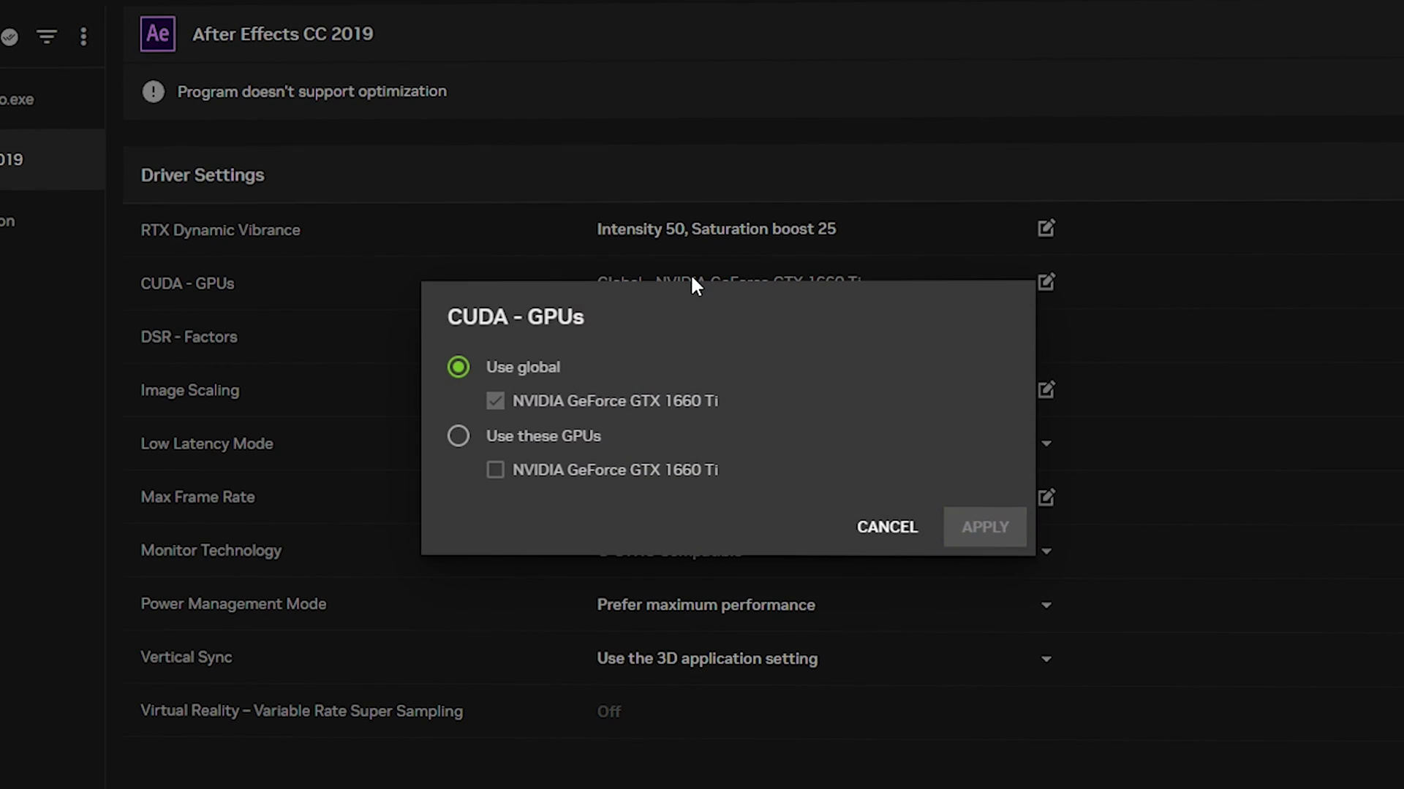
click(555, 433)
click(498, 472)
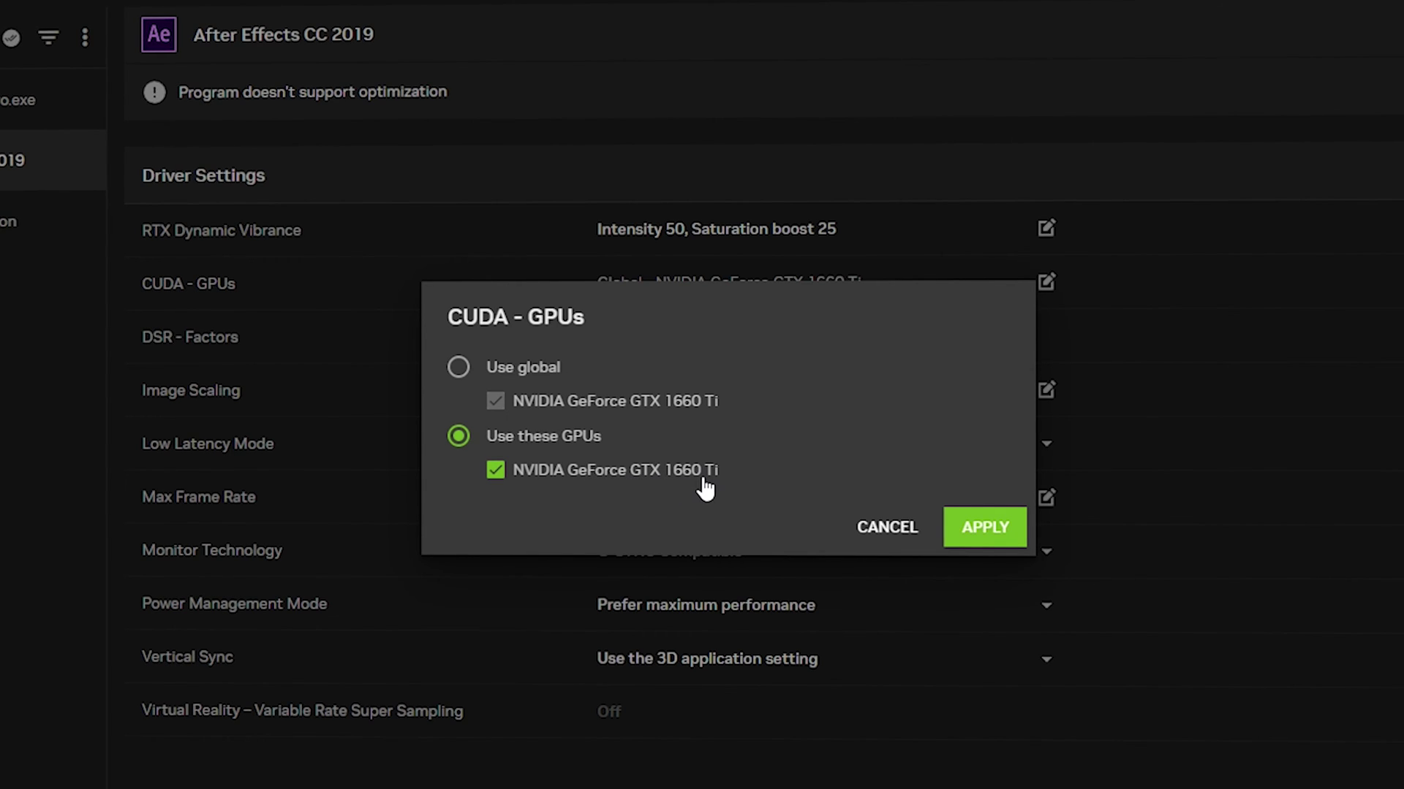
- Apply the CUDA choice and enable Image Scaling at 59% (1130 x 635) render resolution
click(1001, 544)
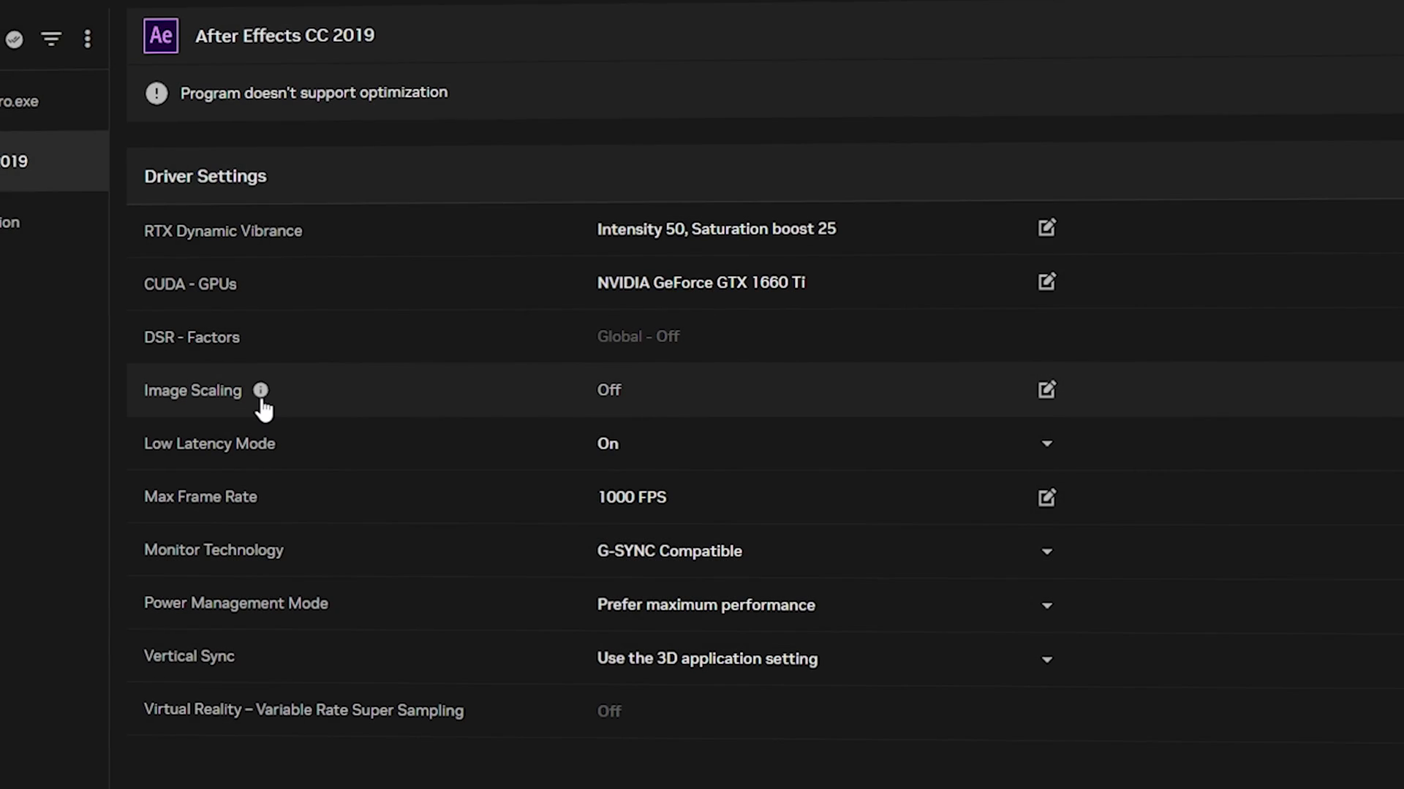
click(737, 396)
click(461, 381)
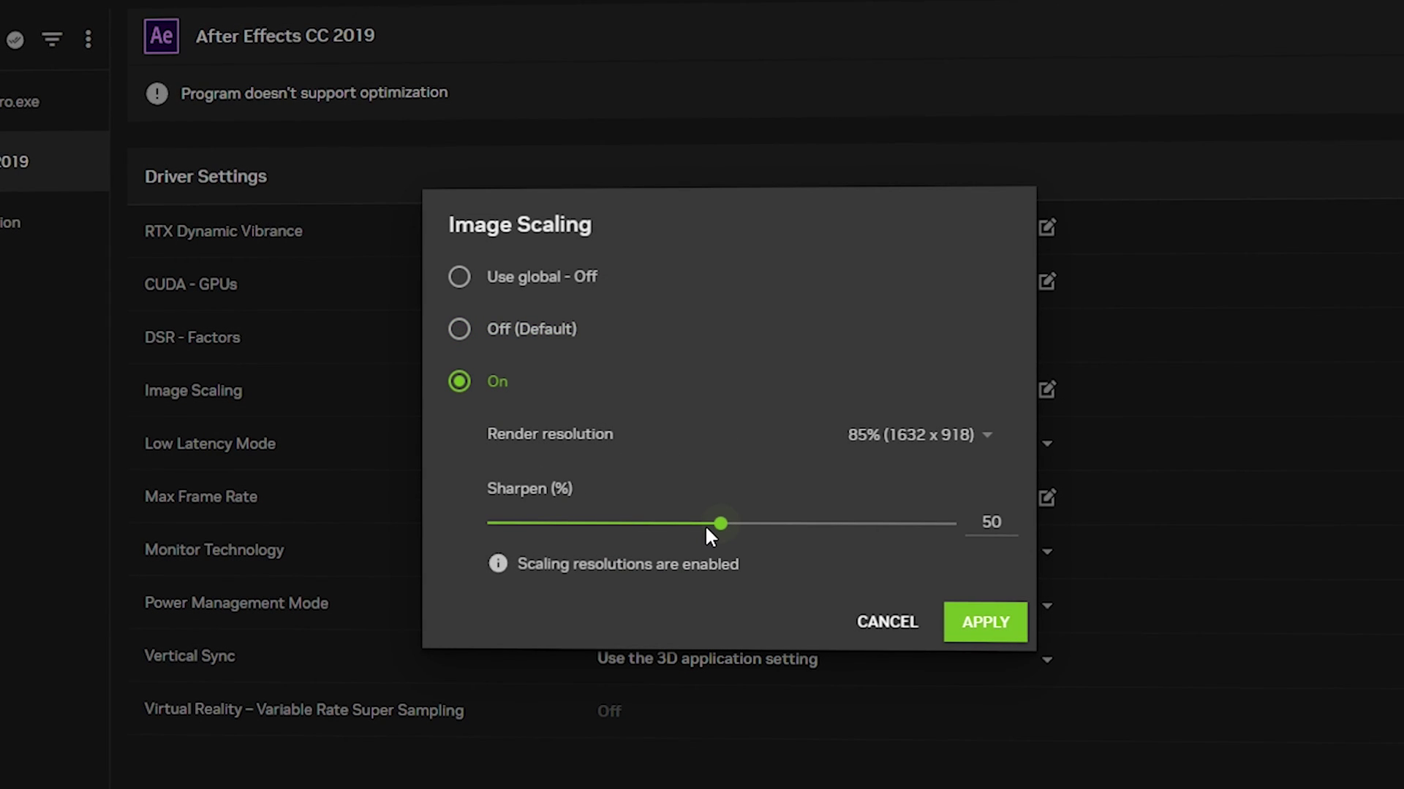
click(941, 436)
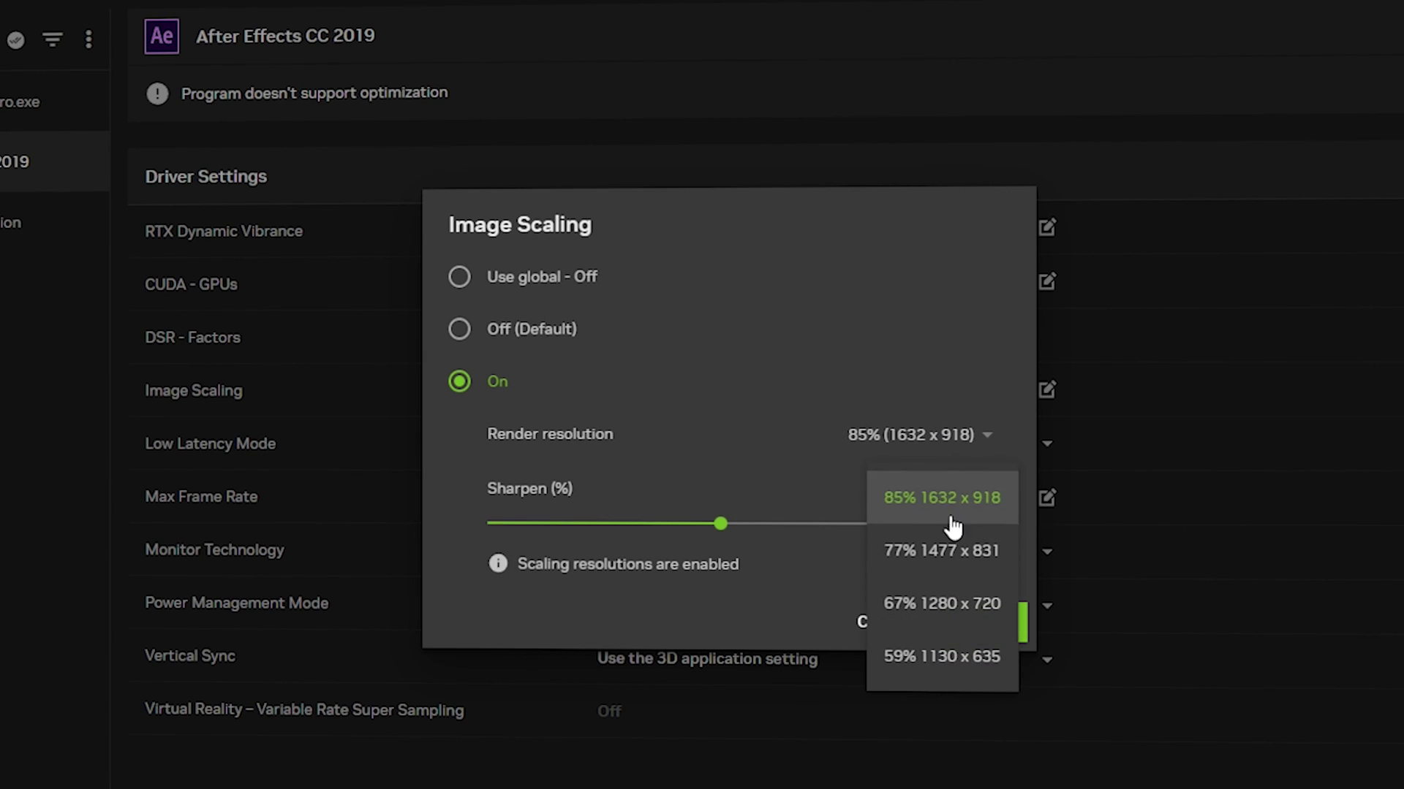
click(960, 657)
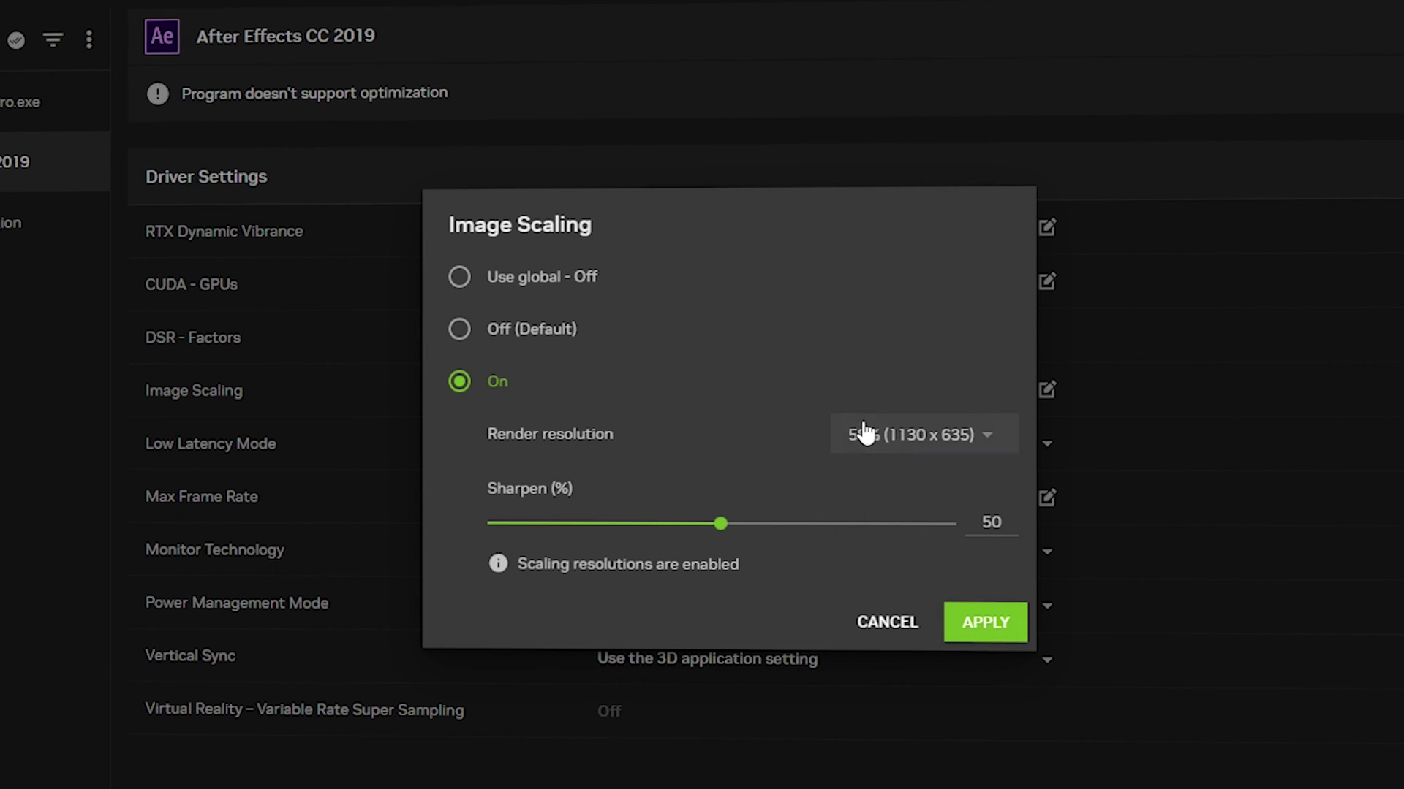
click(986, 624)
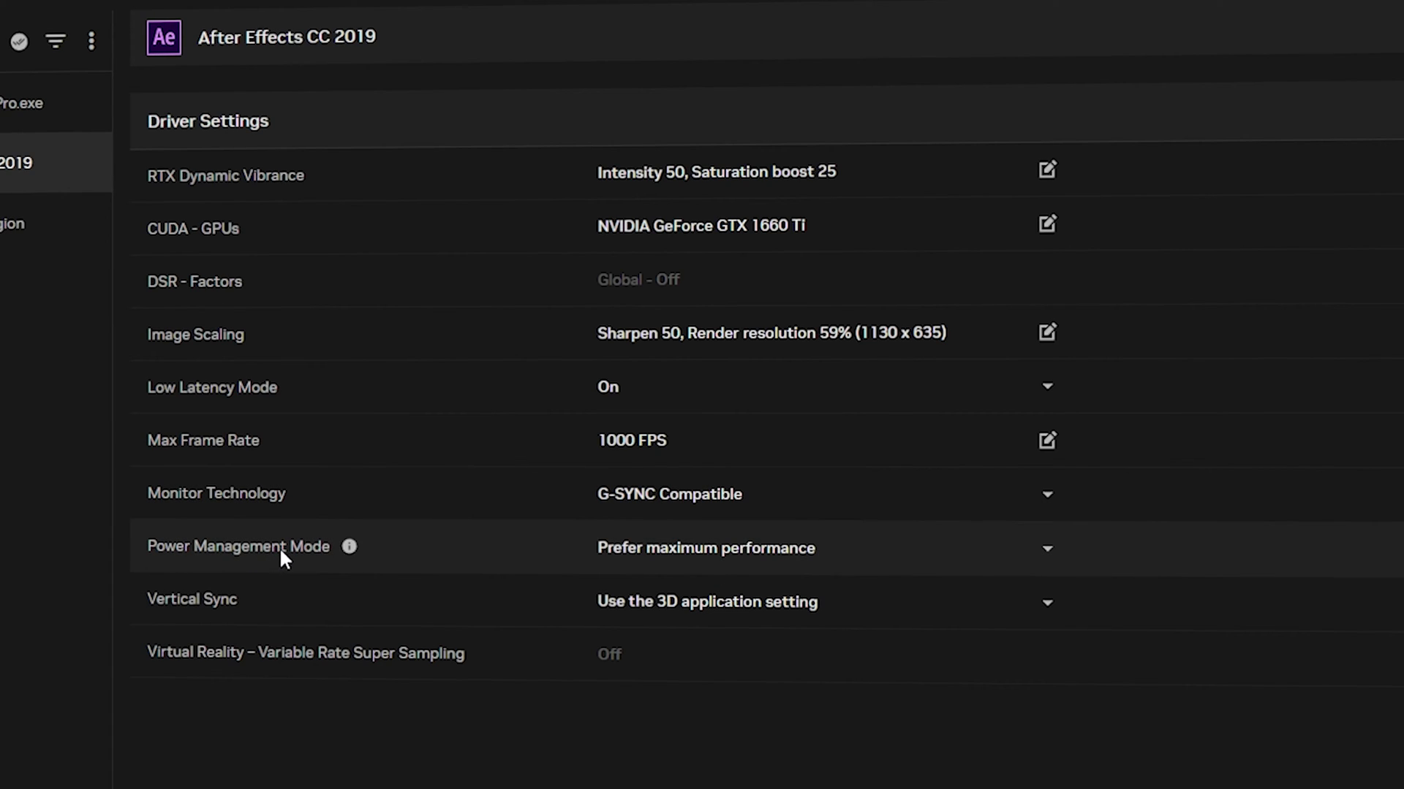
- Keep Power Management Mode at Prefer maximum performance and view the Settings page
click(709, 548)
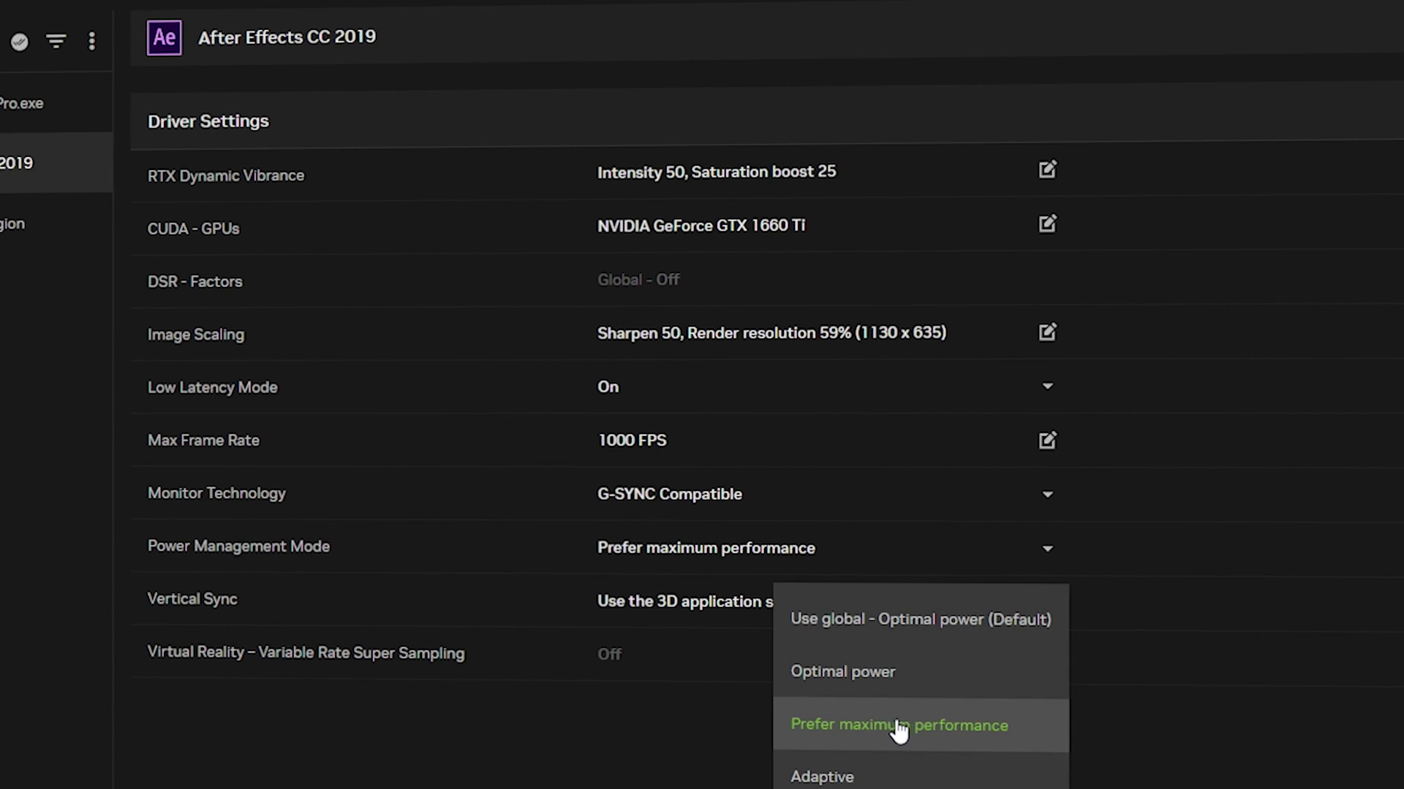
click(943, 737)
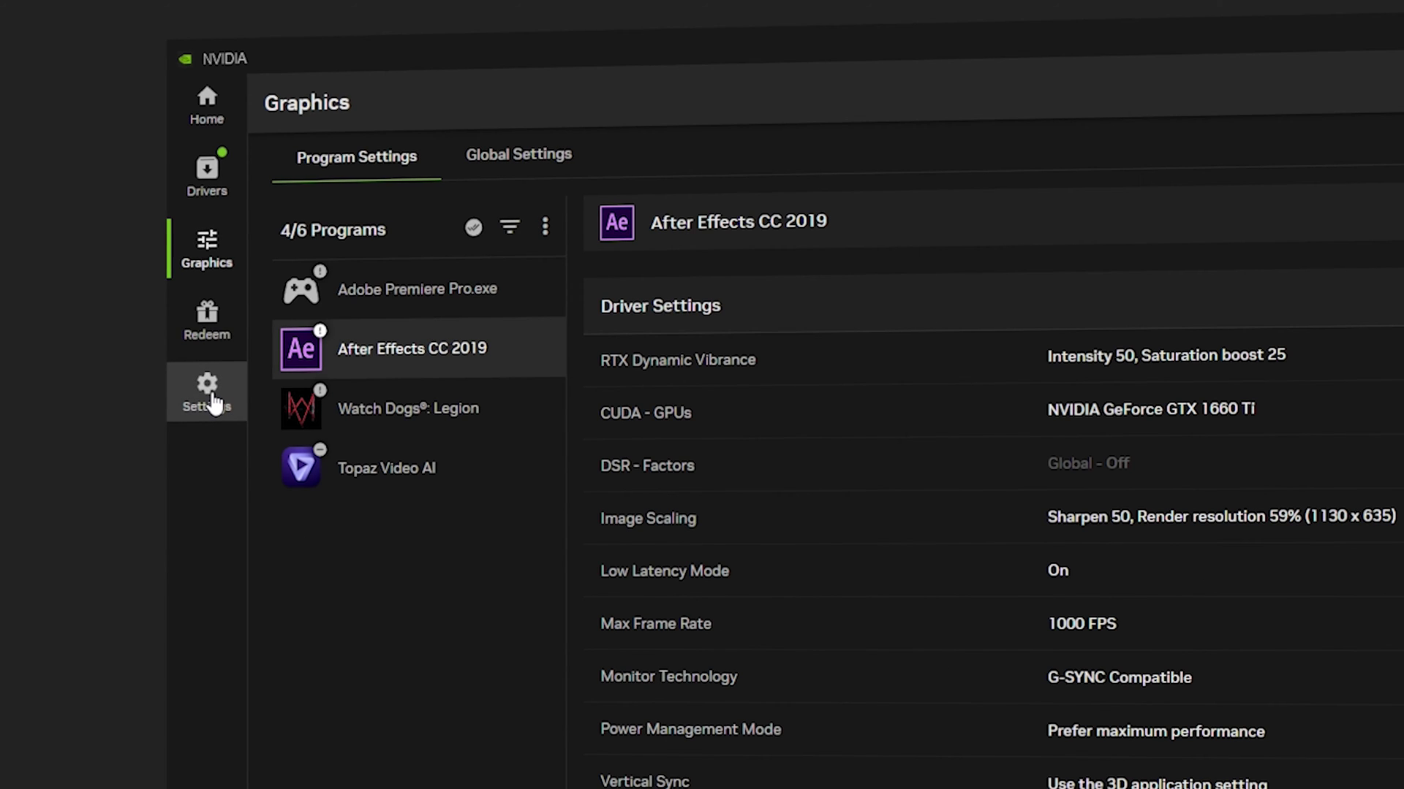
click(211, 400)
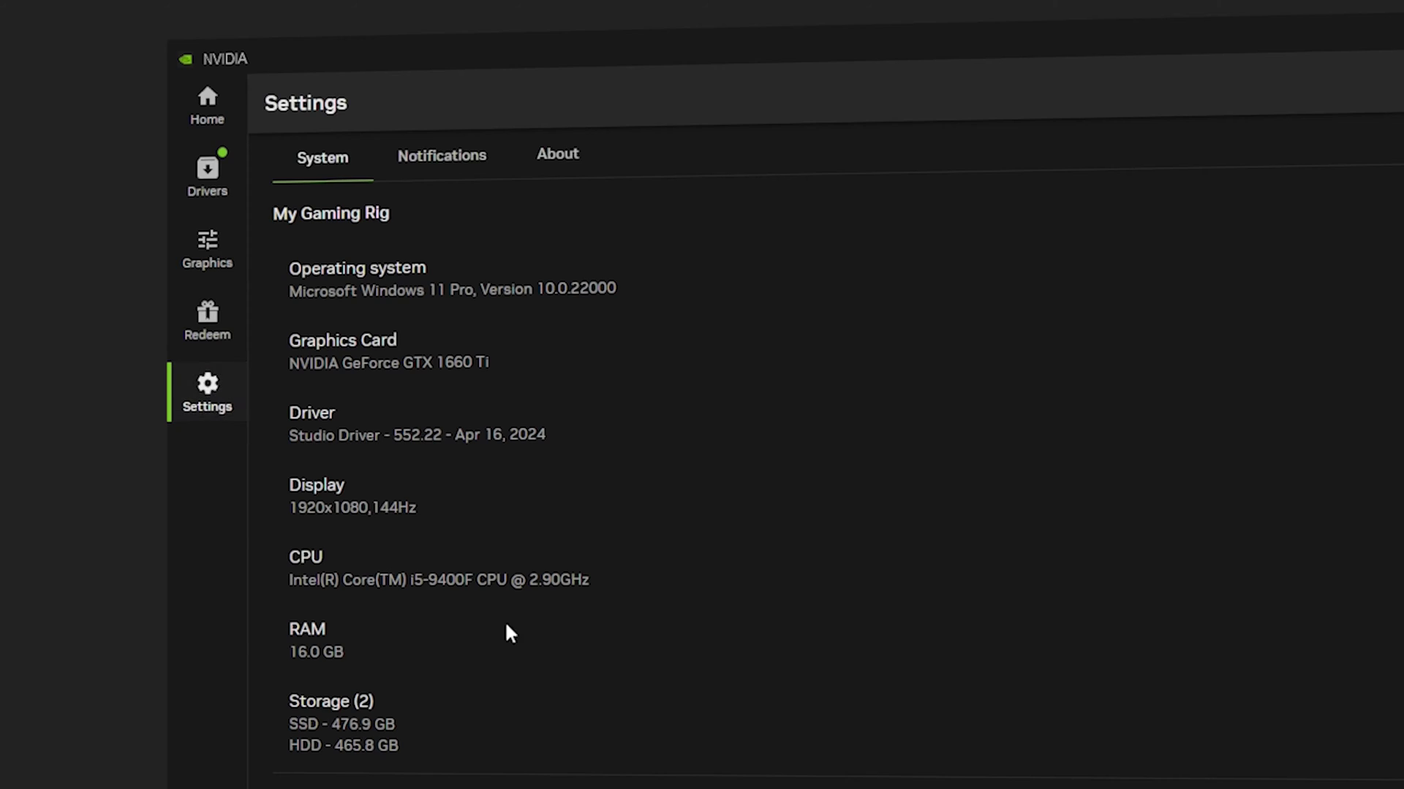
- Open the NVIDIA Control Panel from the NVIDIA app's Settings page
scroll(542, 144, down, 10)
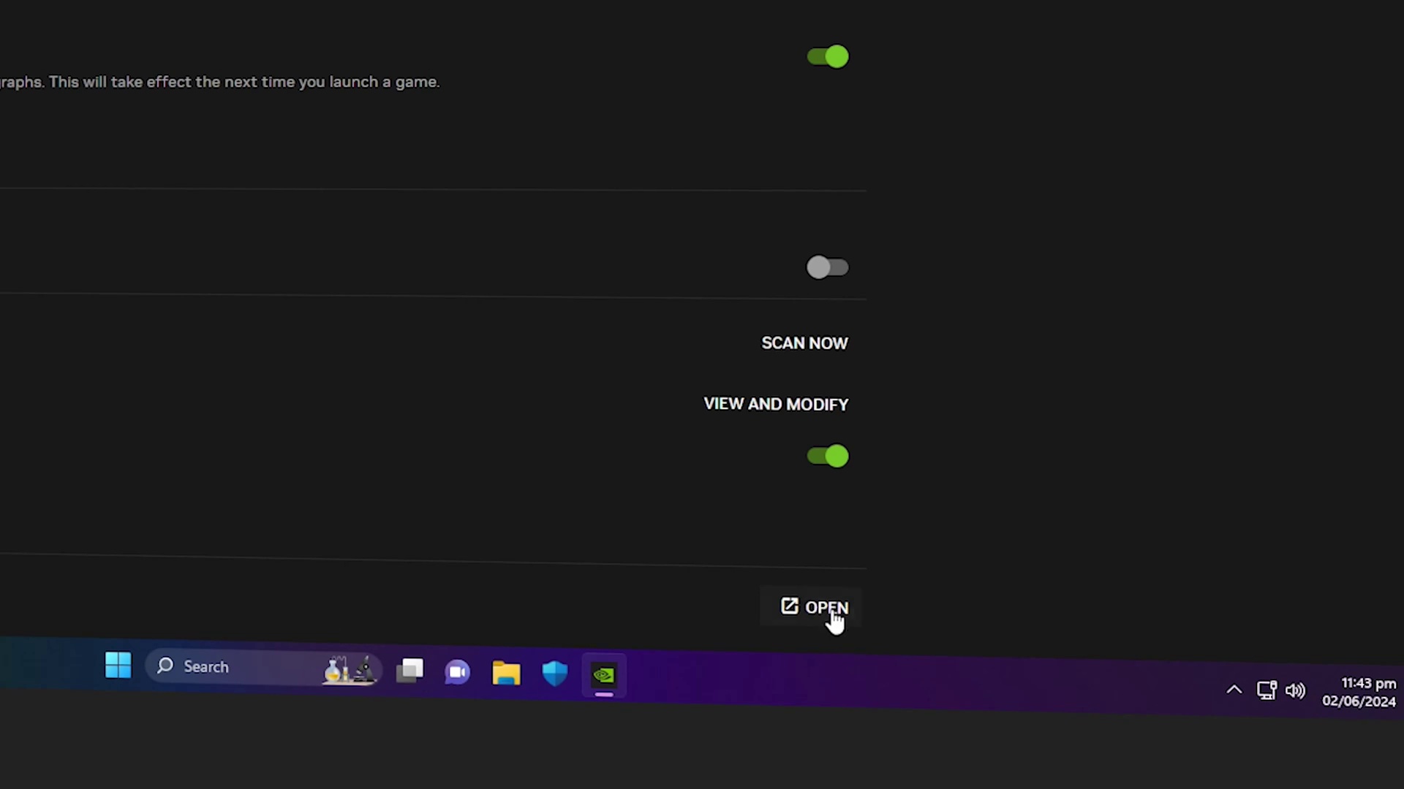
click(835, 622)
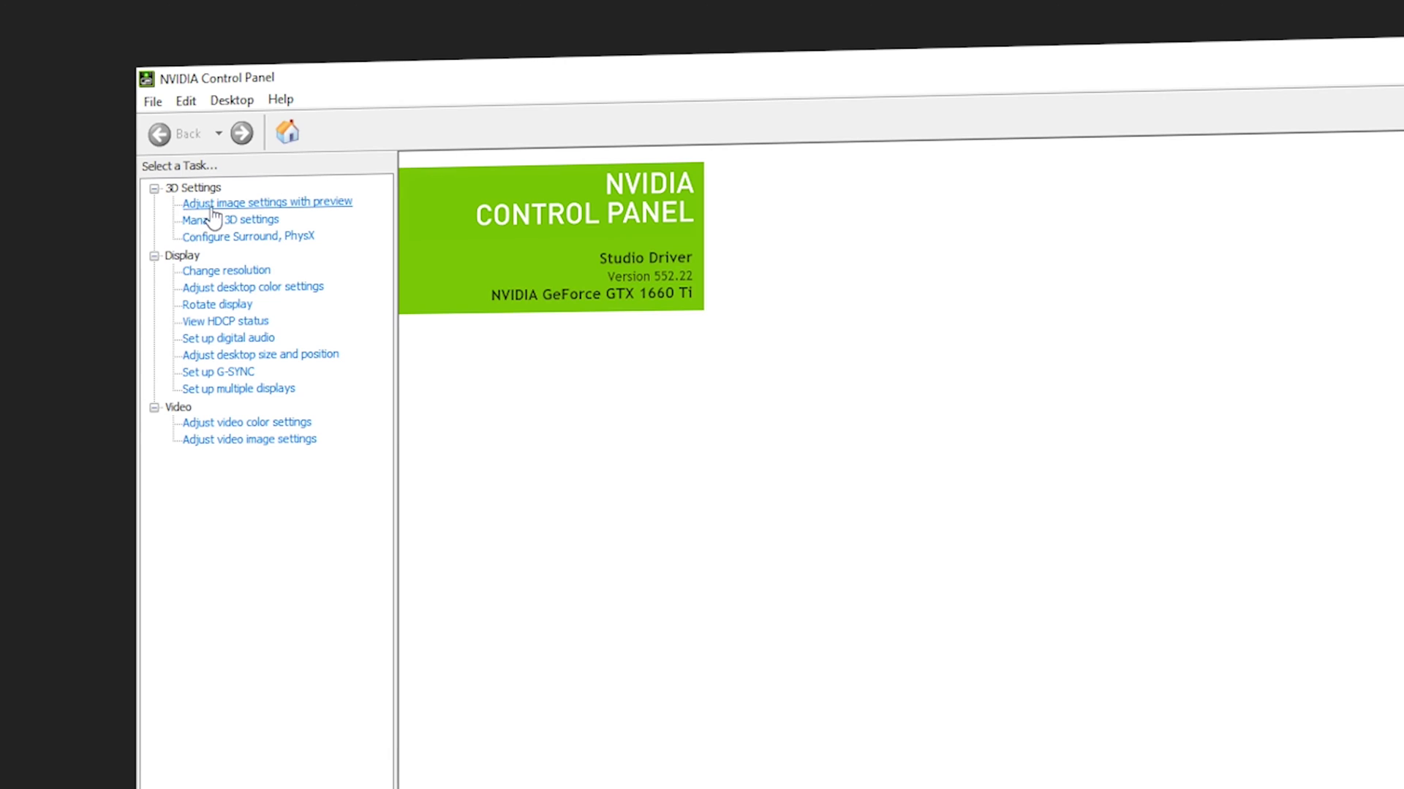
- Apply 'Use the advanced 3D image settings' on the Adjust image settings with preview page
click(320, 206)
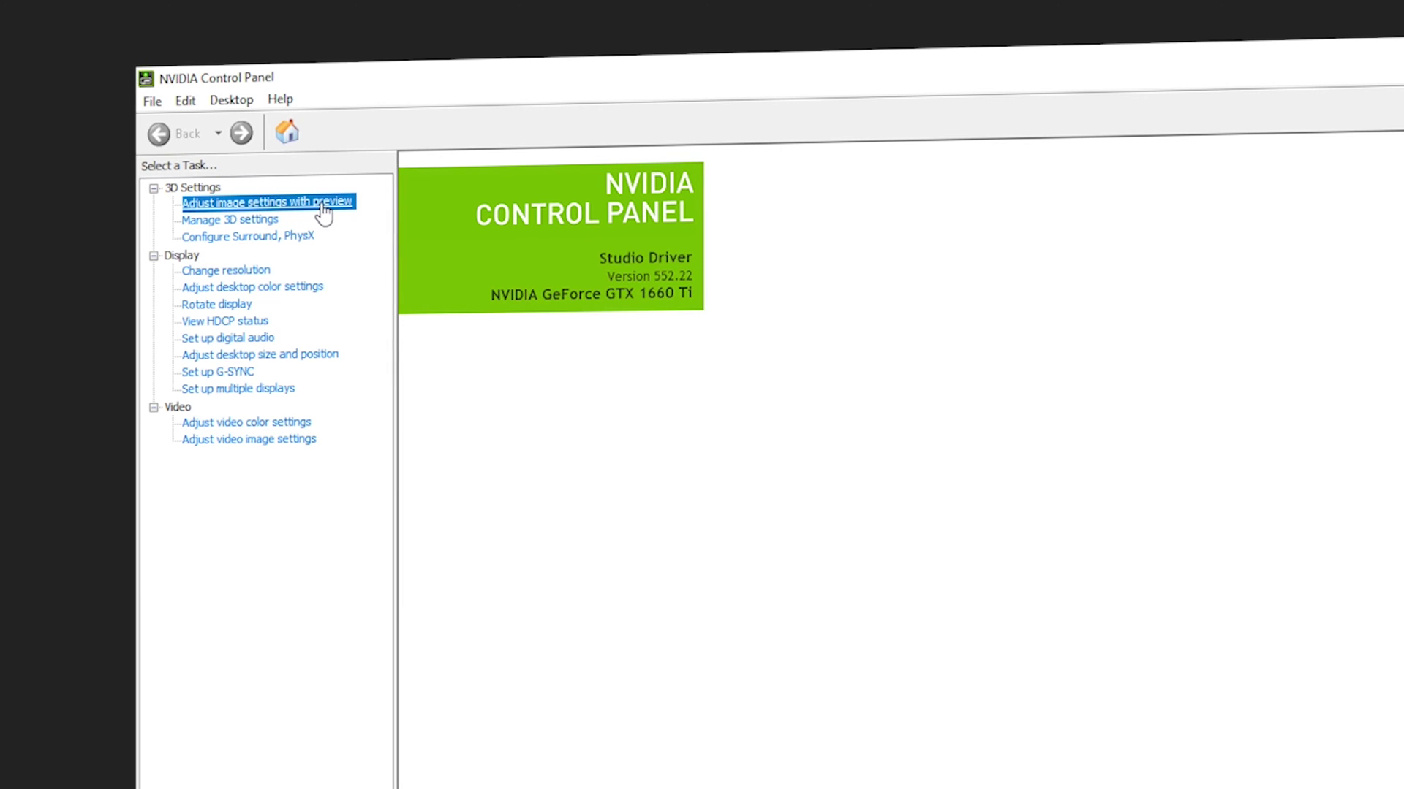
mouse_move(578, 530)
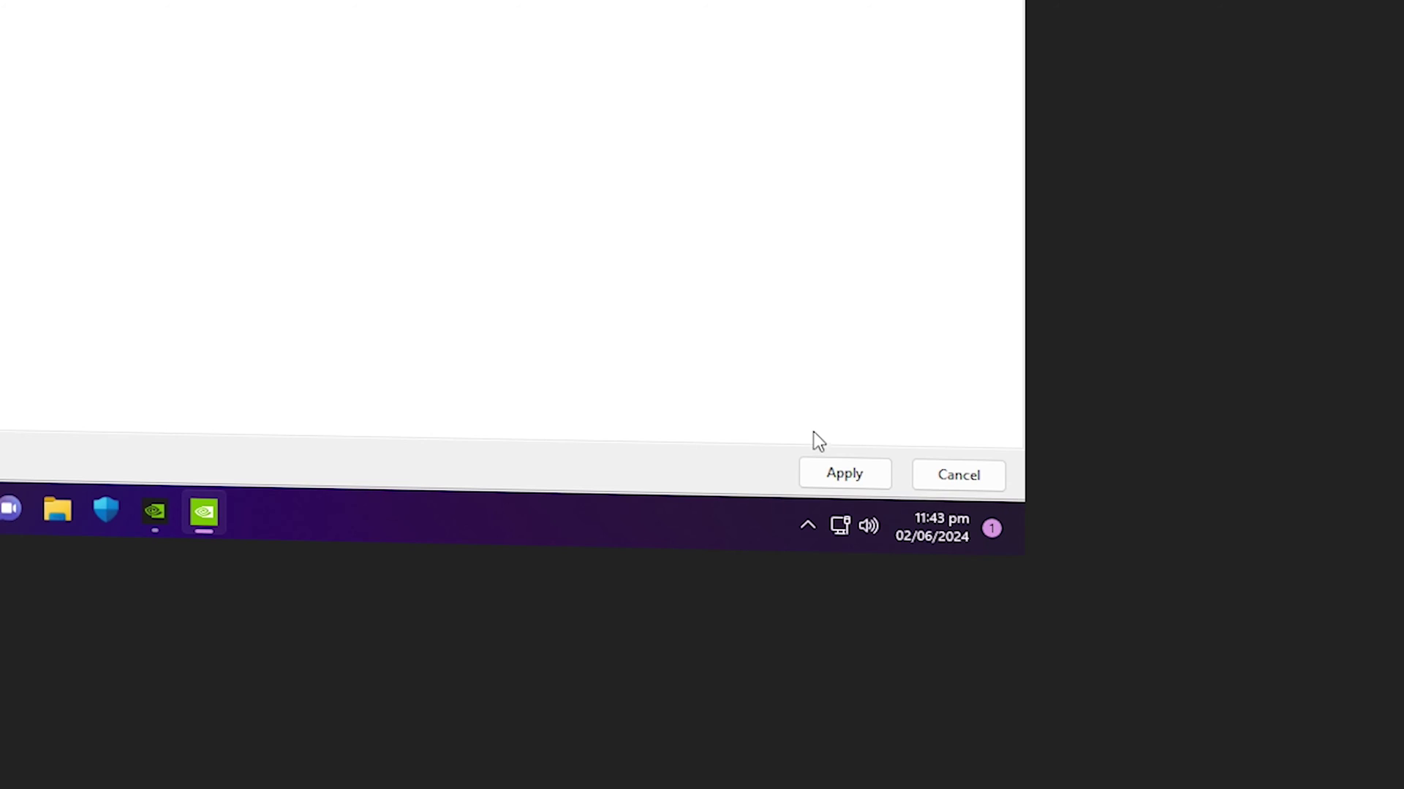
click(842, 482)
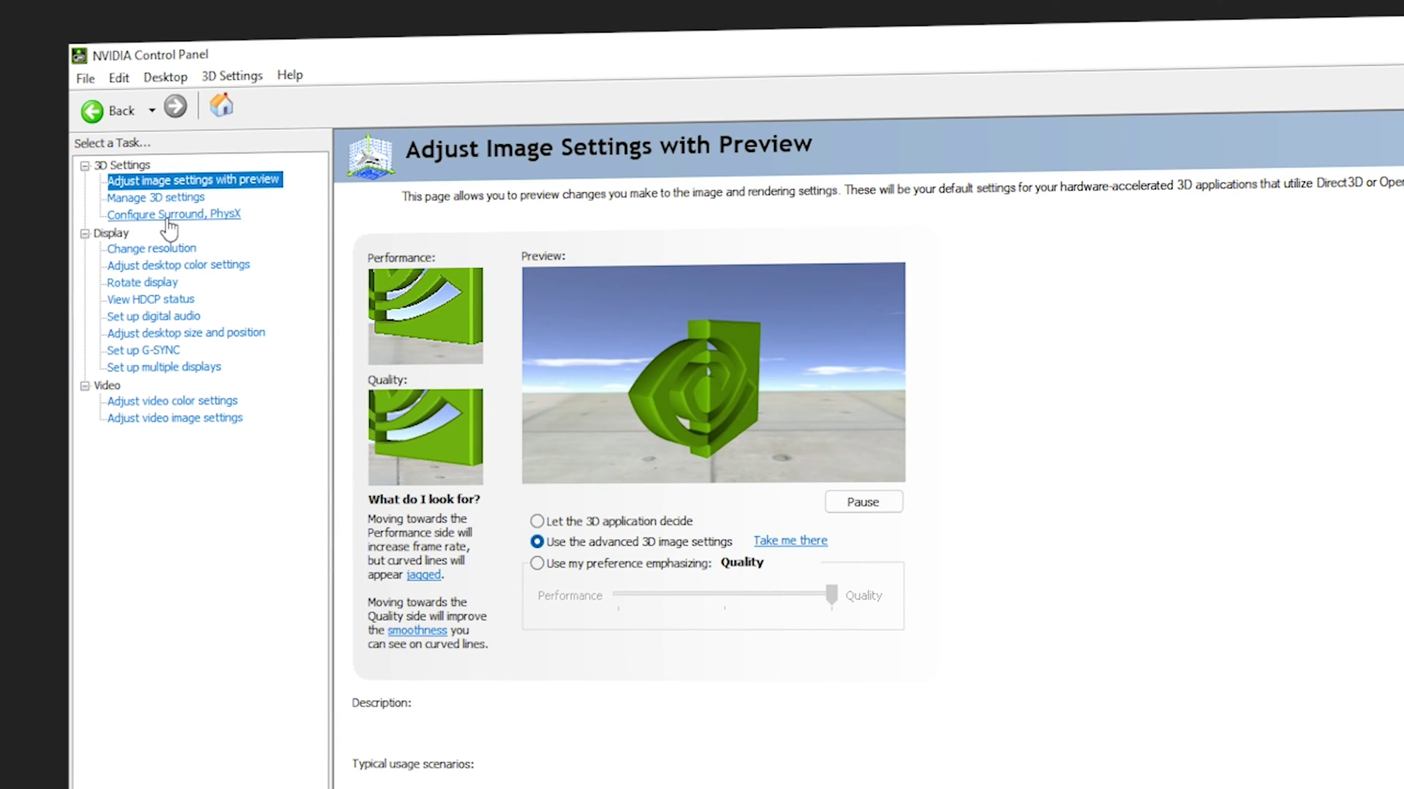
- In Configure Surround, PhysX, set the PhysX processor to NVIDIA GeForce GTX 1660 Ti
click(169, 216)
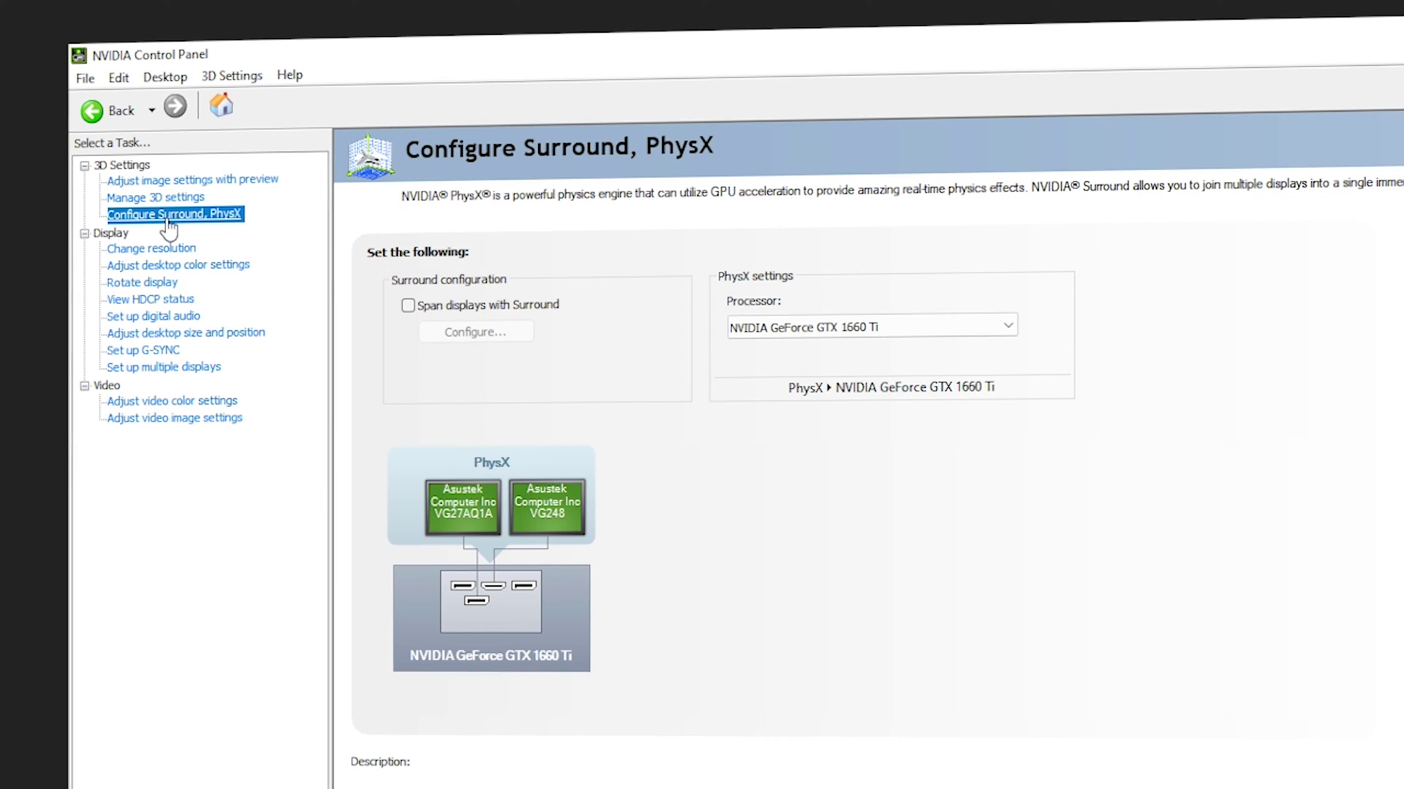
click(797, 328)
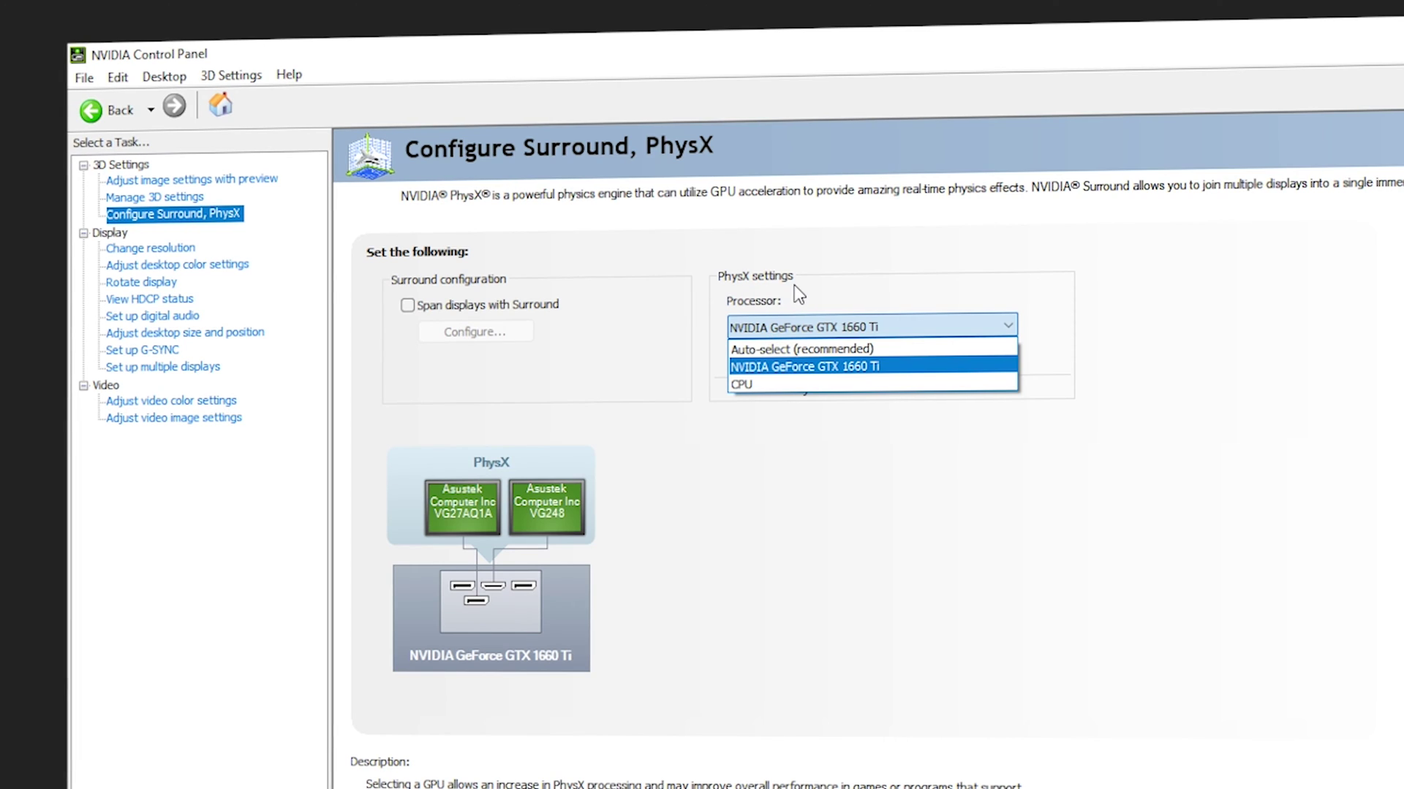
click(795, 367)
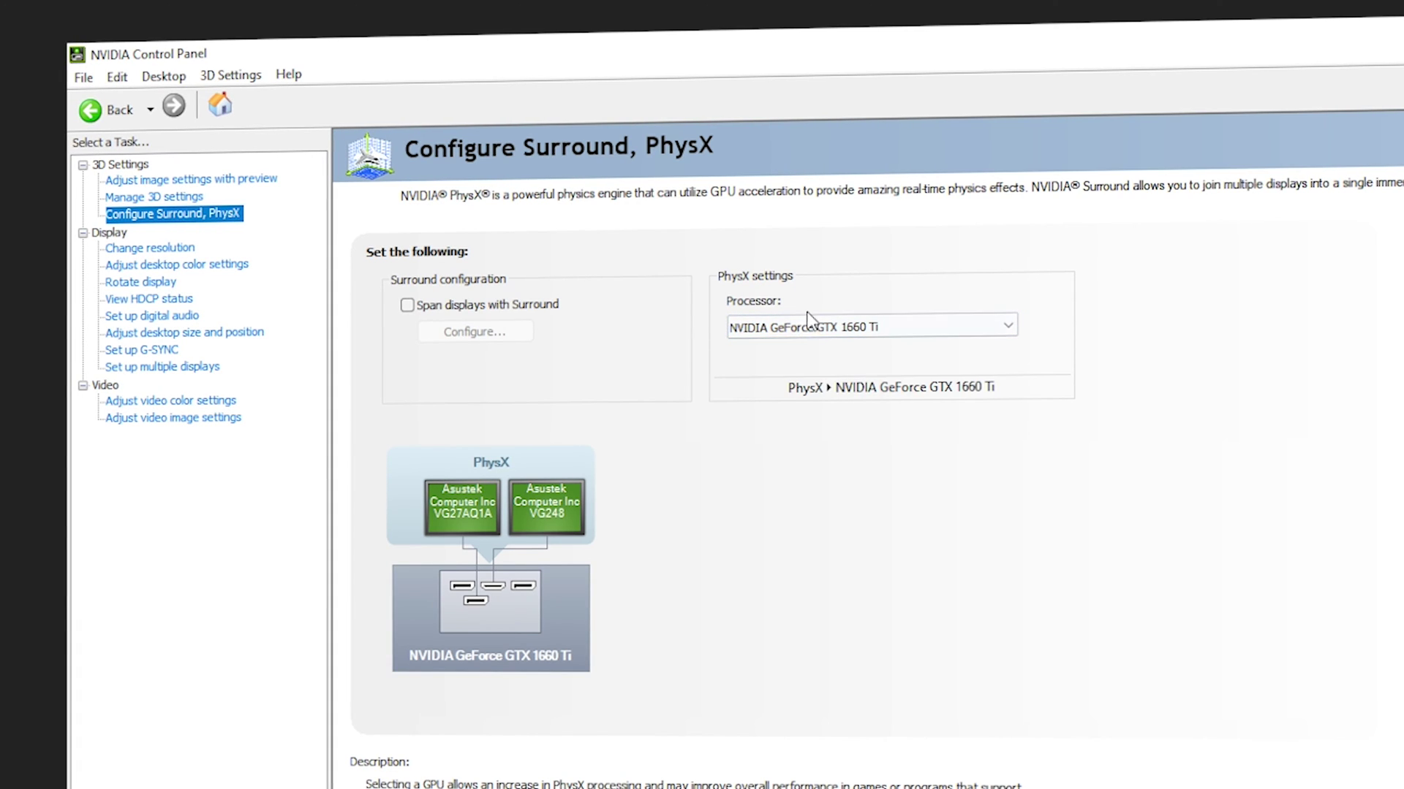
click(819, 327)
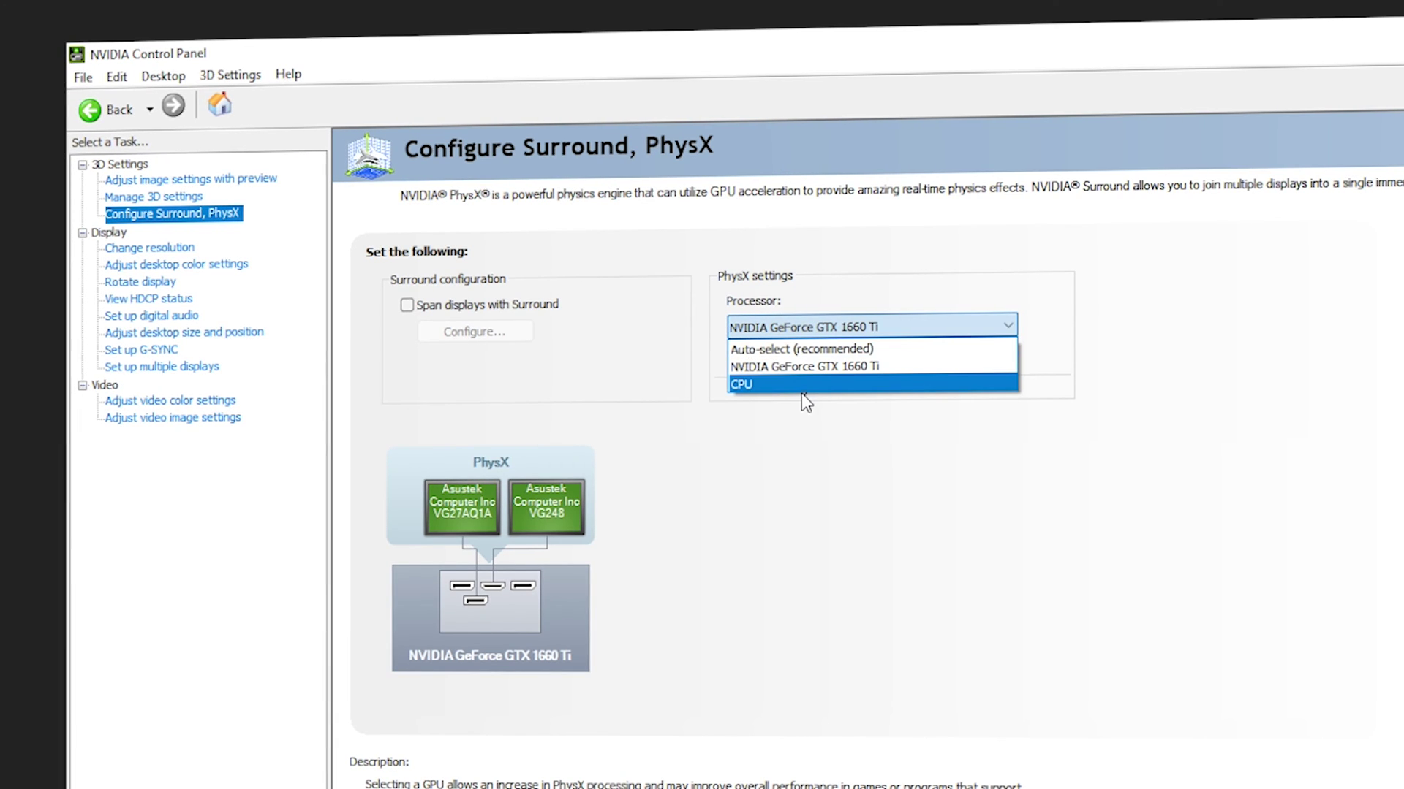
click(848, 370)
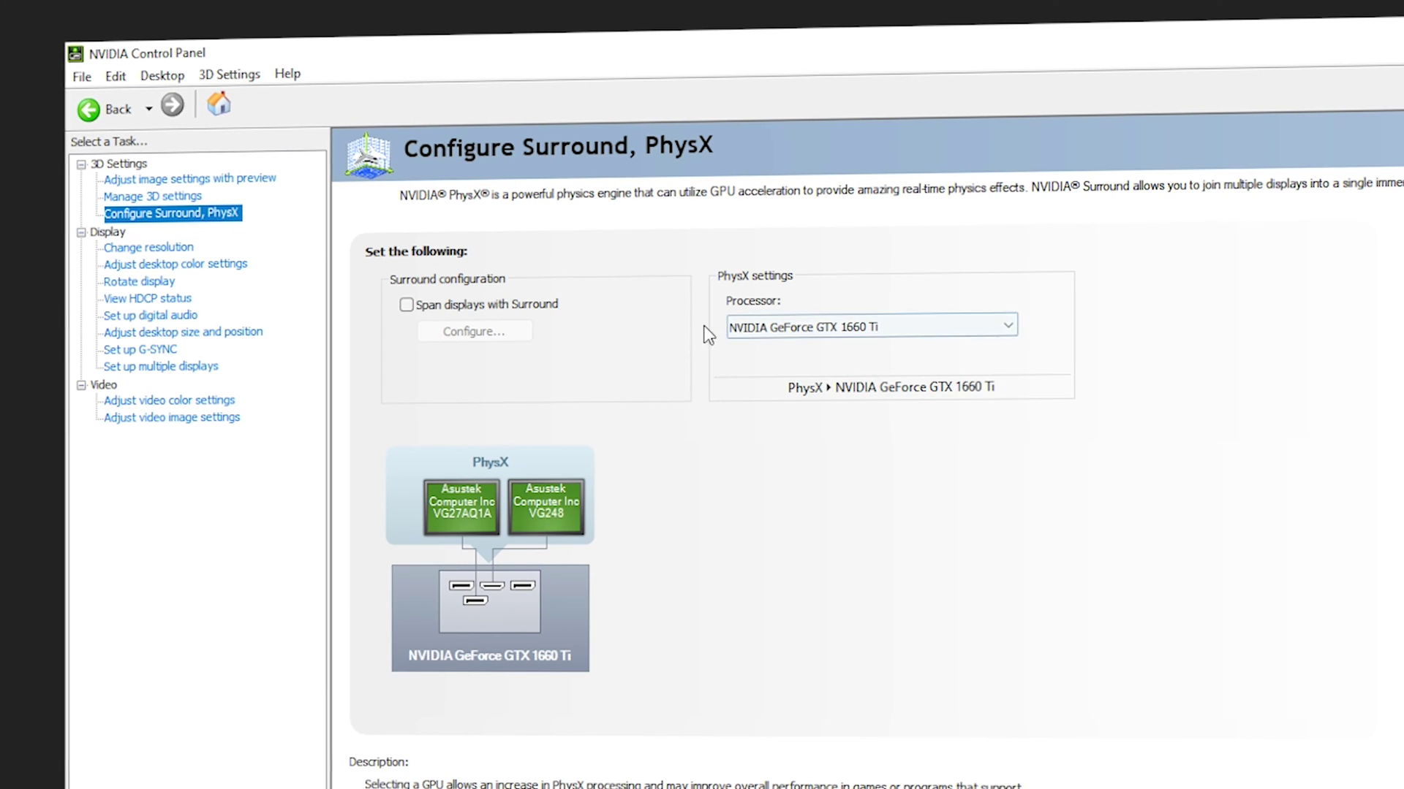
- Select Adobe After Effects (afterfx.exe) on the Manage 3D settings Program Settings tab
click(166, 199)
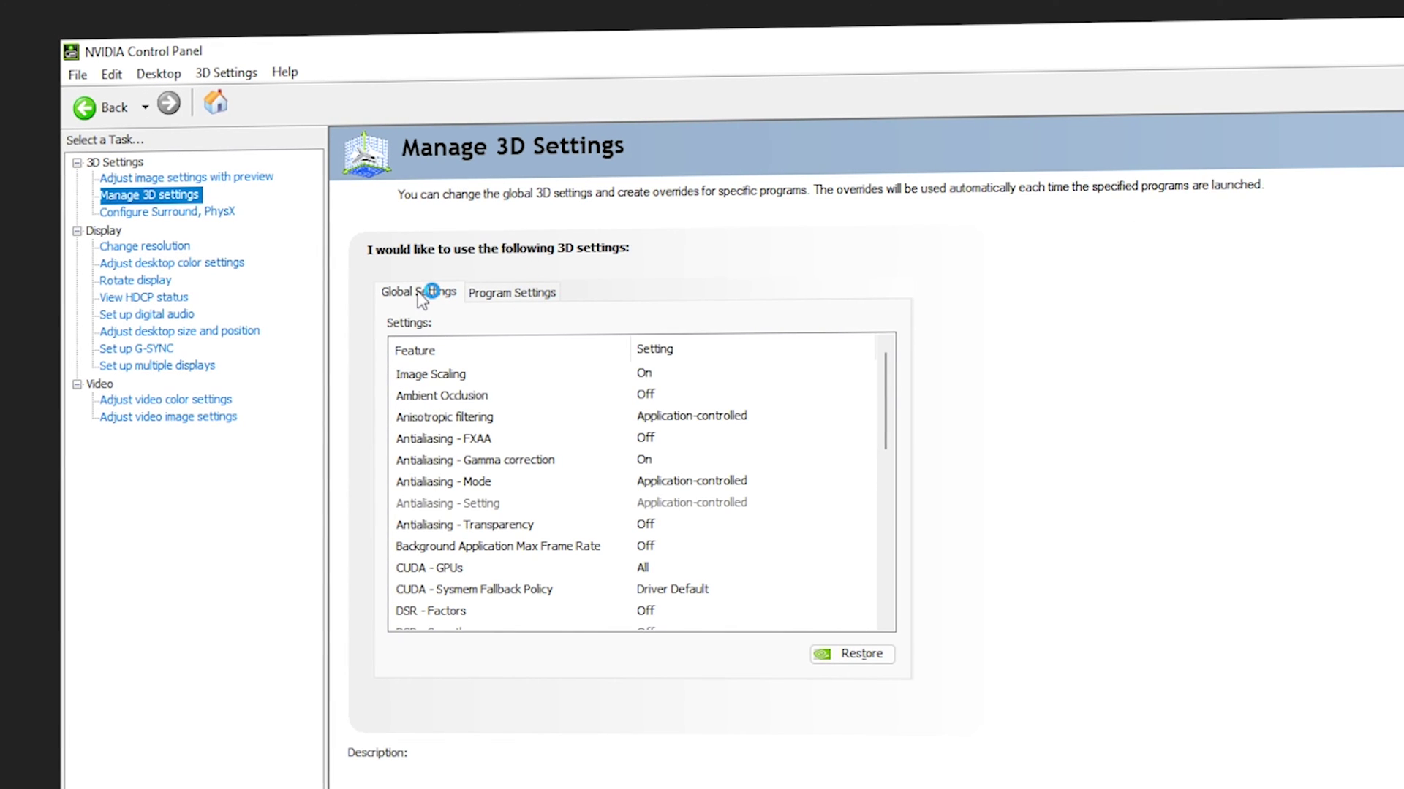
click(509, 291)
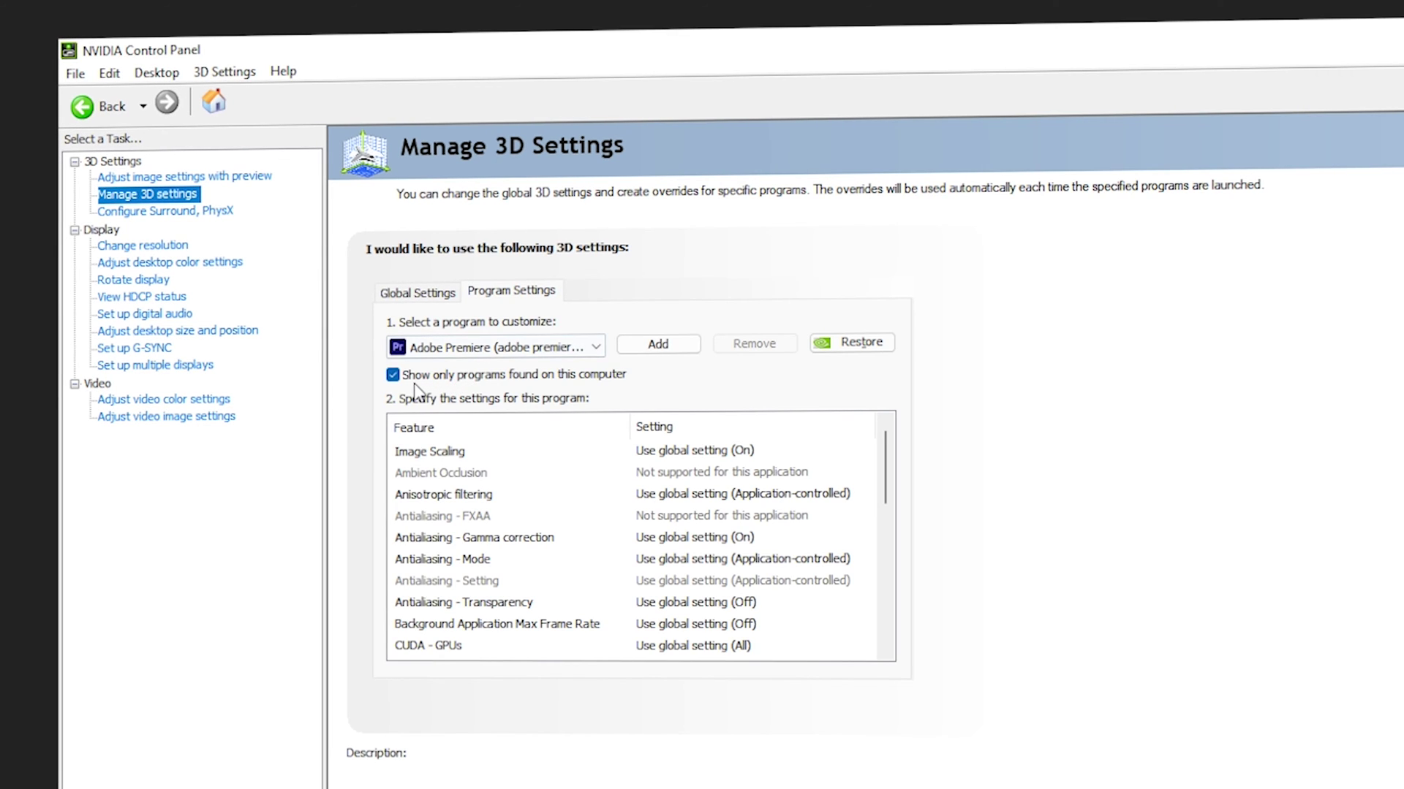
mouse_move(498, 380)
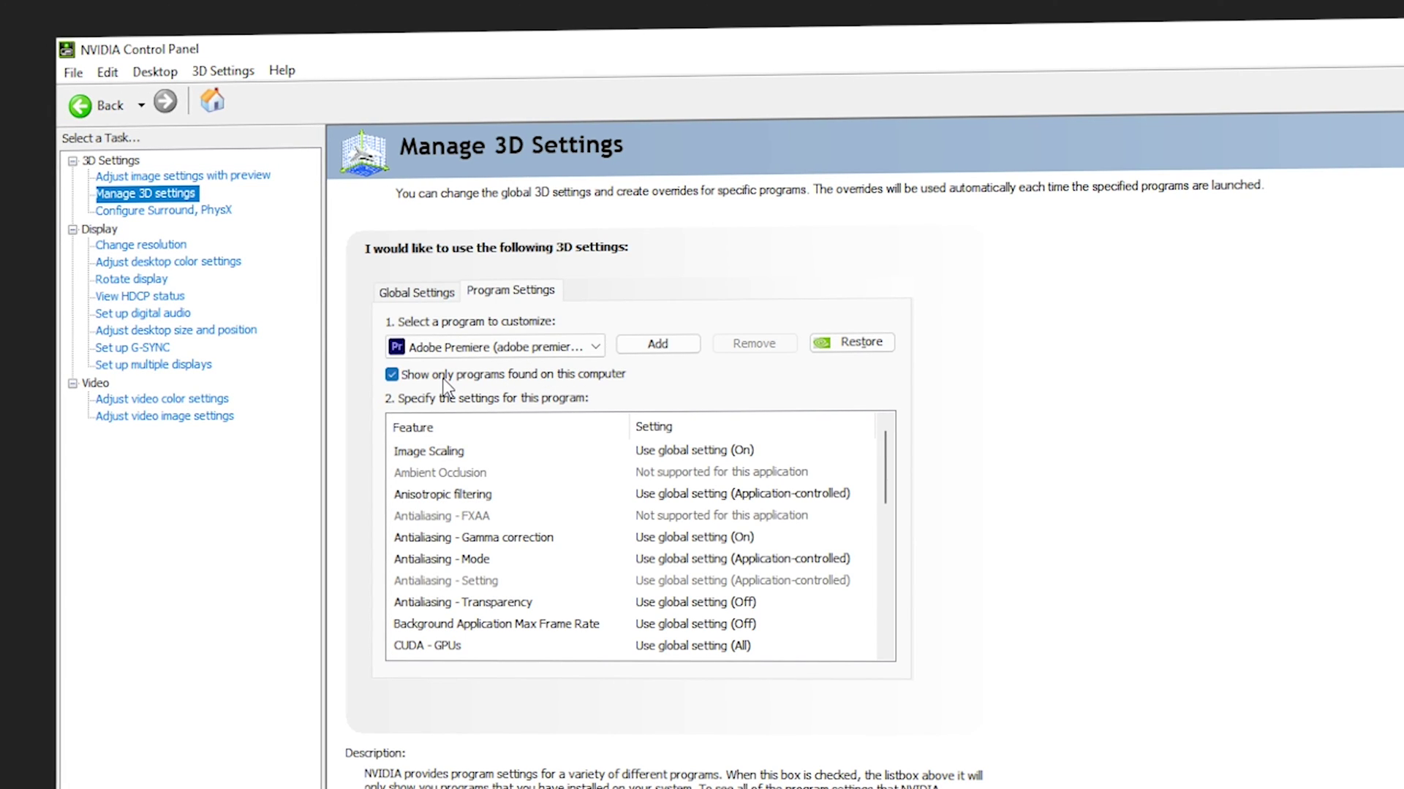
click(494, 346)
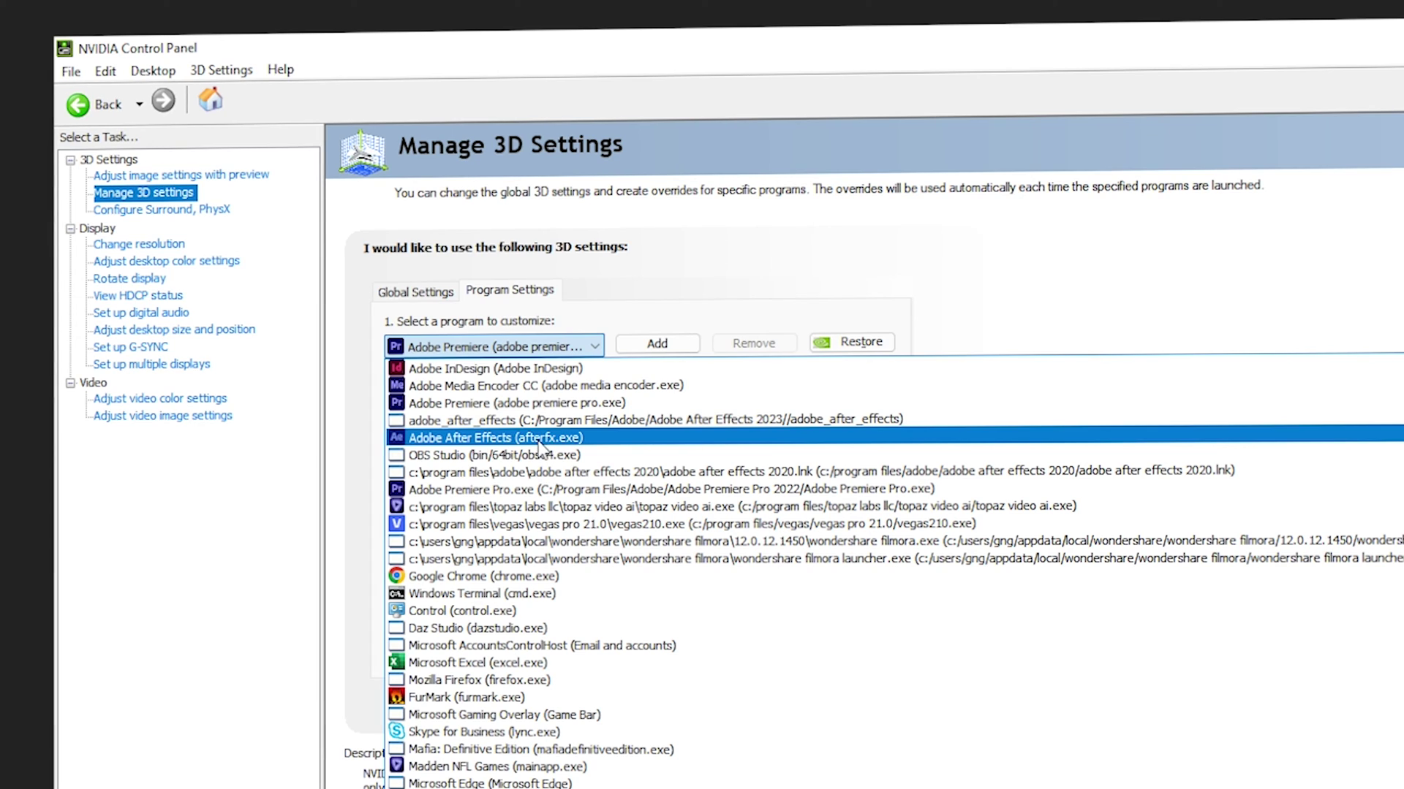
click(568, 439)
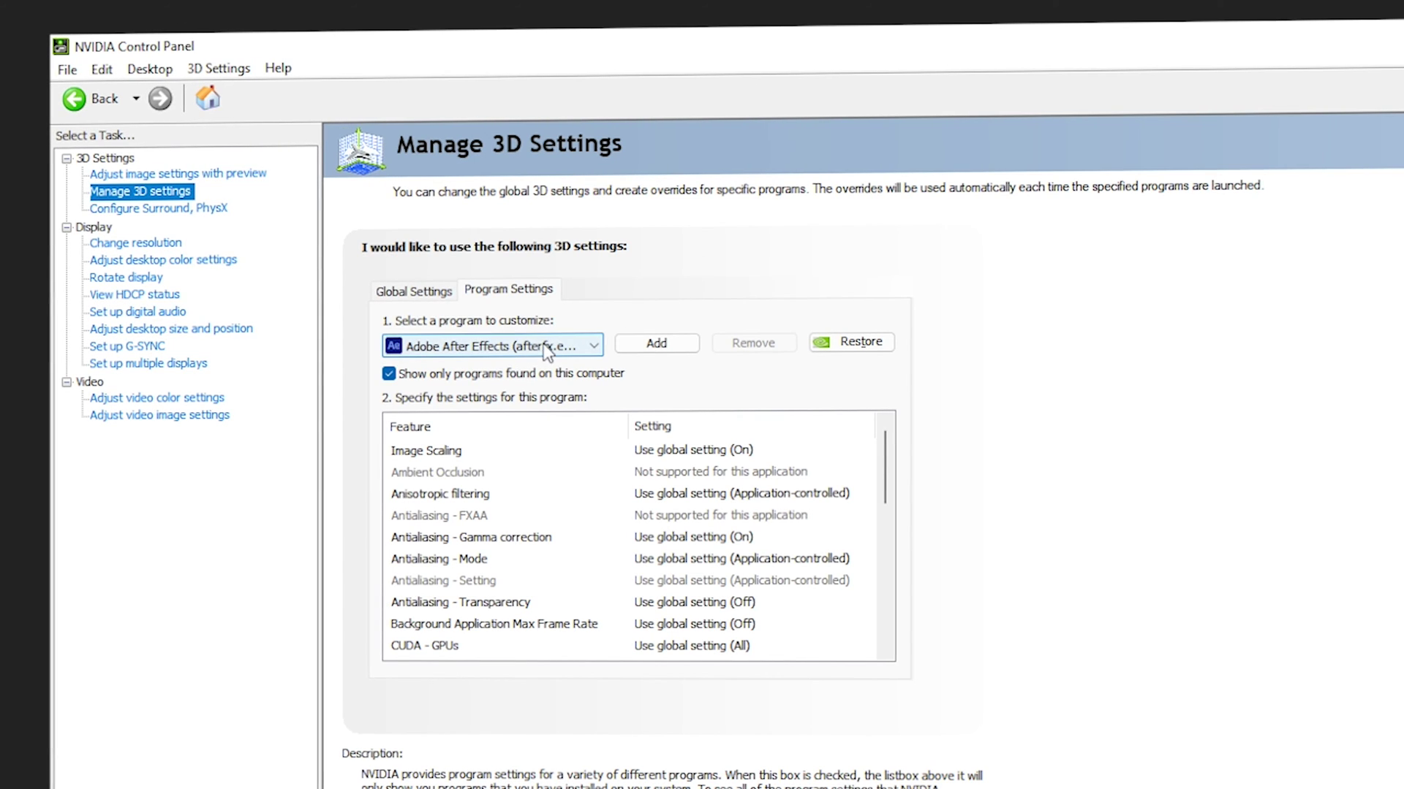
- Pick Adobe After Effects 2023 from the program list and add it for customizing
click(657, 344)
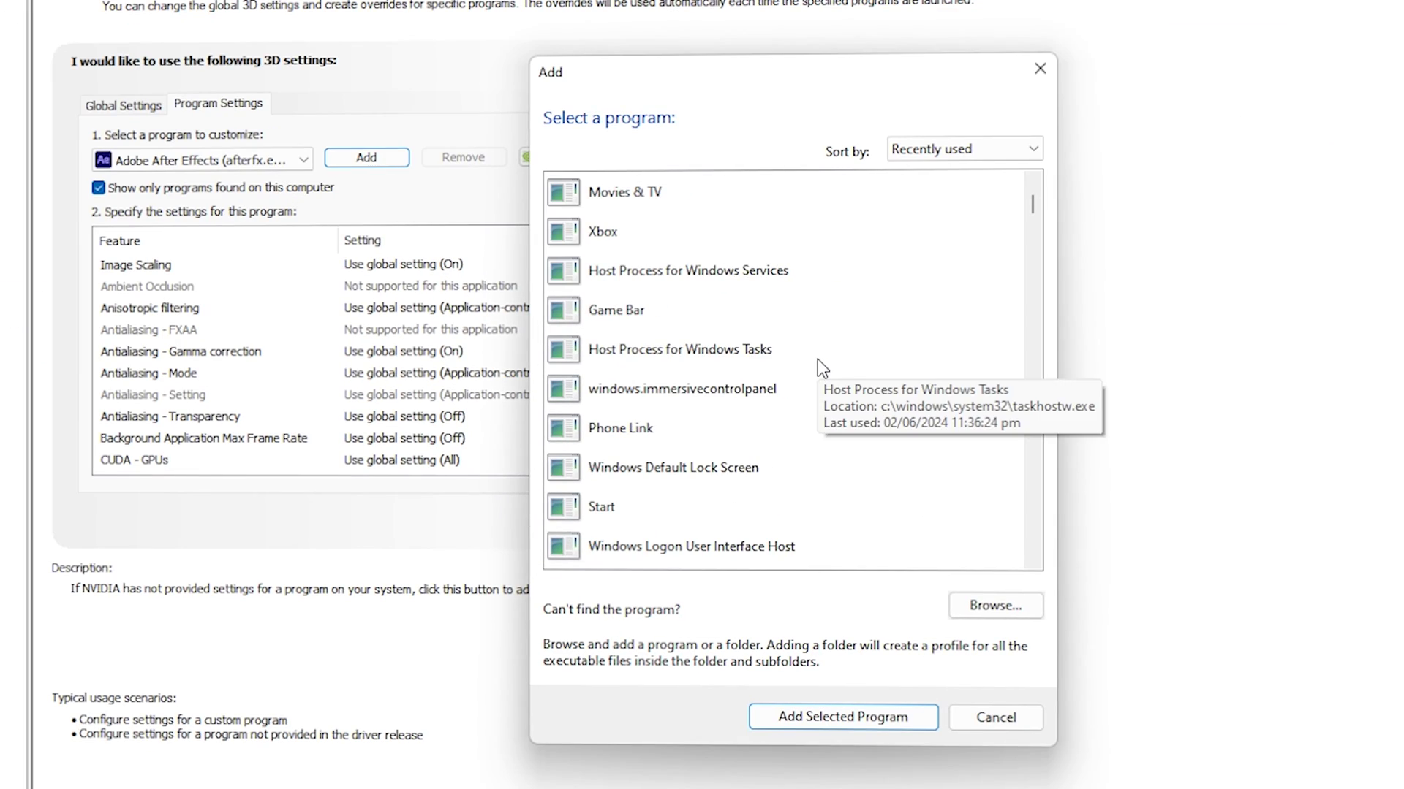
scroll(819, 358, down, 3)
scroll(819, 358, down, 4)
click(712, 437)
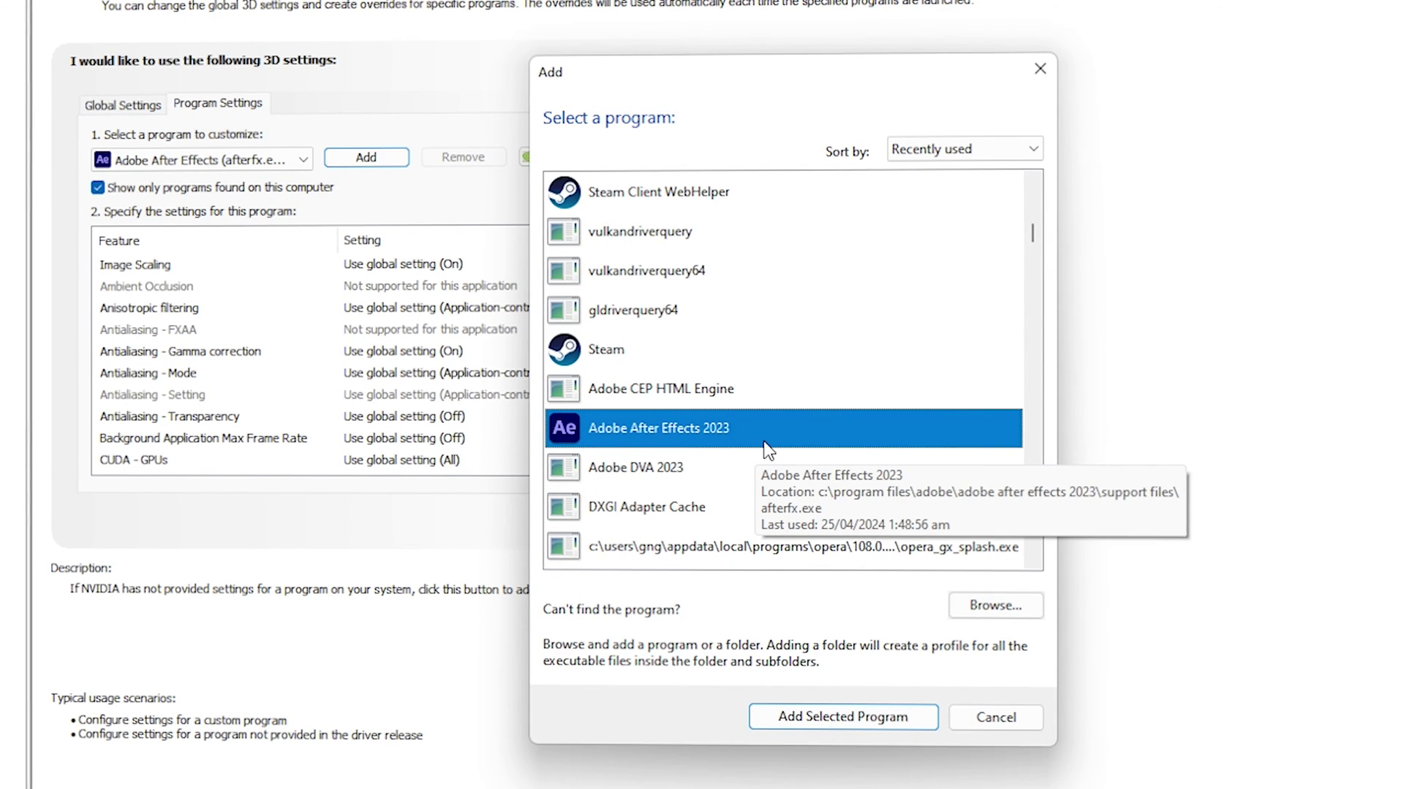
double_click(726, 429)
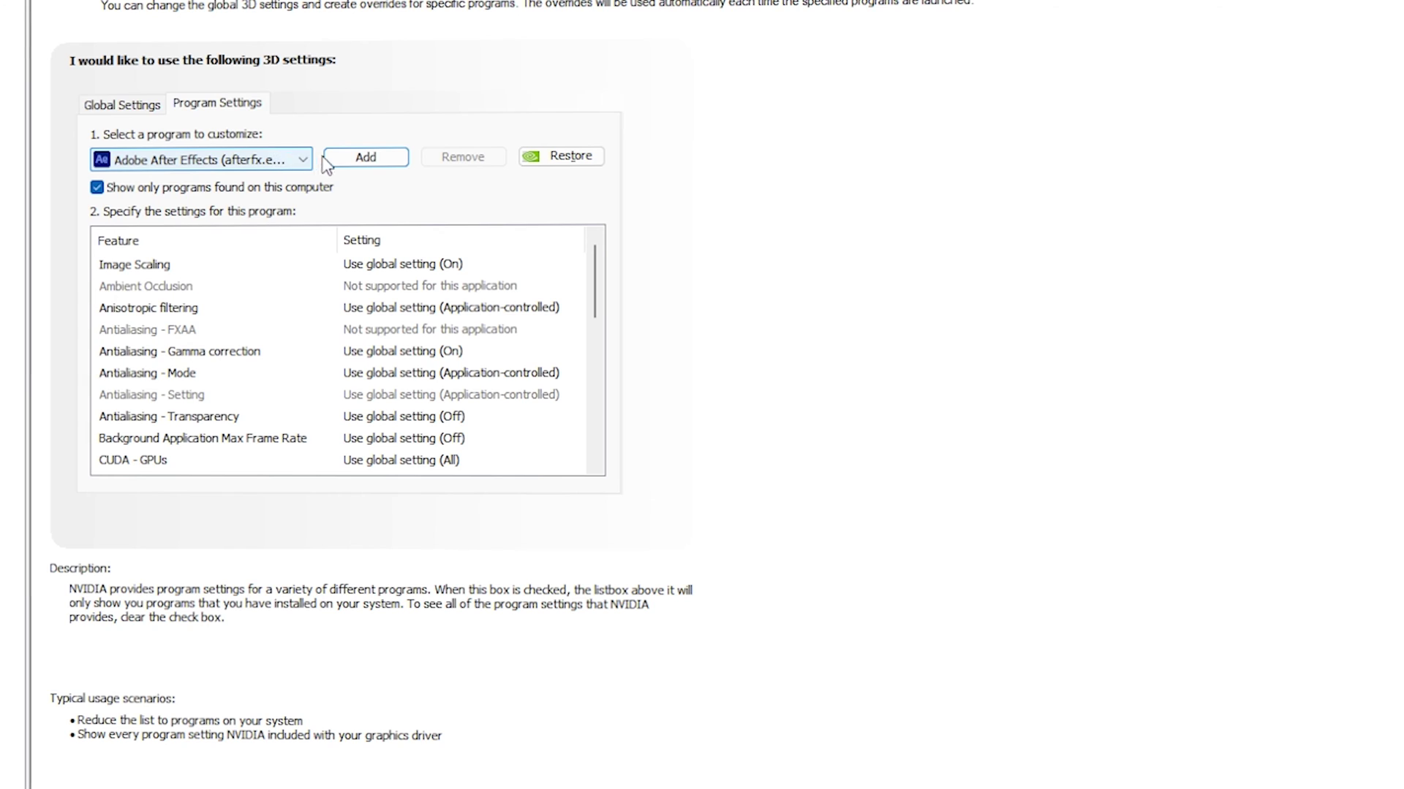
- Browse for the program file on disk, going through This PC and Local Disk (C:) into Program Files
click(366, 157)
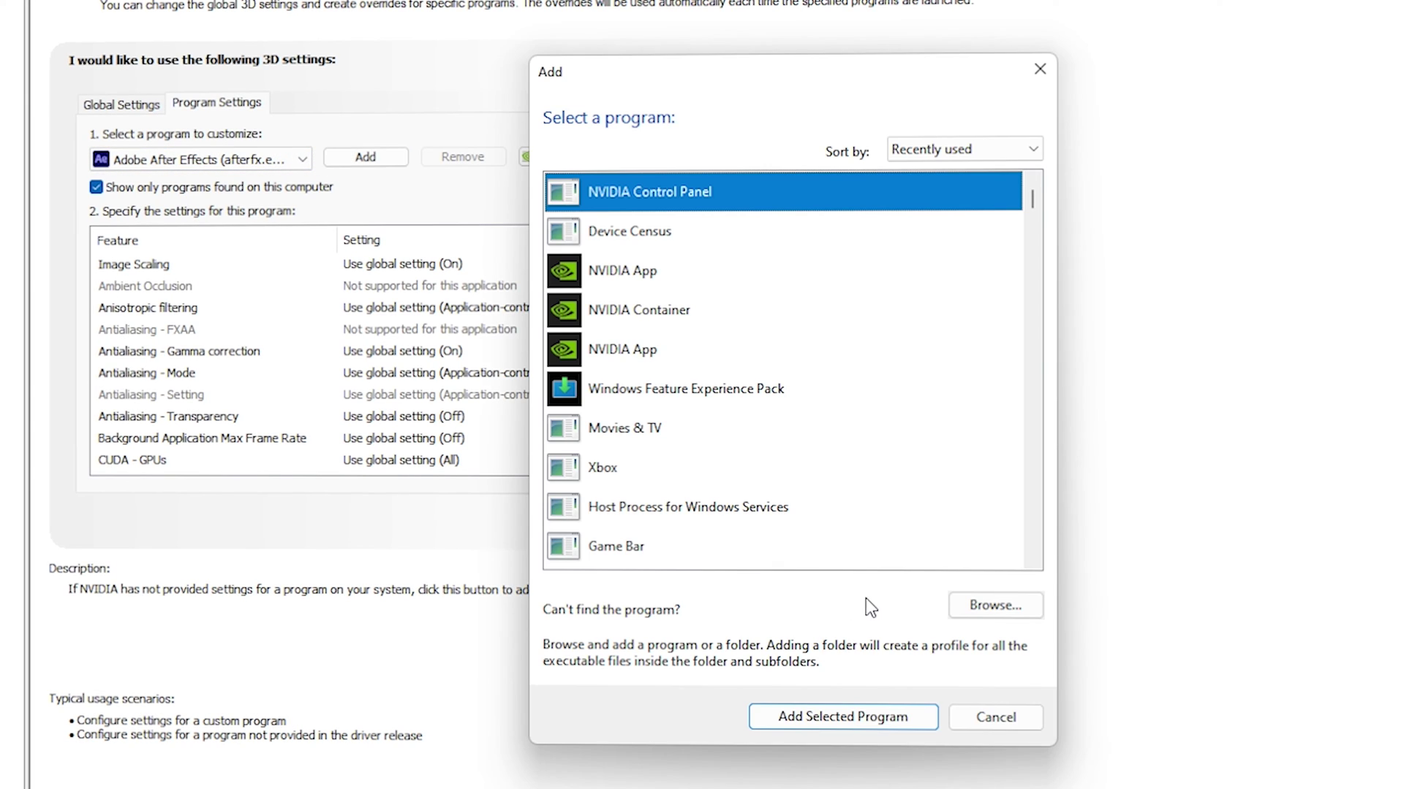
click(993, 608)
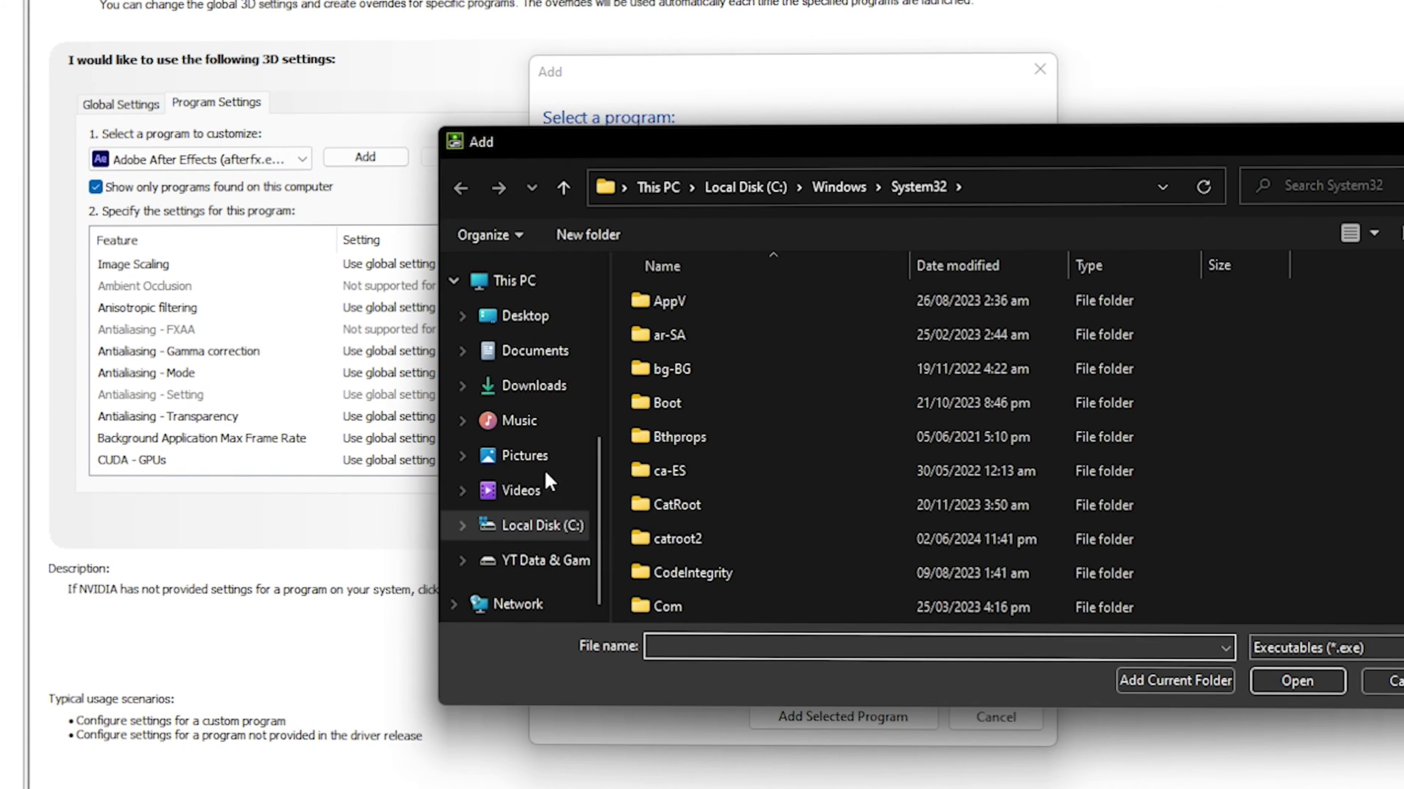
scroll(544, 468, up, 2)
click(571, 359)
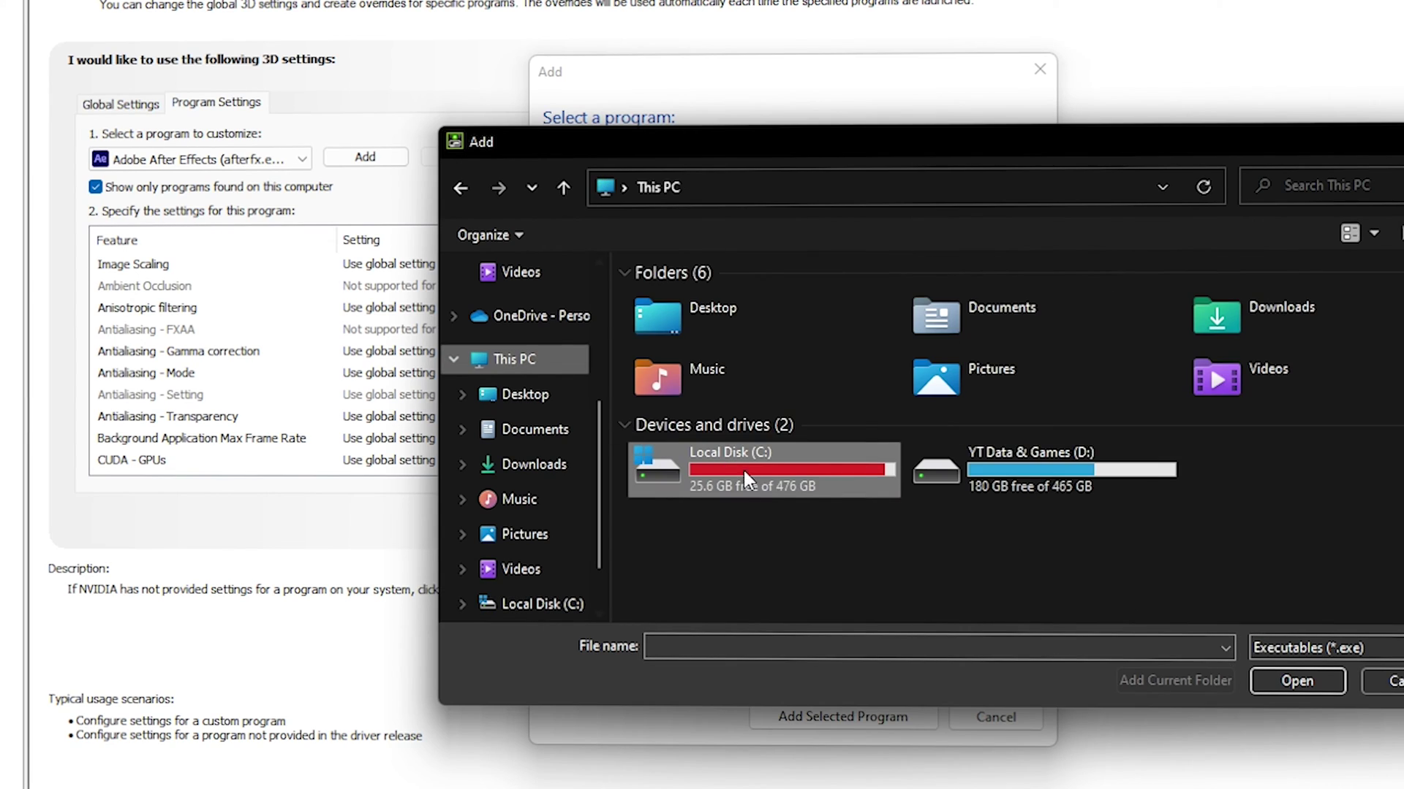
double_click(810, 471)
double_click(776, 508)
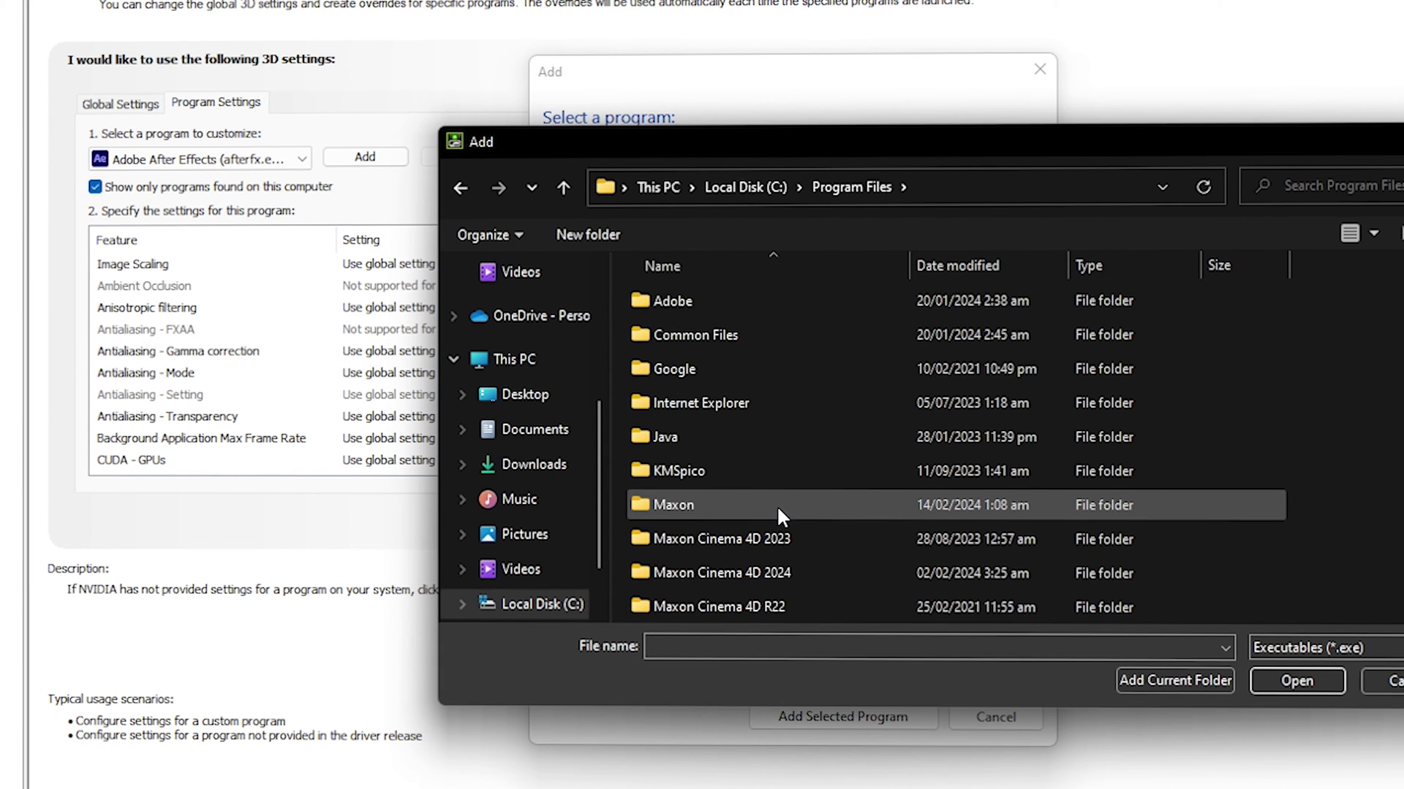
- Open Adobe > Adobe After Effects 2023 > Support Files and add the AfterFX application
double_click(785, 300)
click(782, 336)
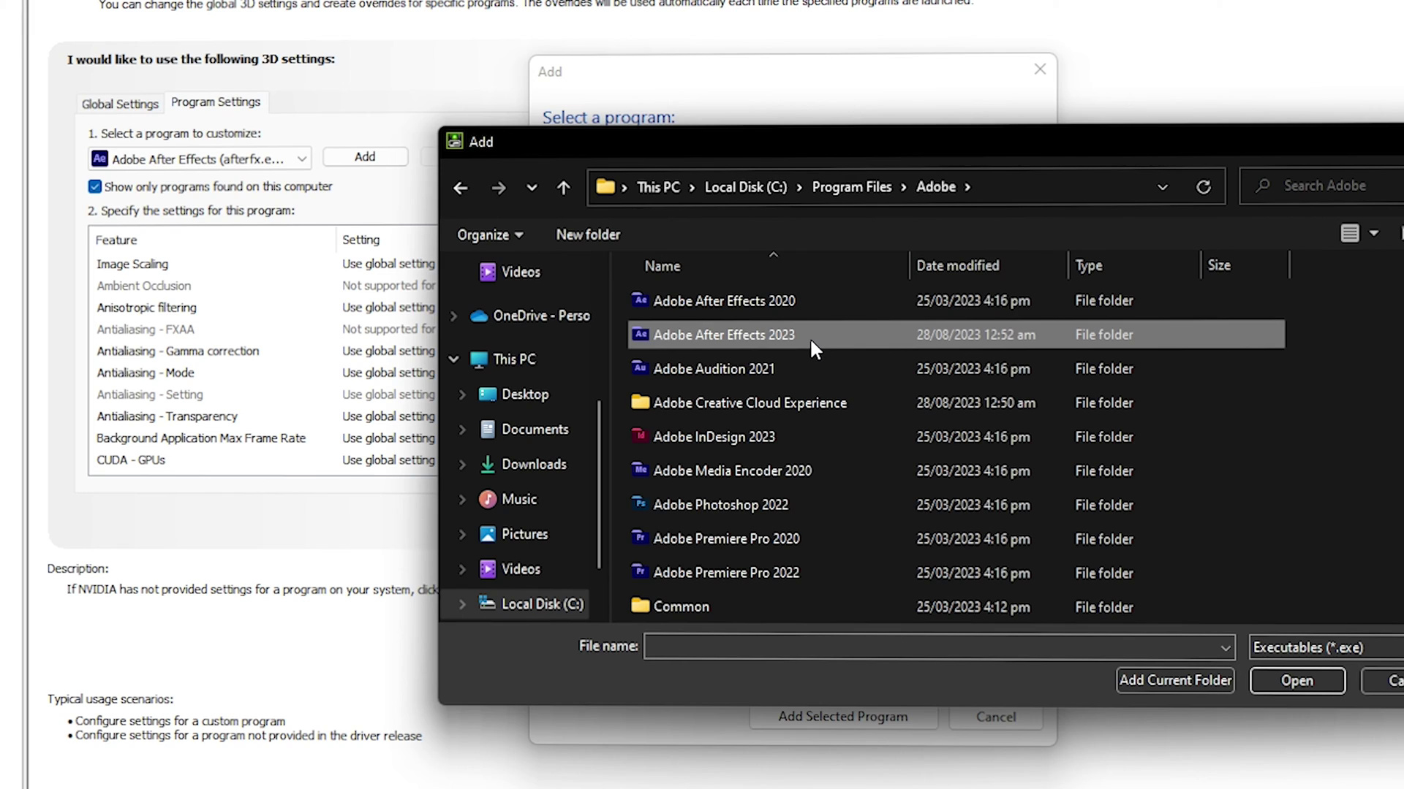
double_click(809, 335)
double_click(814, 301)
scroll(857, 489, down, 6)
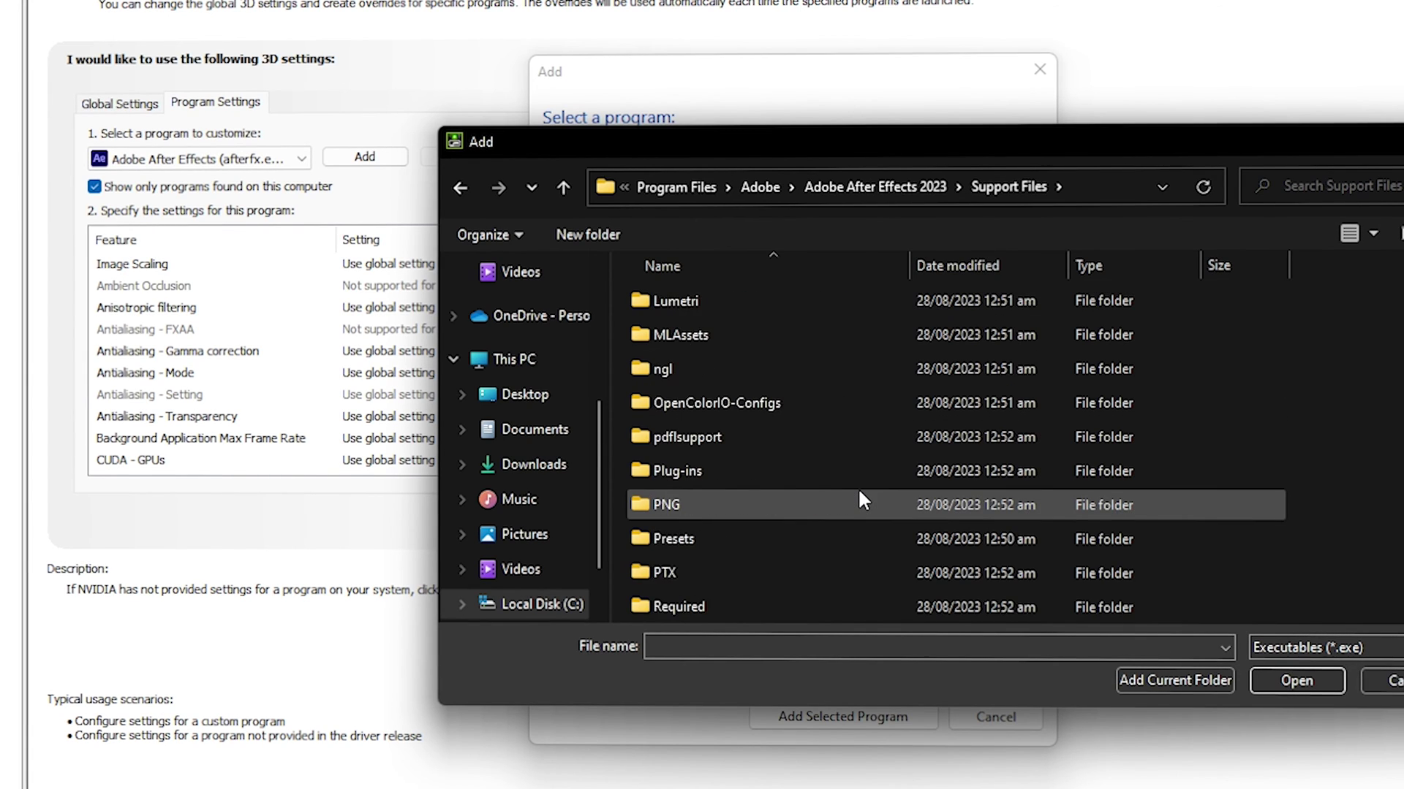
scroll(858, 489, down, 5)
click(737, 447)
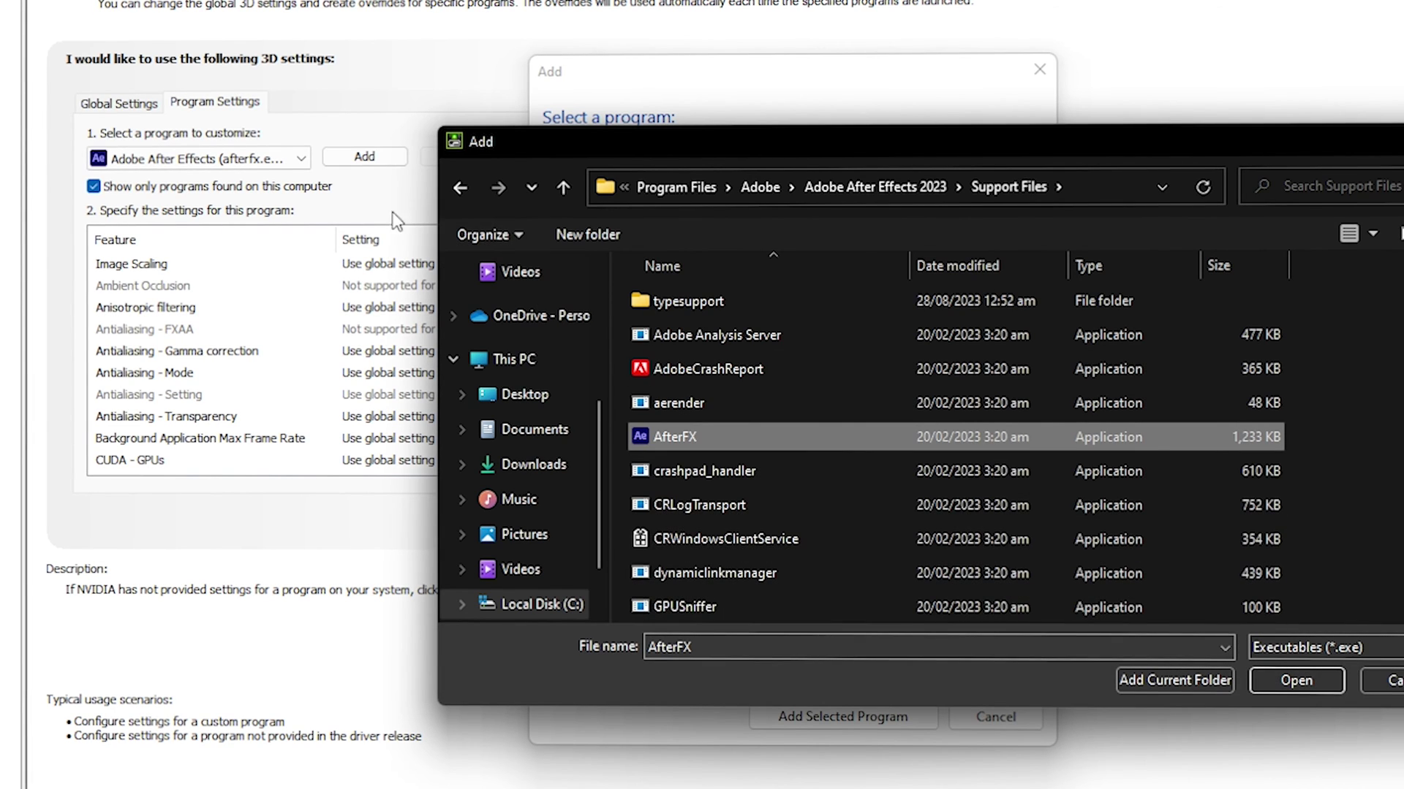
key(Return)
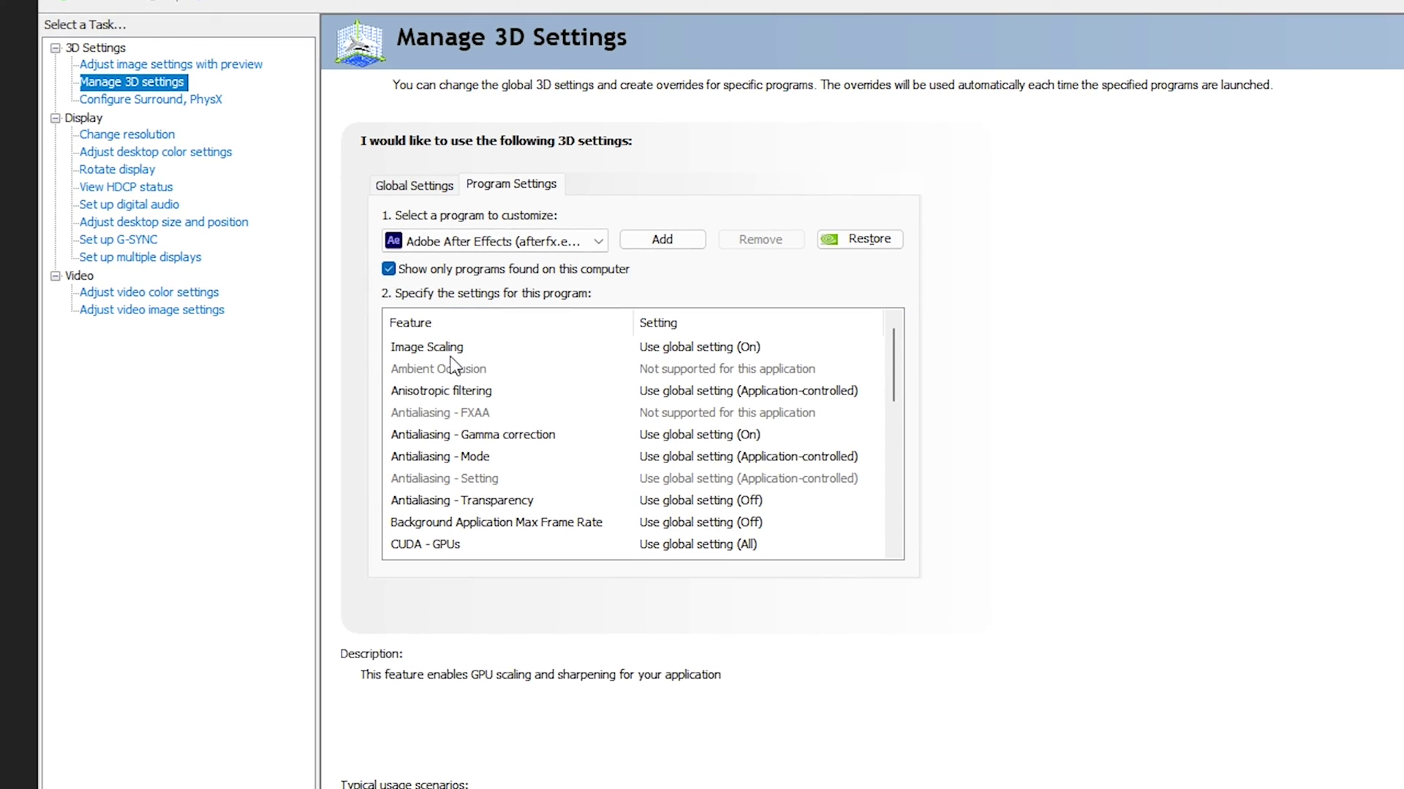
- Turn Image Scaling On and set anisotropic filtering to 8x
click(710, 346)
click(671, 461)
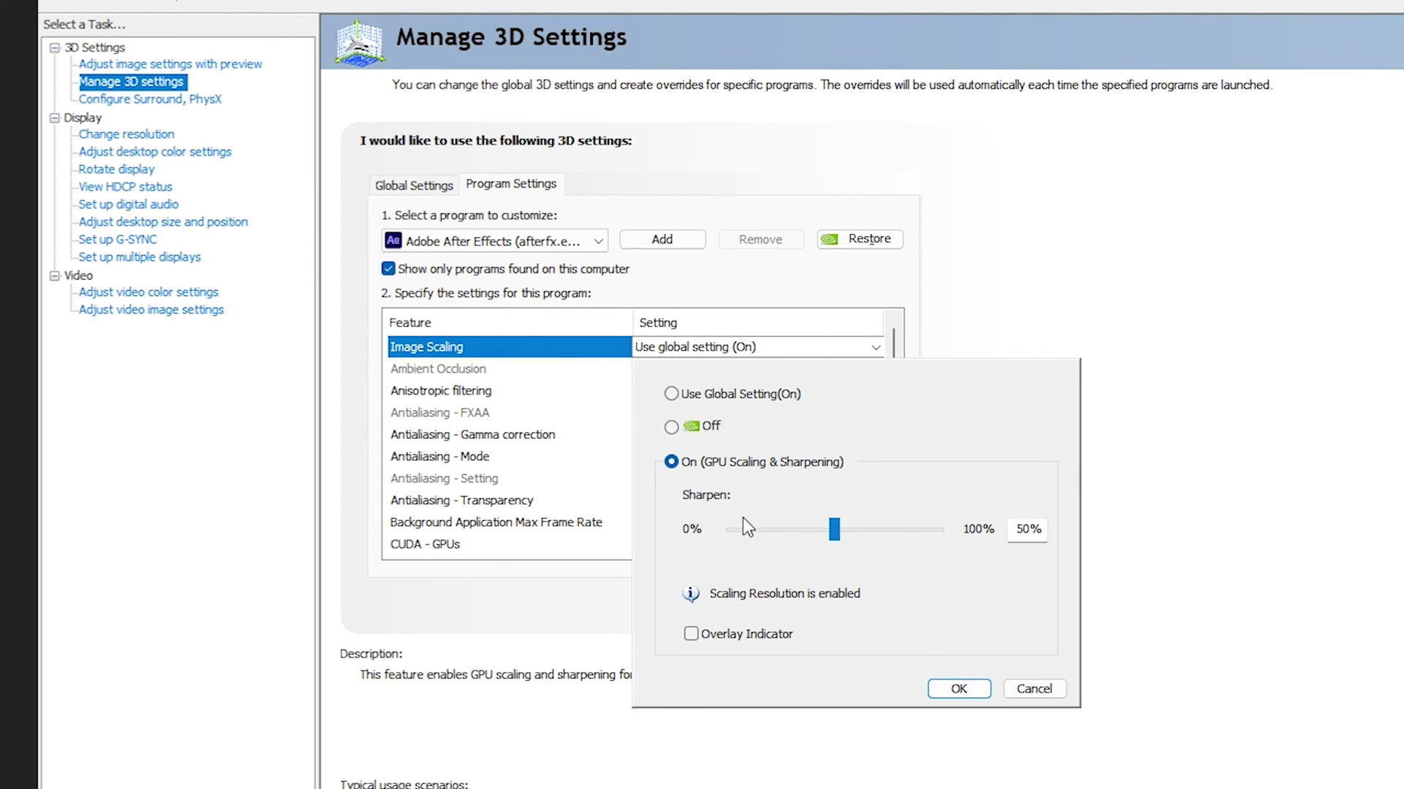
click(958, 689)
click(533, 369)
click(530, 390)
click(744, 392)
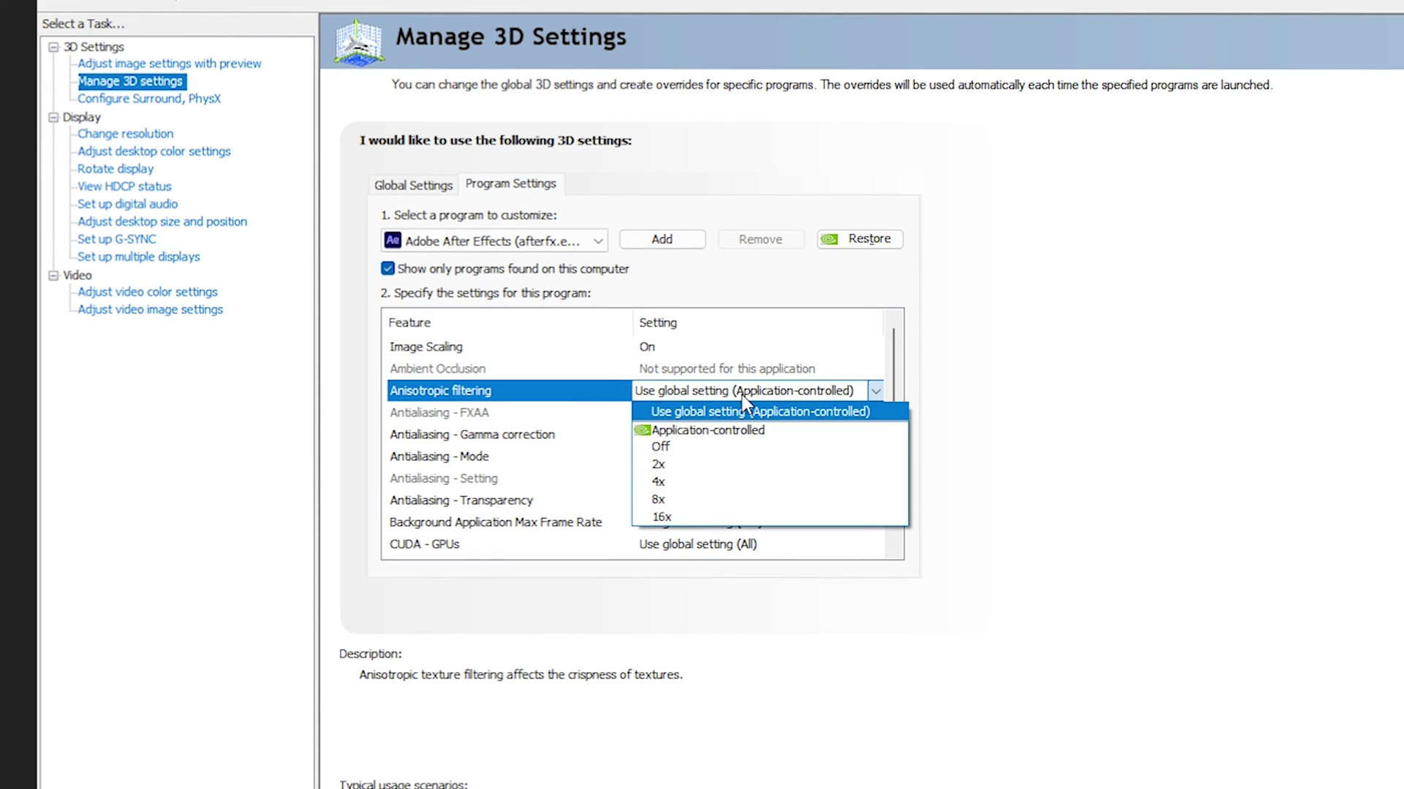
click(734, 506)
- Turn antialiasing gamma correction On and set antialiasing mode to Enhance the application setting
click(532, 434)
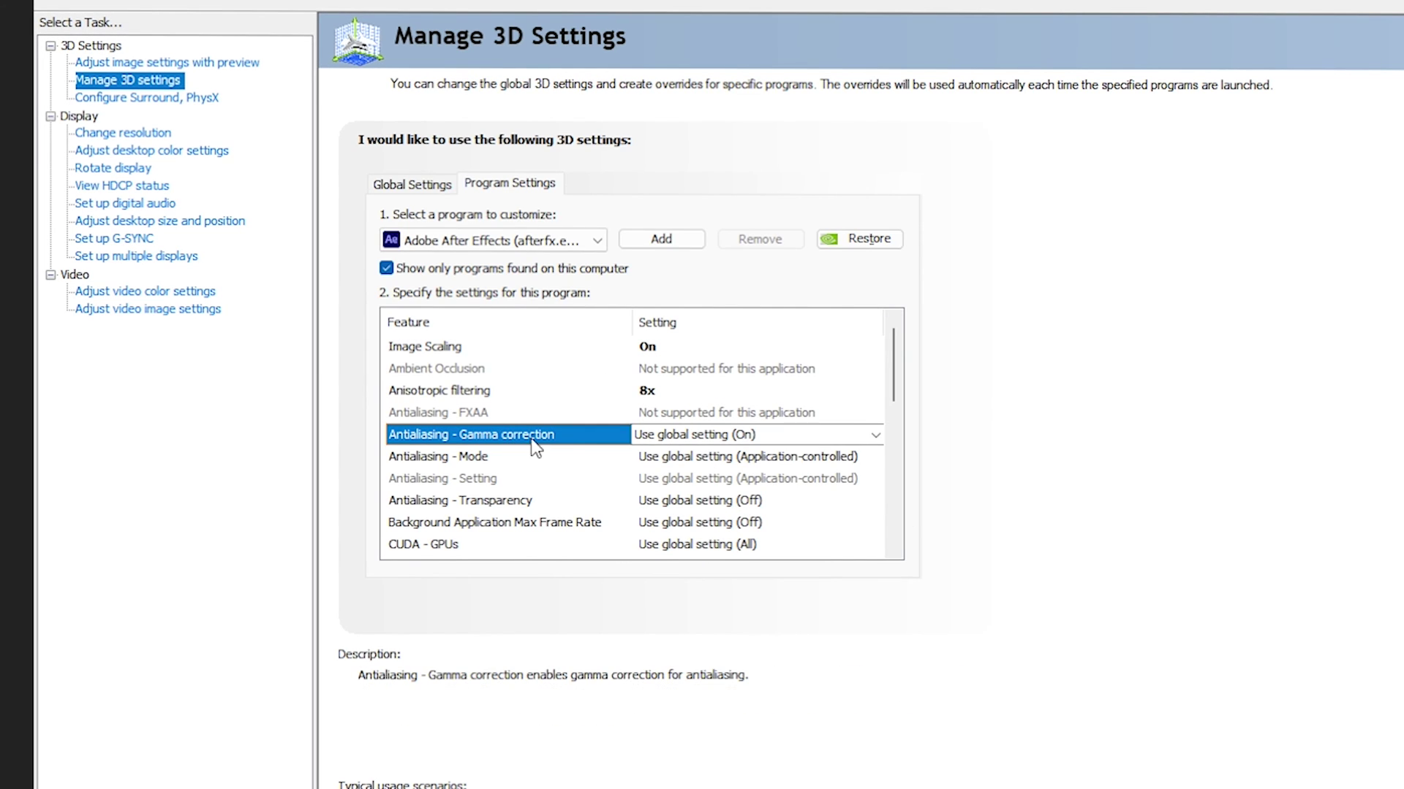
click(731, 435)
click(729, 491)
click(508, 456)
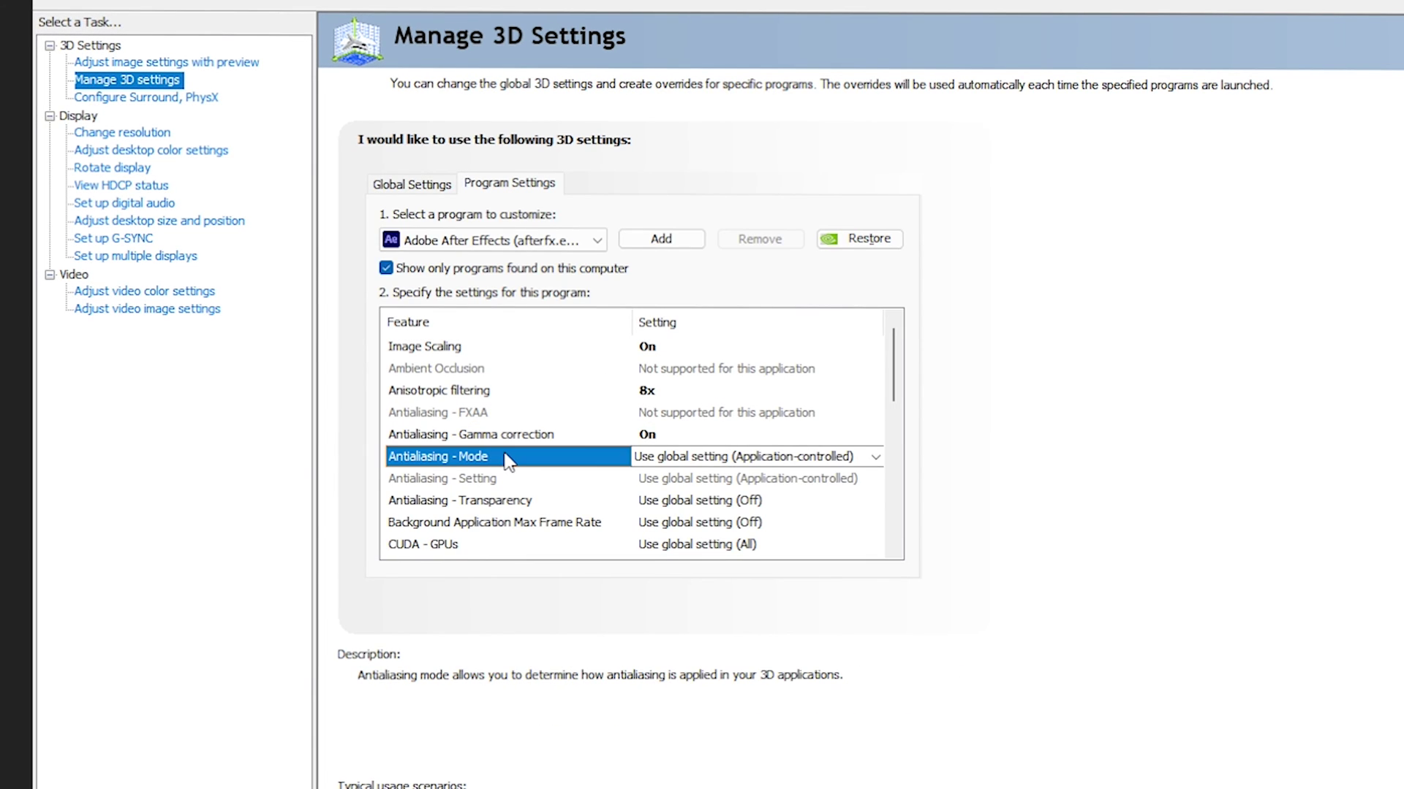
click(706, 456)
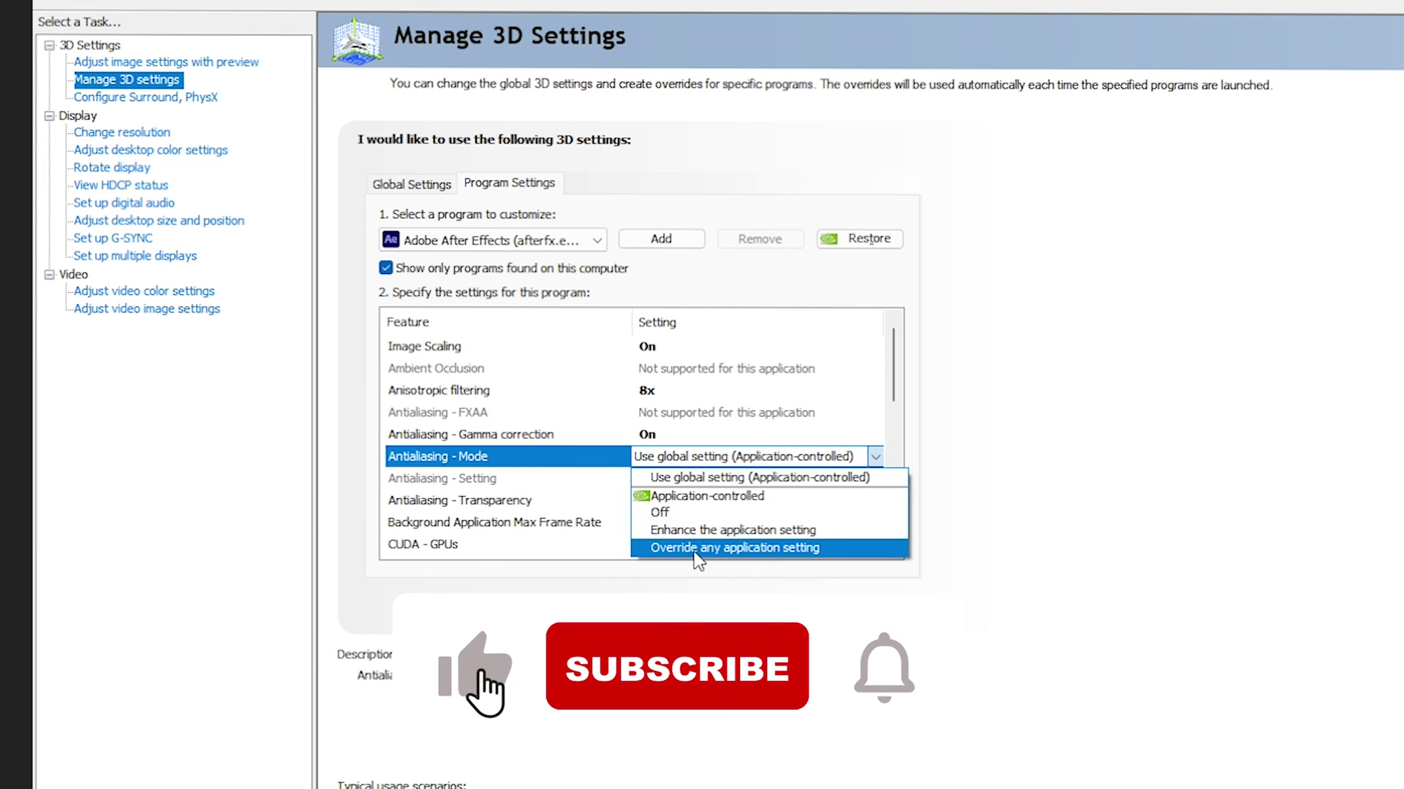
click(734, 530)
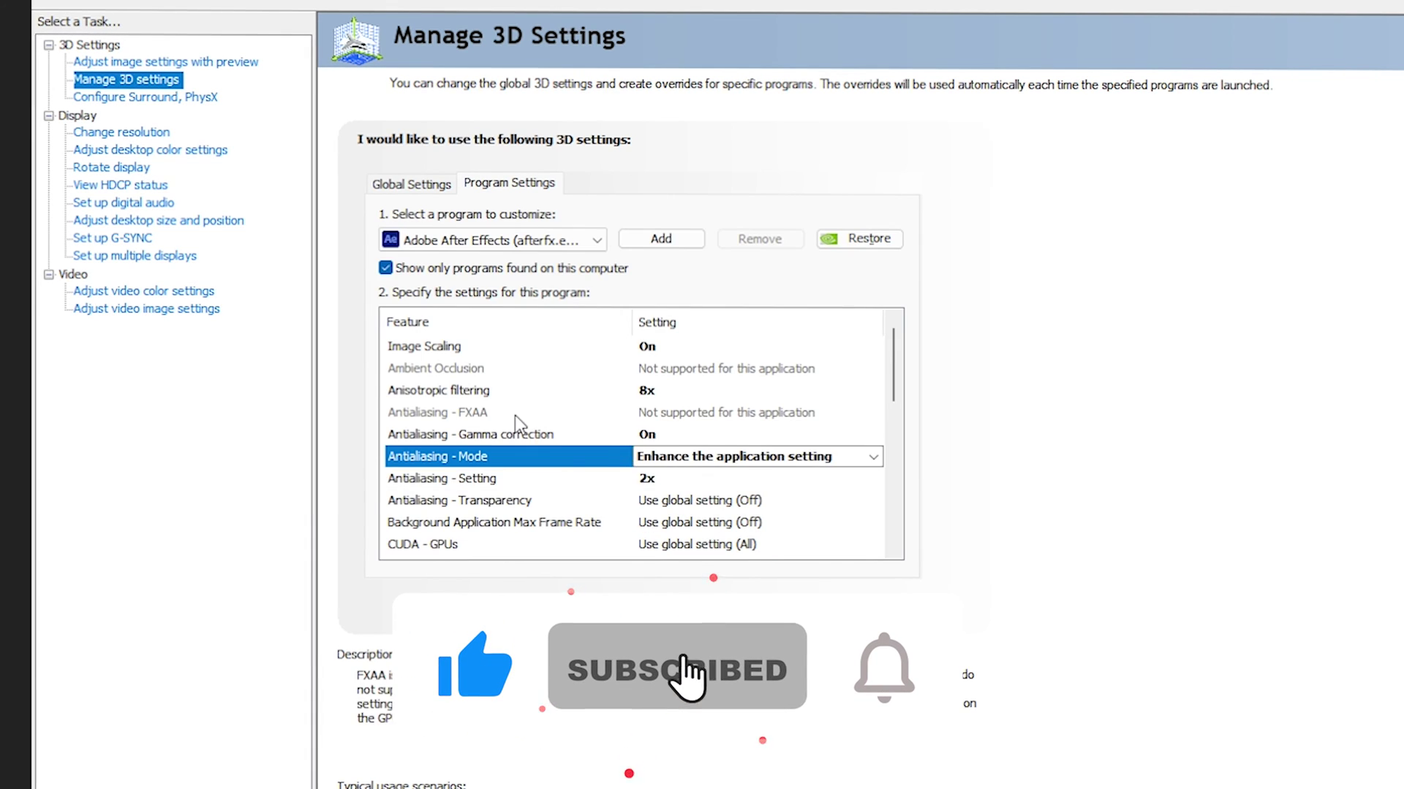
- Set the antialiasing level to 4x and transparency antialiasing to 8x (supersample)
click(511, 478)
scroll(512, 478, down, 1)
click(731, 413)
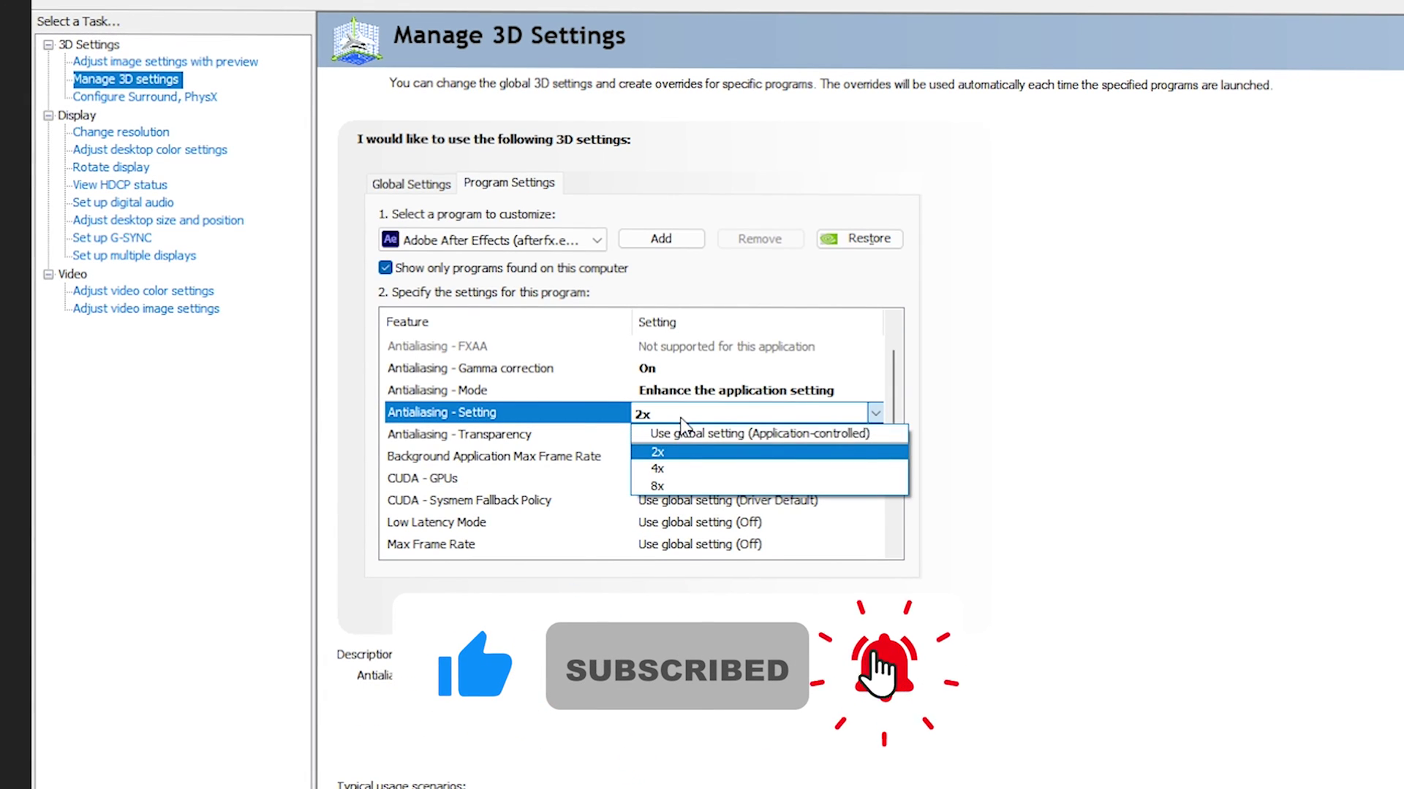
click(693, 469)
click(482, 434)
scroll(482, 435, up, 1)
click(713, 500)
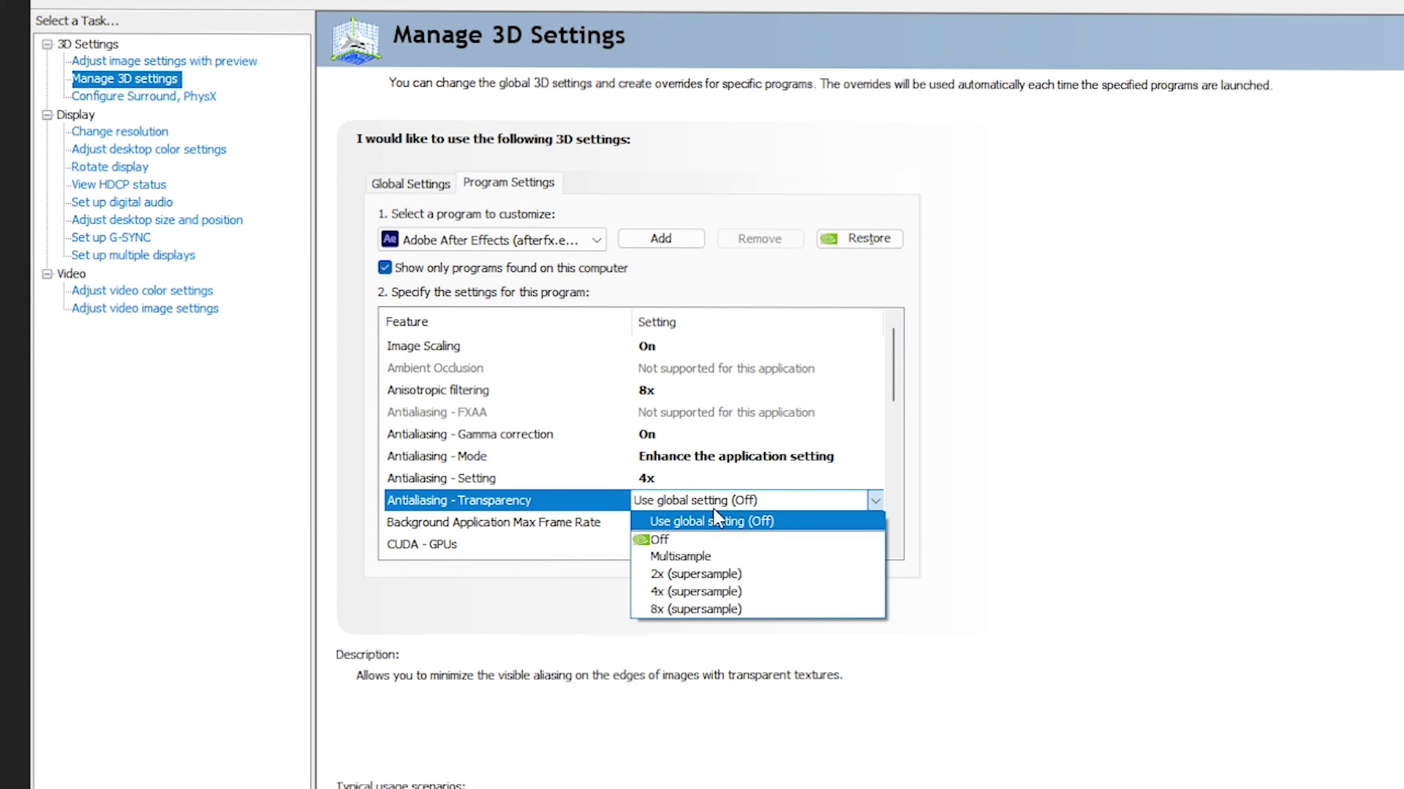
click(710, 610)
scroll(560, 462, down, 1)
- Restrict the CUDA - GPUs setting to the GeForce GTX 1660 Ti only
click(560, 457)
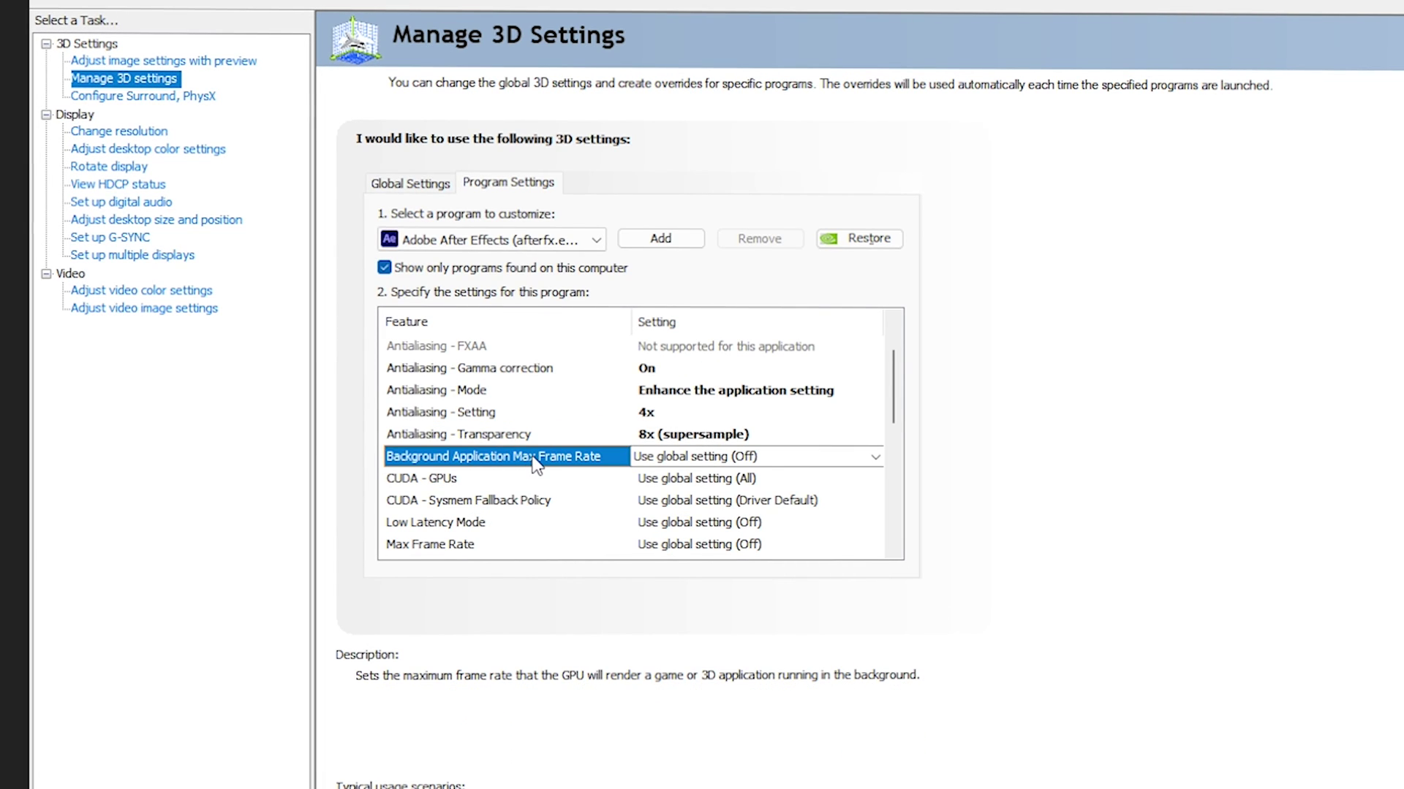
click(459, 479)
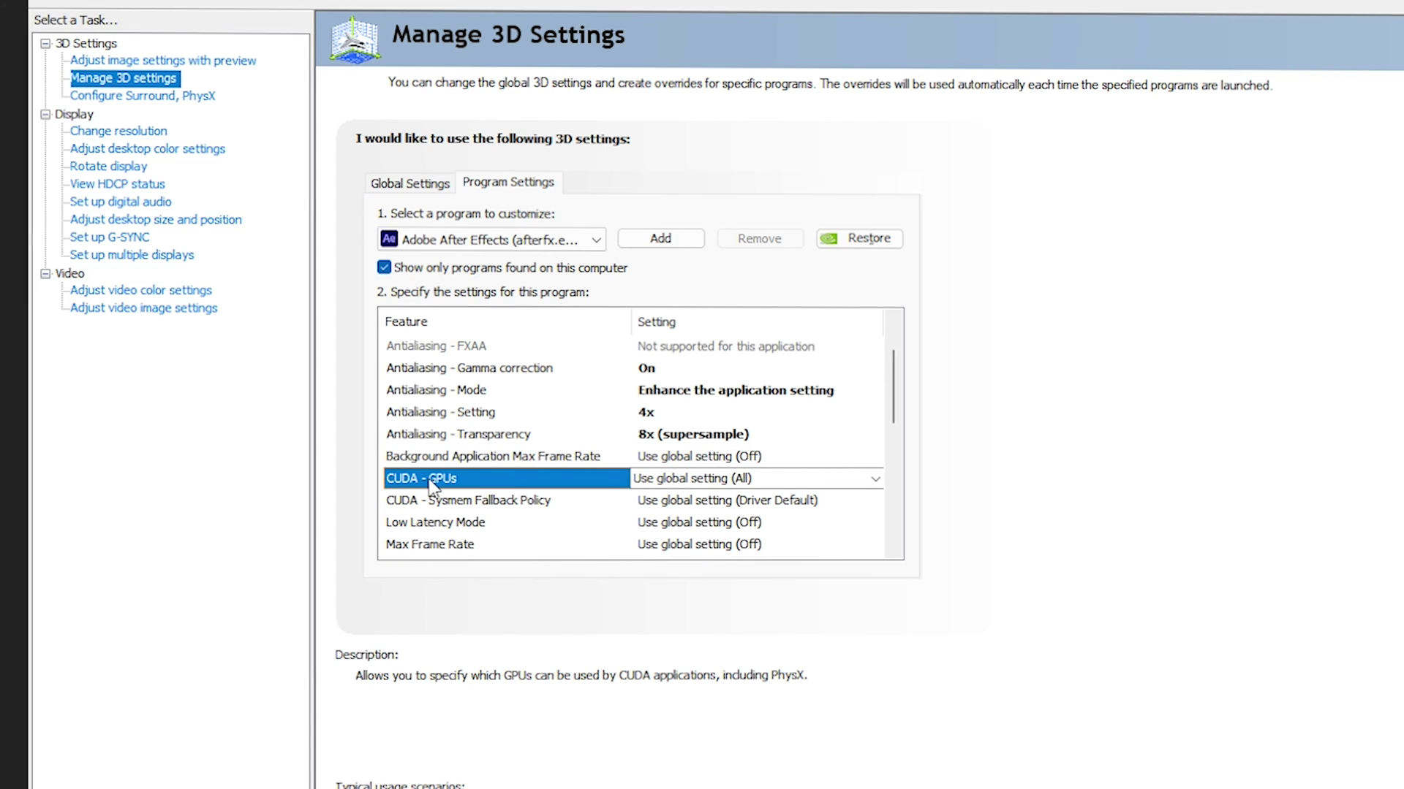
click(708, 484)
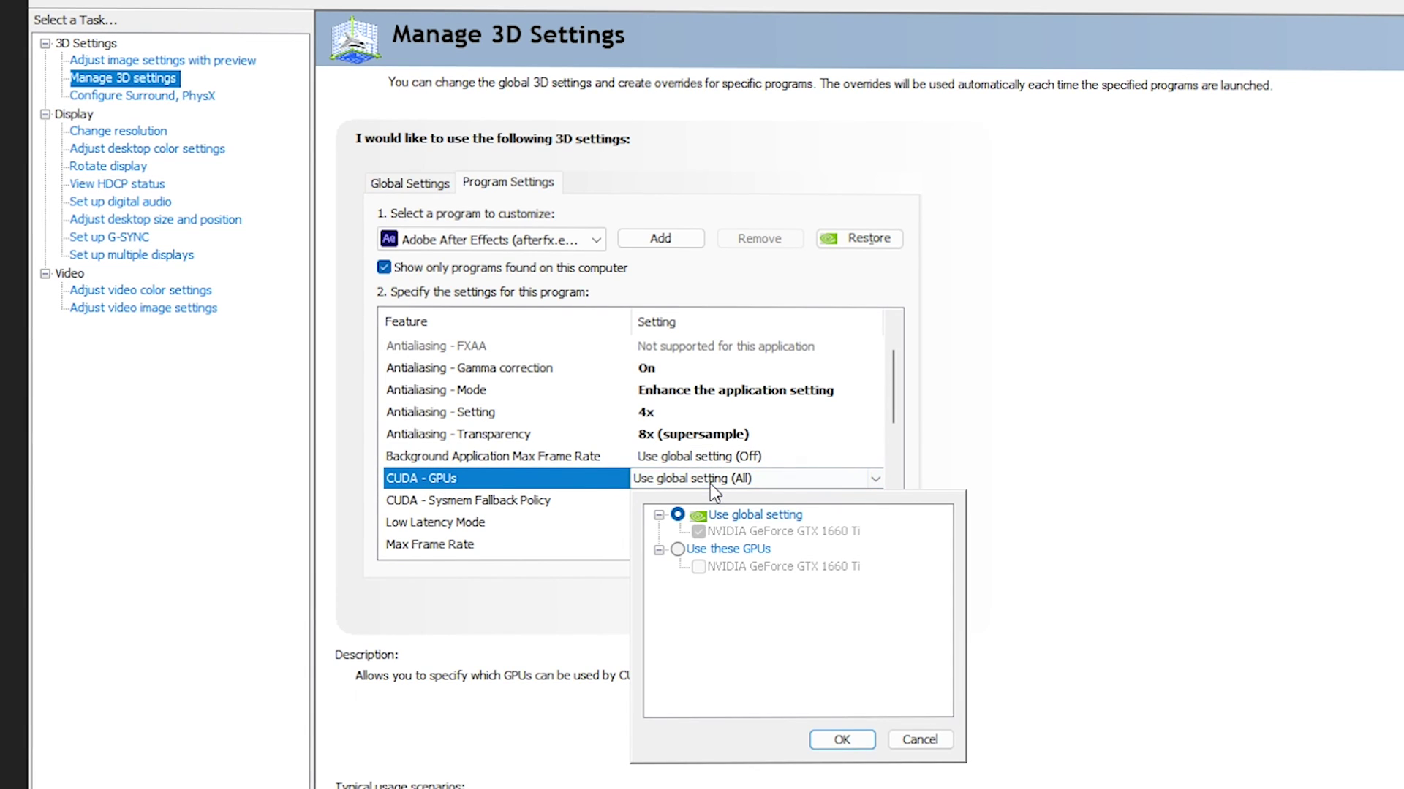
click(694, 550)
click(747, 569)
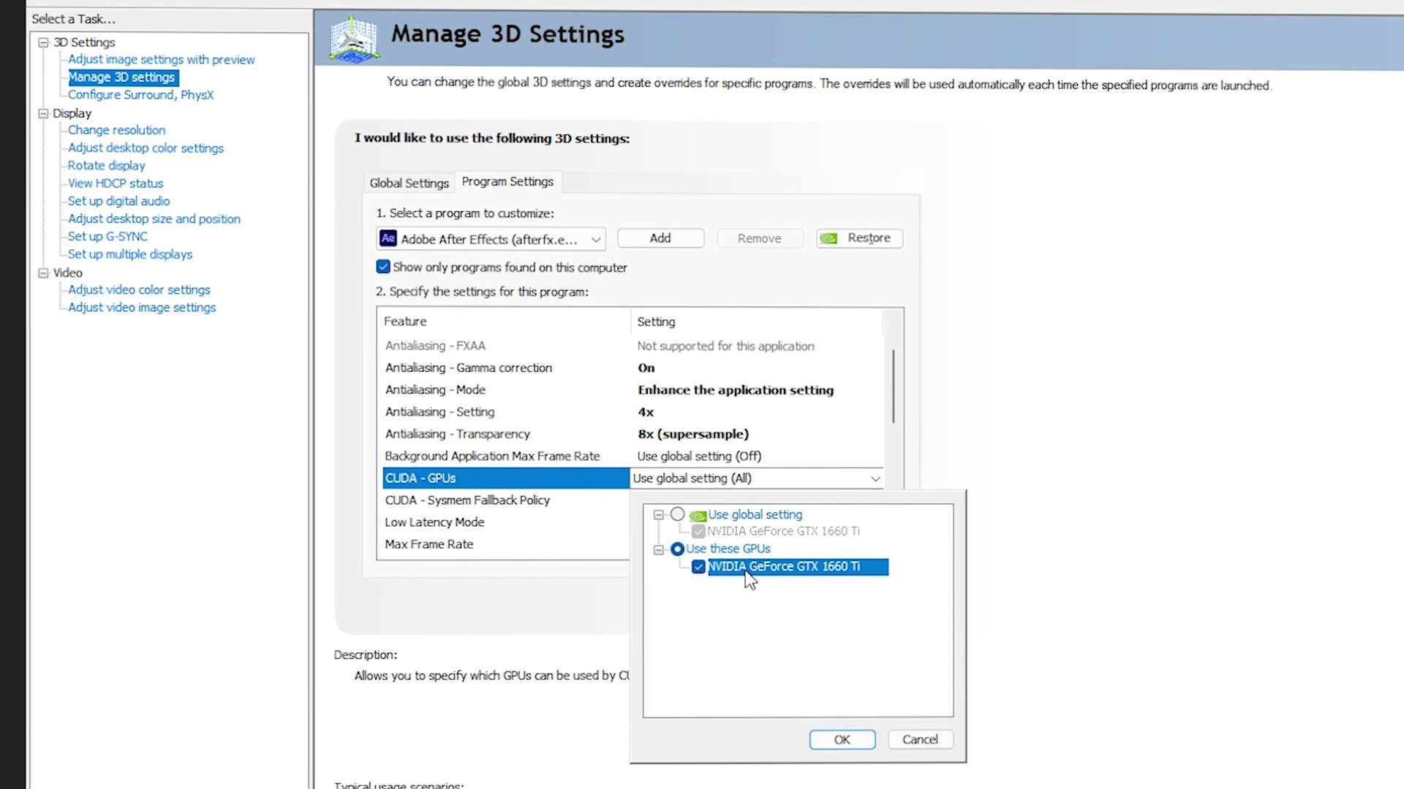
click(842, 741)
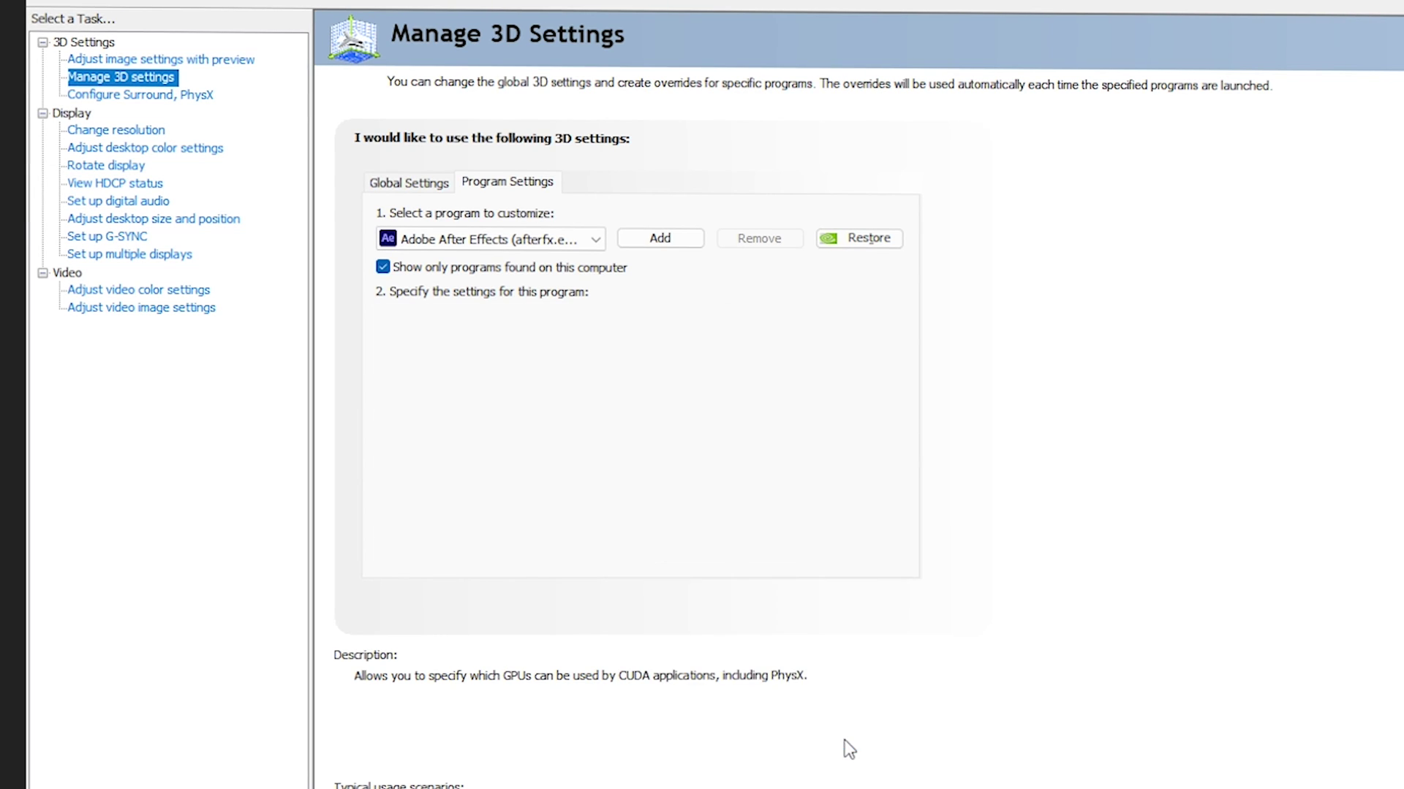
click(451, 438)
click(709, 437)
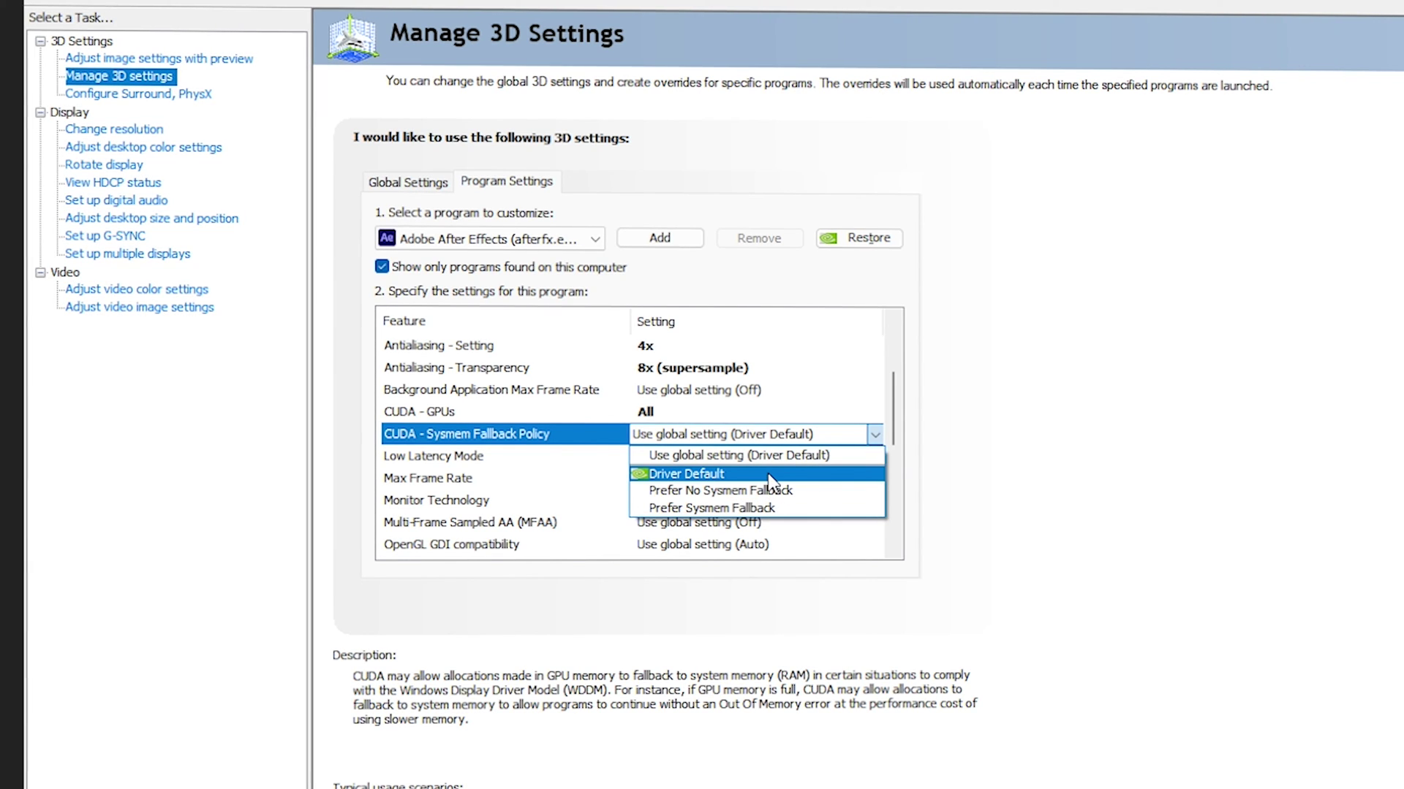
- Set the sysmem fallback policy to Prefer Sysmem Fallback and Low Latency Mode to Off
click(720, 511)
click(486, 447)
click(669, 437)
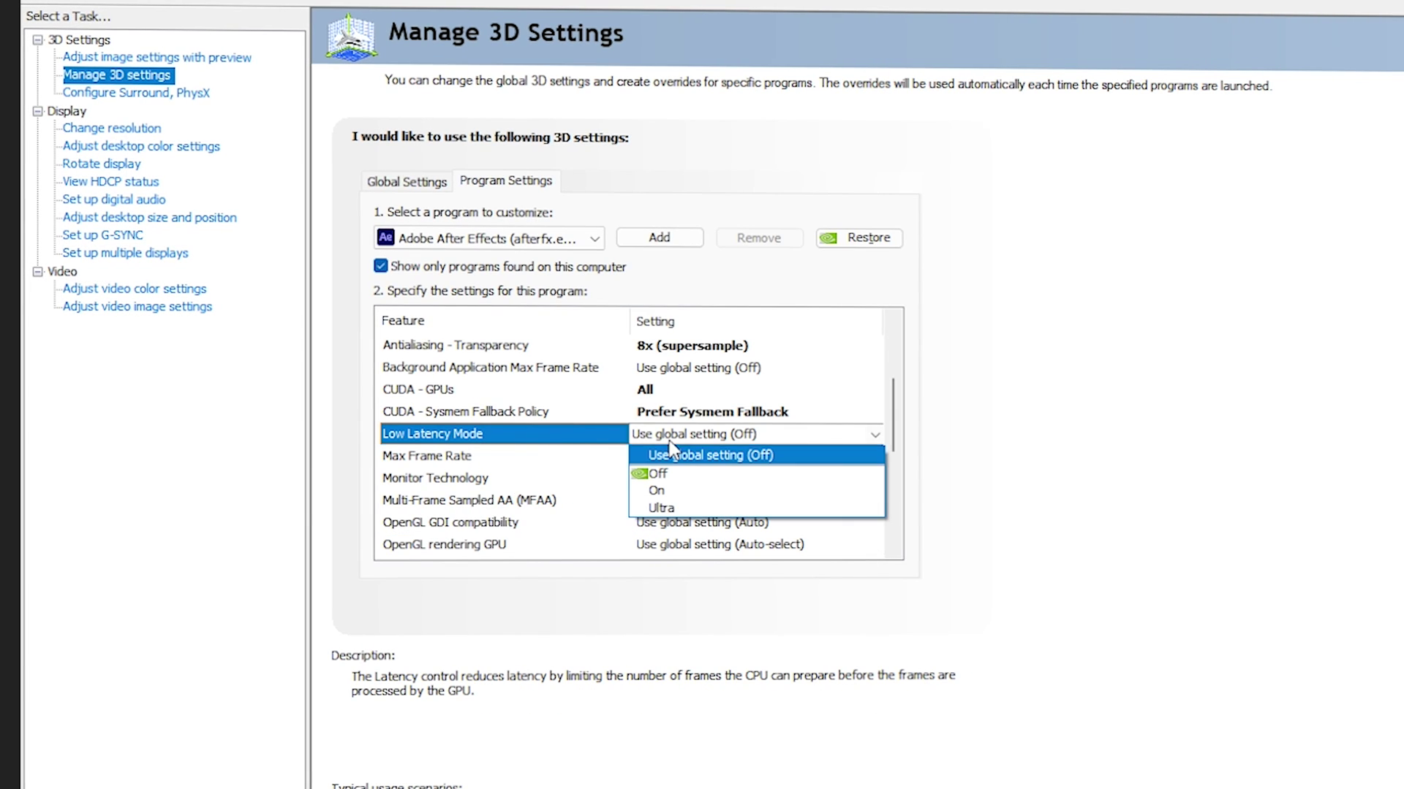
click(702, 473)
scroll(705, 468, down, 2)
- Turn on a Max Frame Rate cap of 1000 FPS
click(724, 434)
click(723, 433)
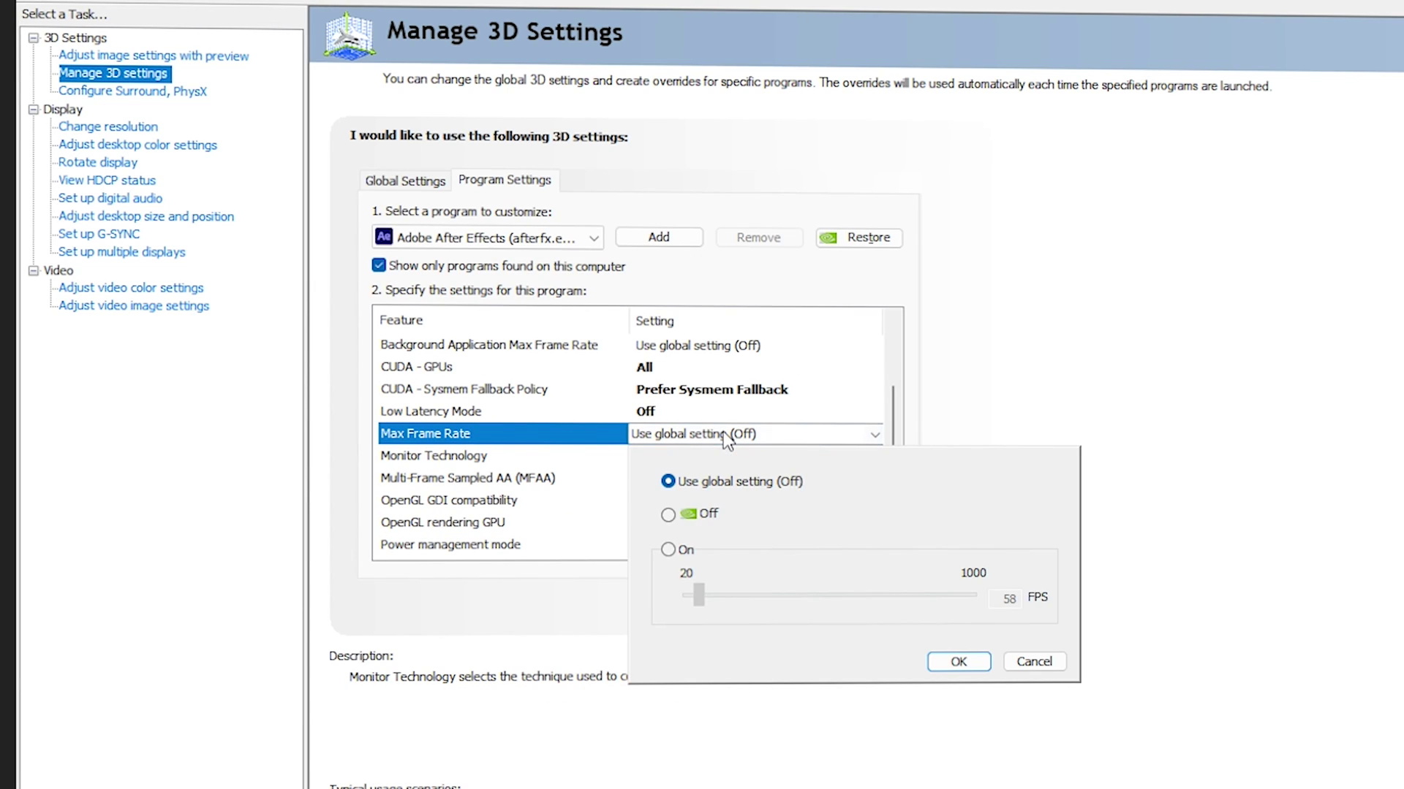
click(679, 554)
drag(700, 597, 1085, 605)
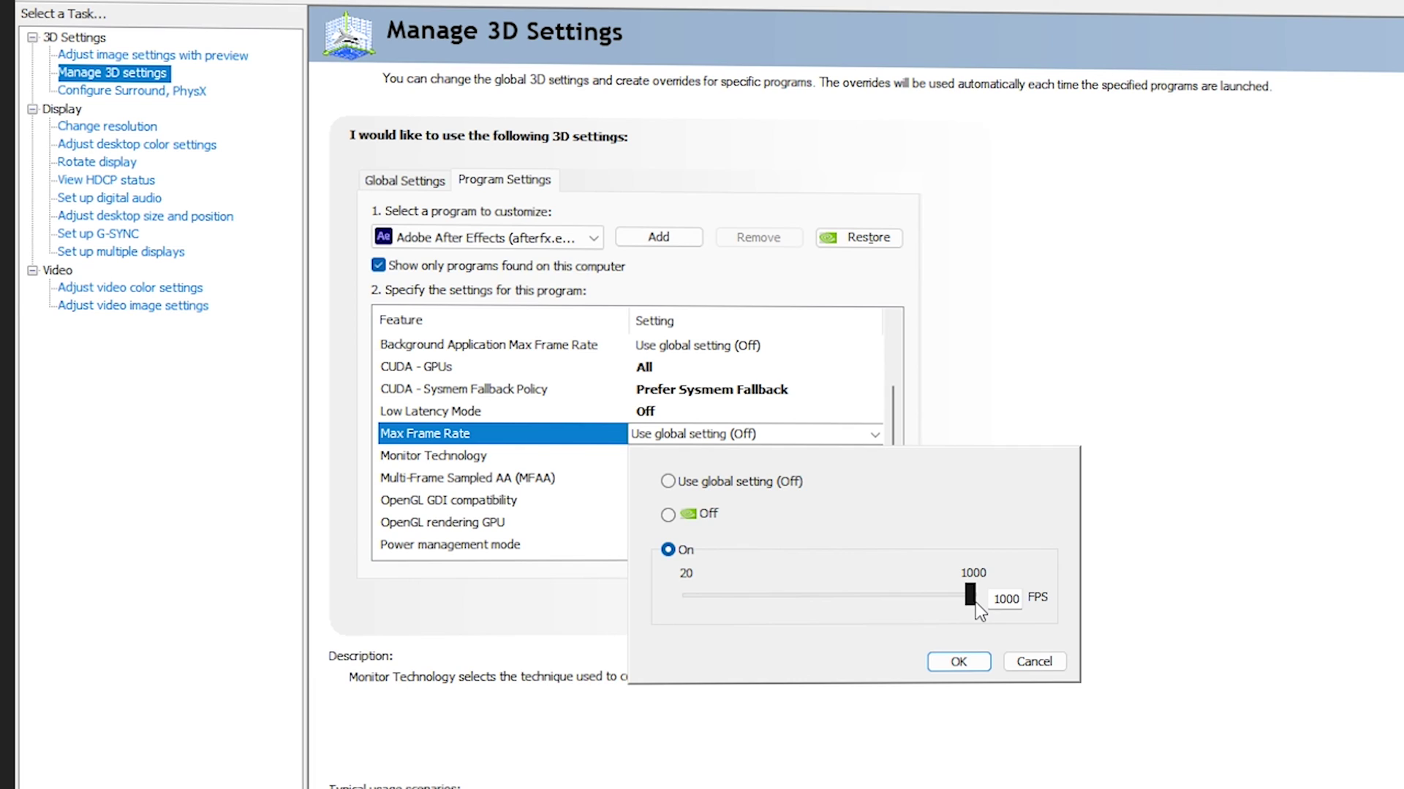
click(959, 665)
- Turn Multi-Frame Sampled AA (MFAA) On
click(487, 462)
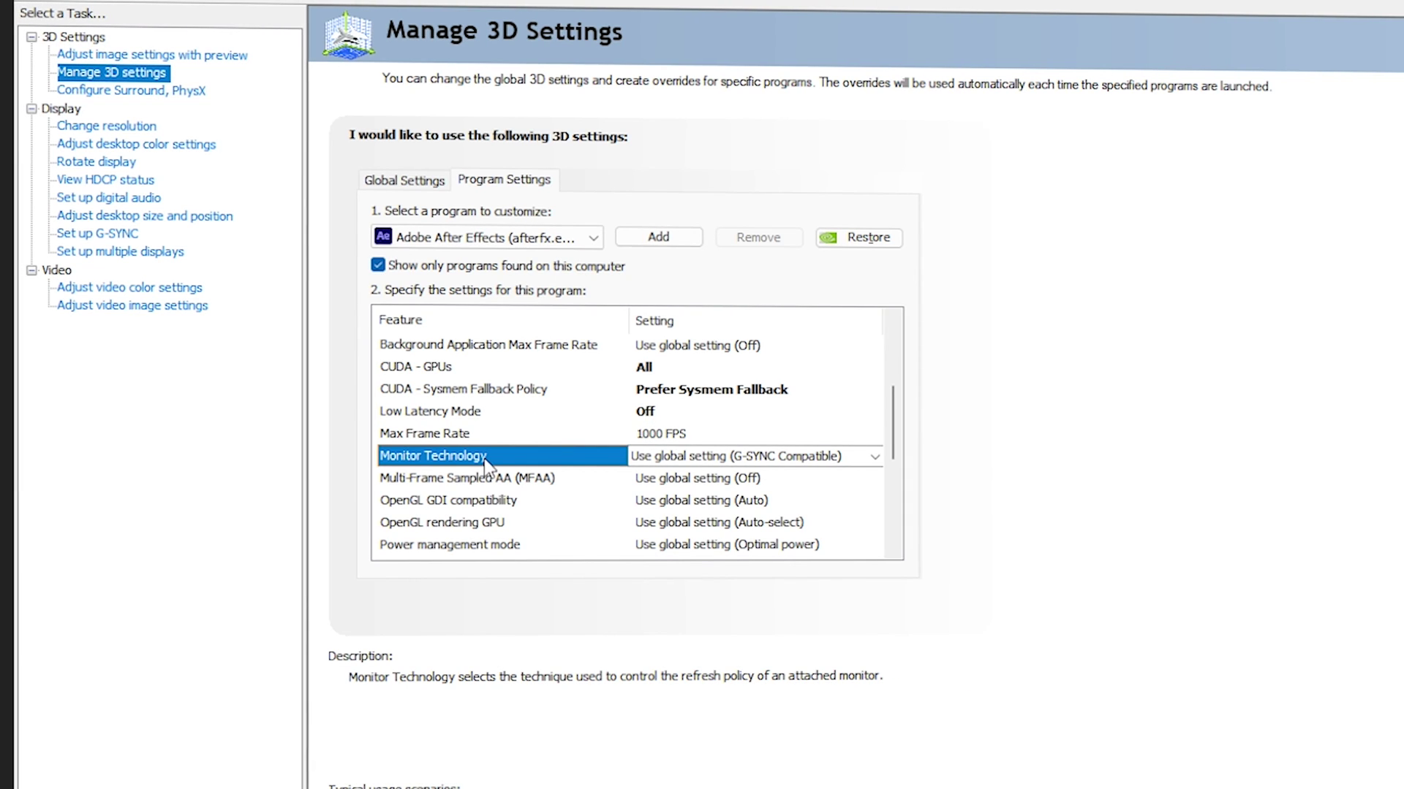
click(479, 480)
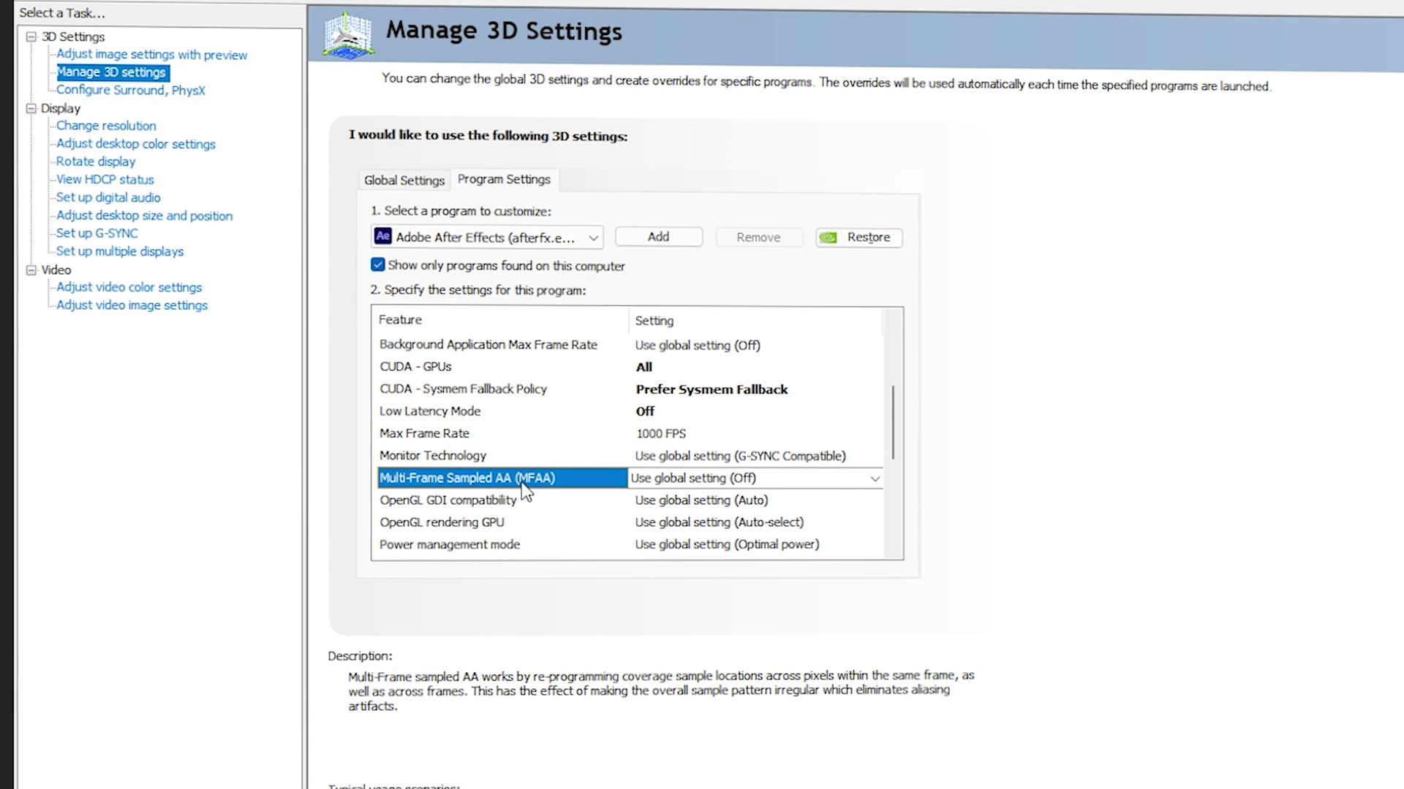
click(687, 479)
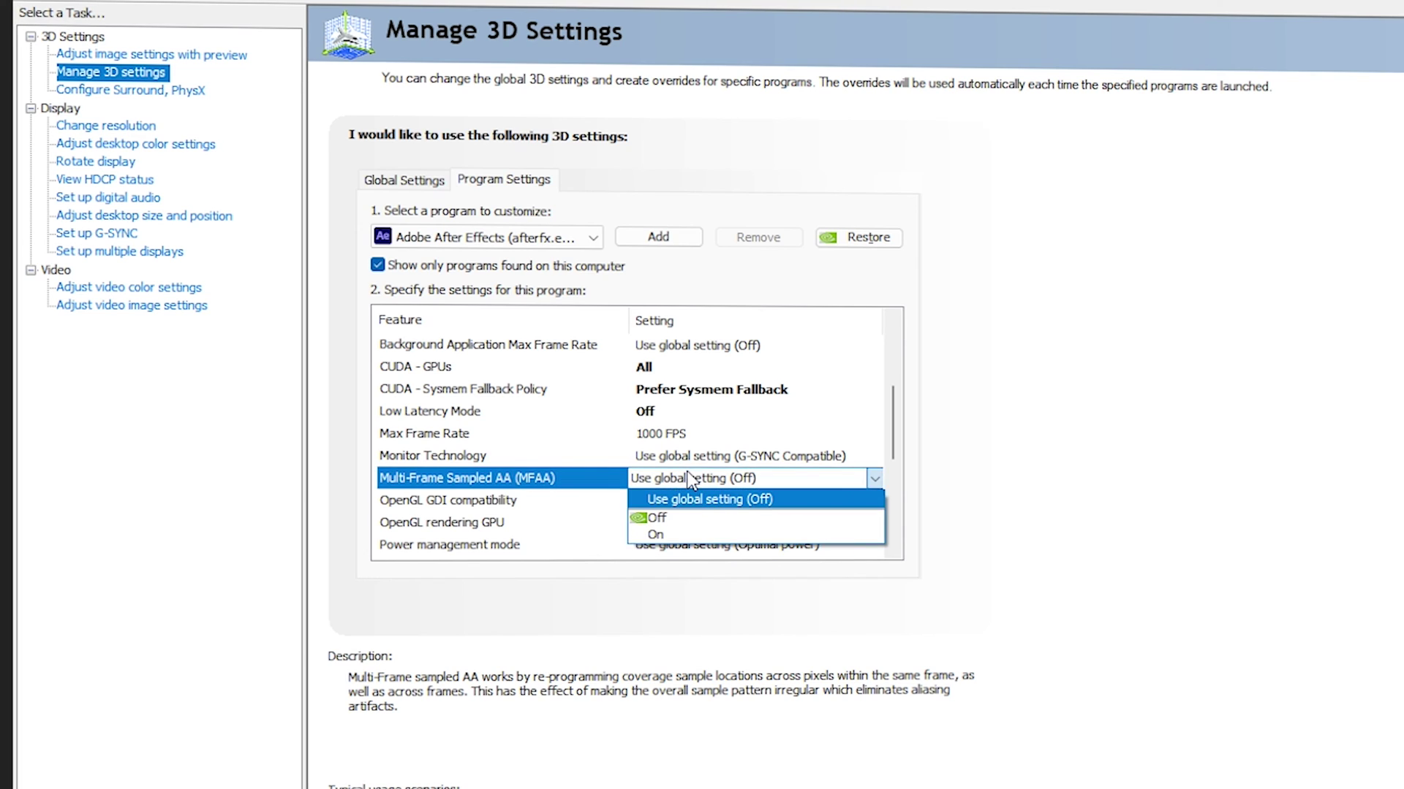
click(693, 534)
scroll(500, 475, down, 1)
click(500, 443)
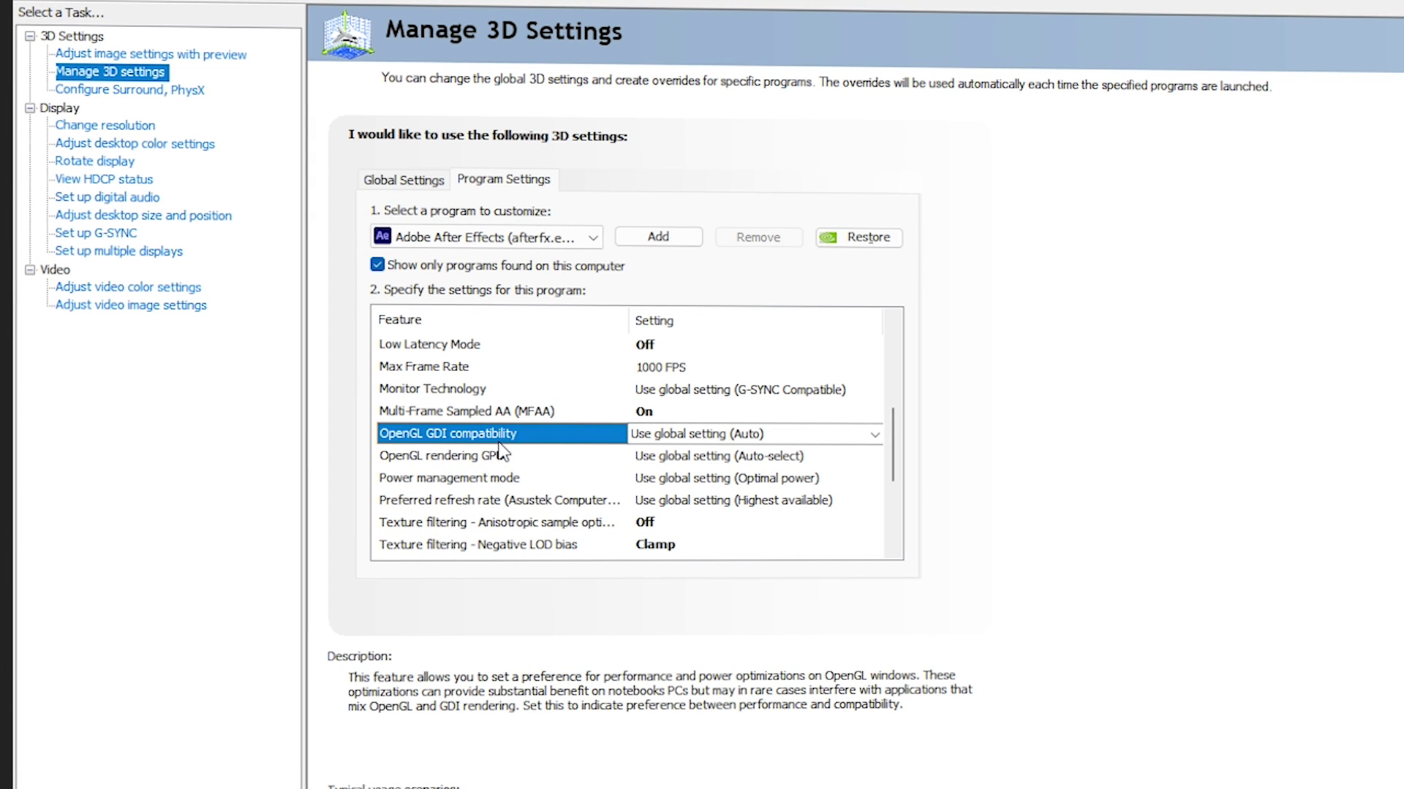
- Set OpenGL GDI compatibility to Prefer performance and OpenGL rendering GPU to the GeForce GTX 1660 Ti
click(650, 434)
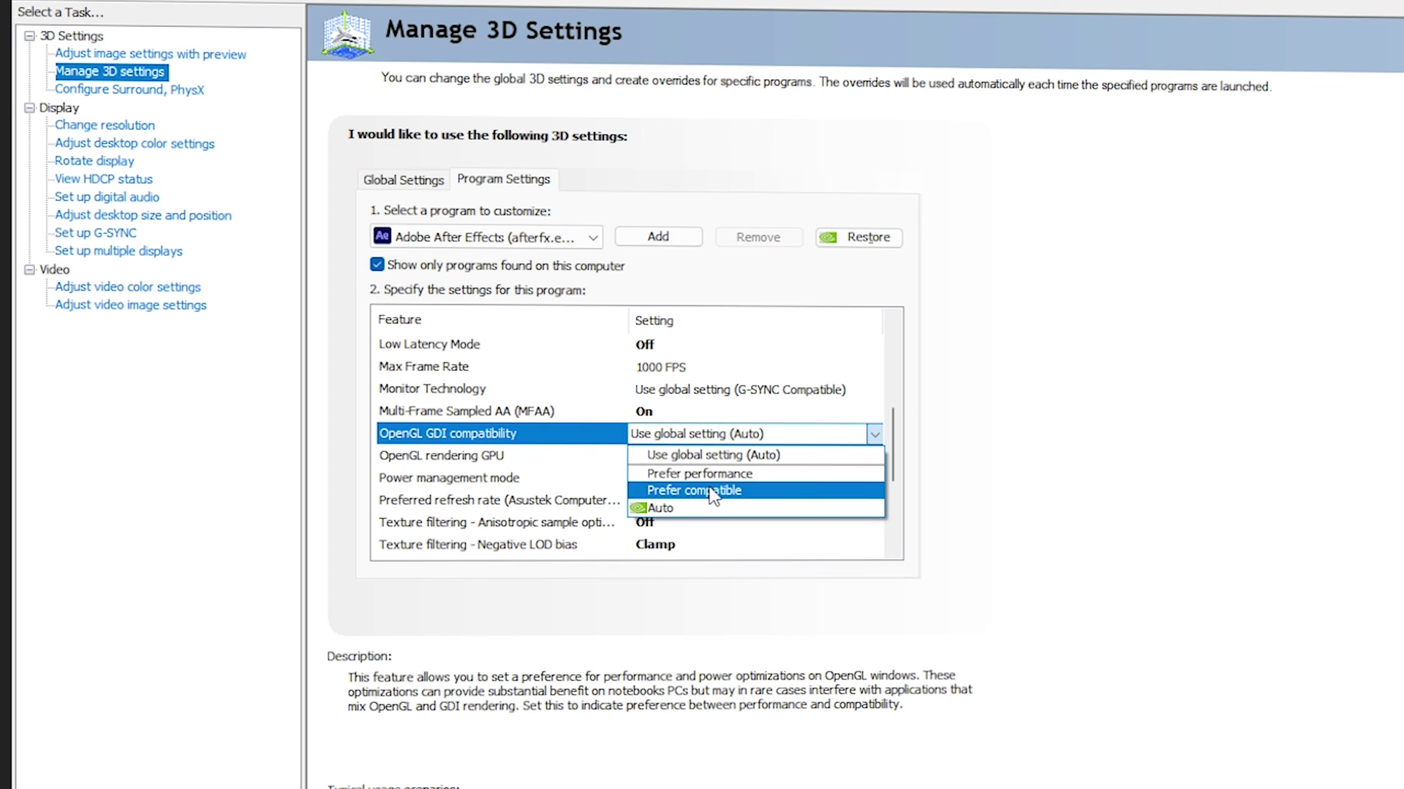
click(741, 480)
click(520, 501)
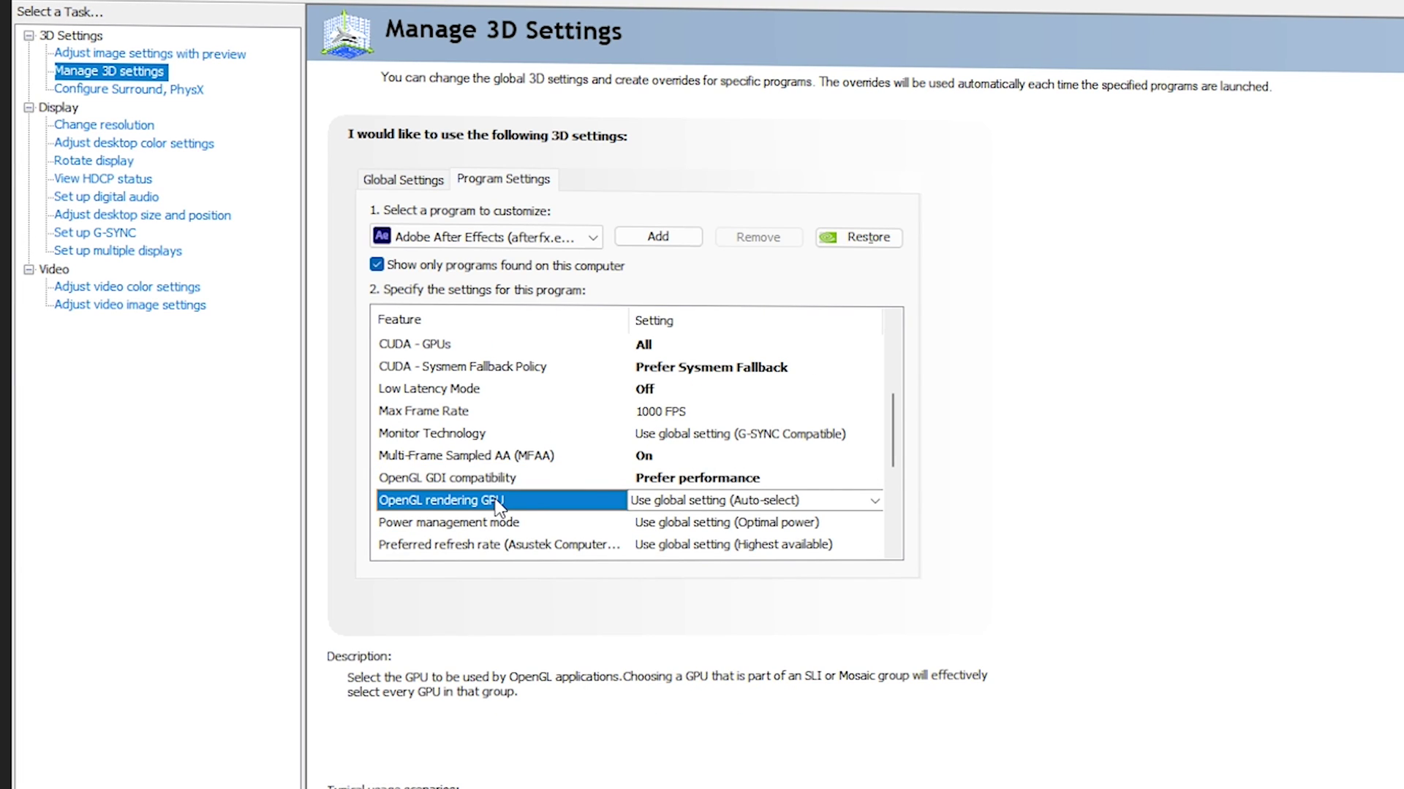
click(690, 505)
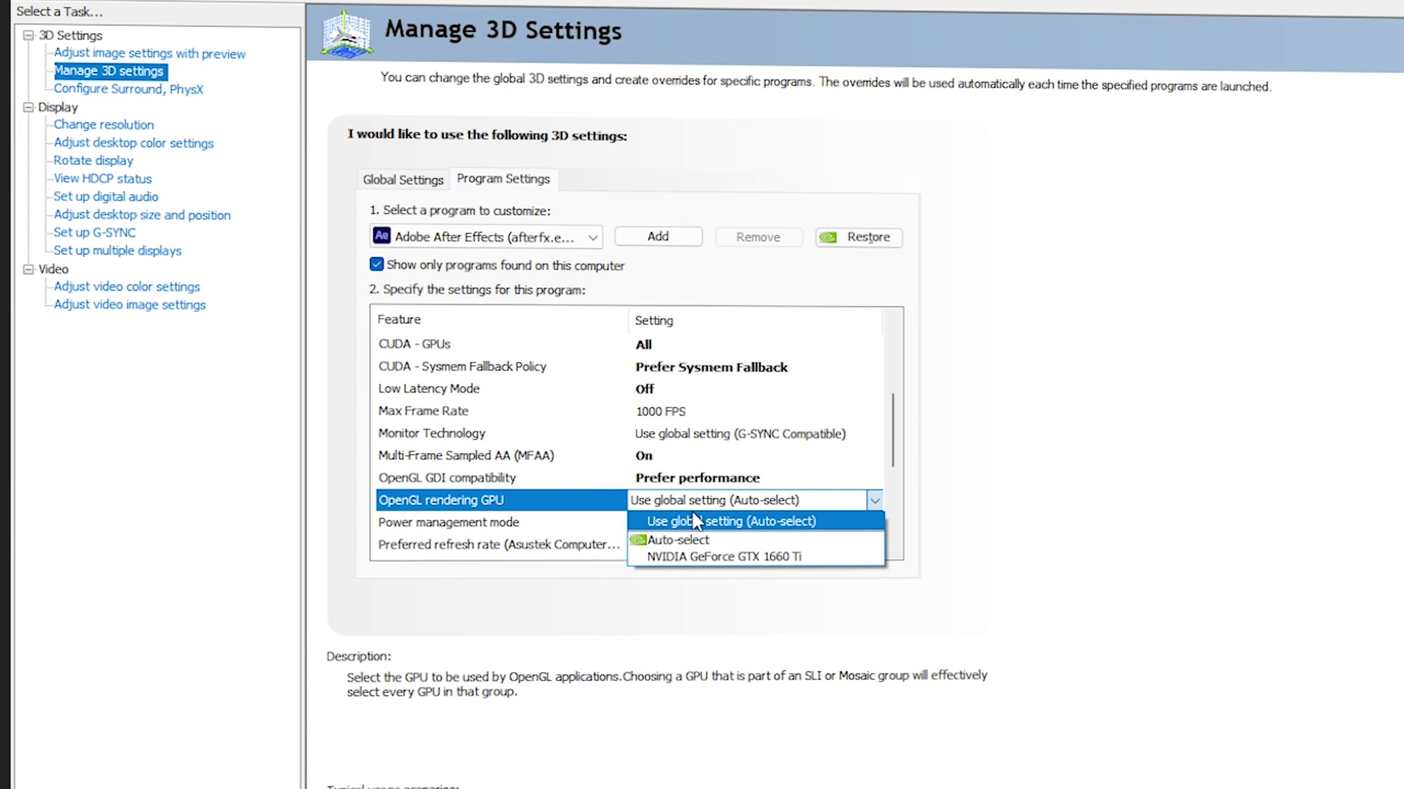
click(722, 558)
- Set power management to Prefer maximum performance and turn anisotropic sample optimization On
click(731, 433)
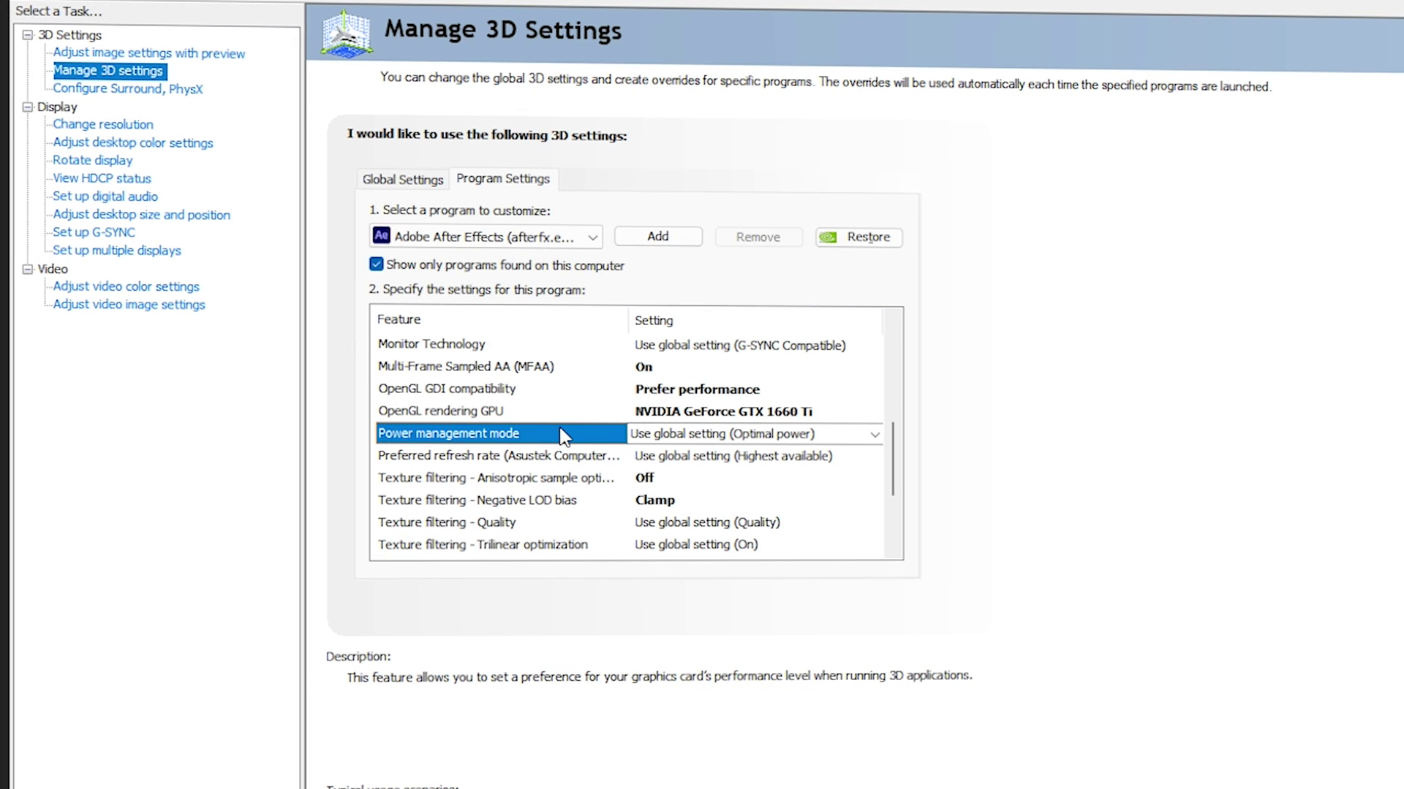
click(731, 434)
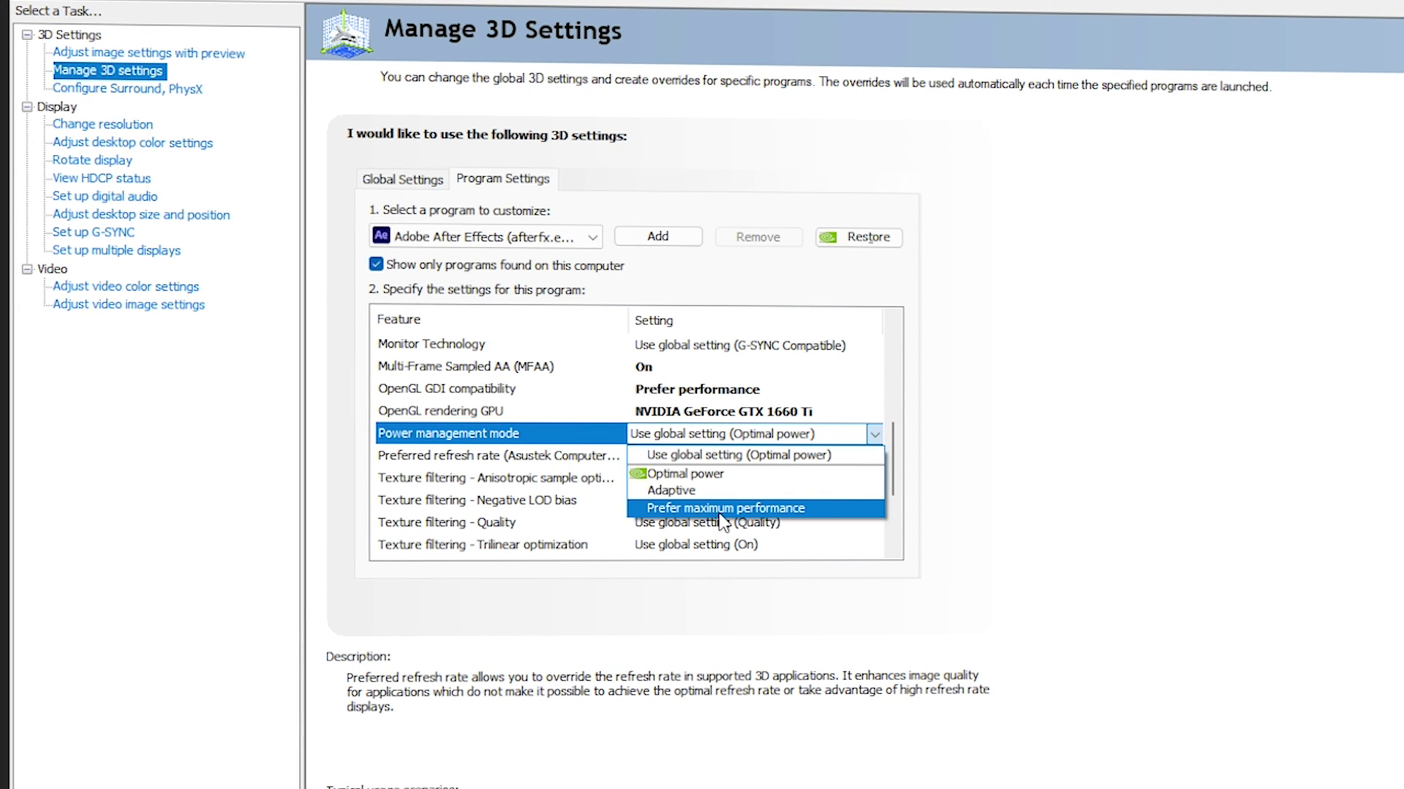
click(788, 510)
click(427, 454)
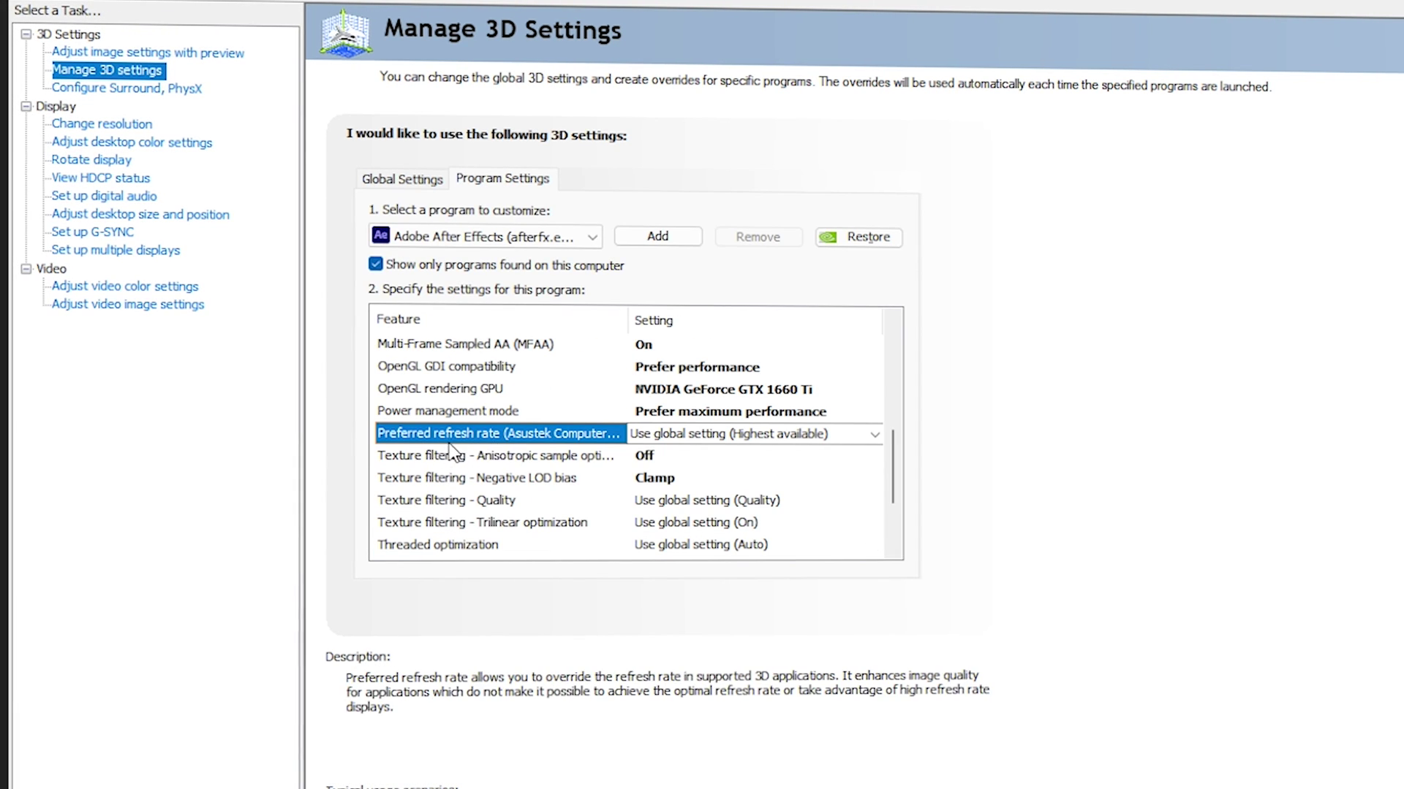
click(491, 456)
click(677, 459)
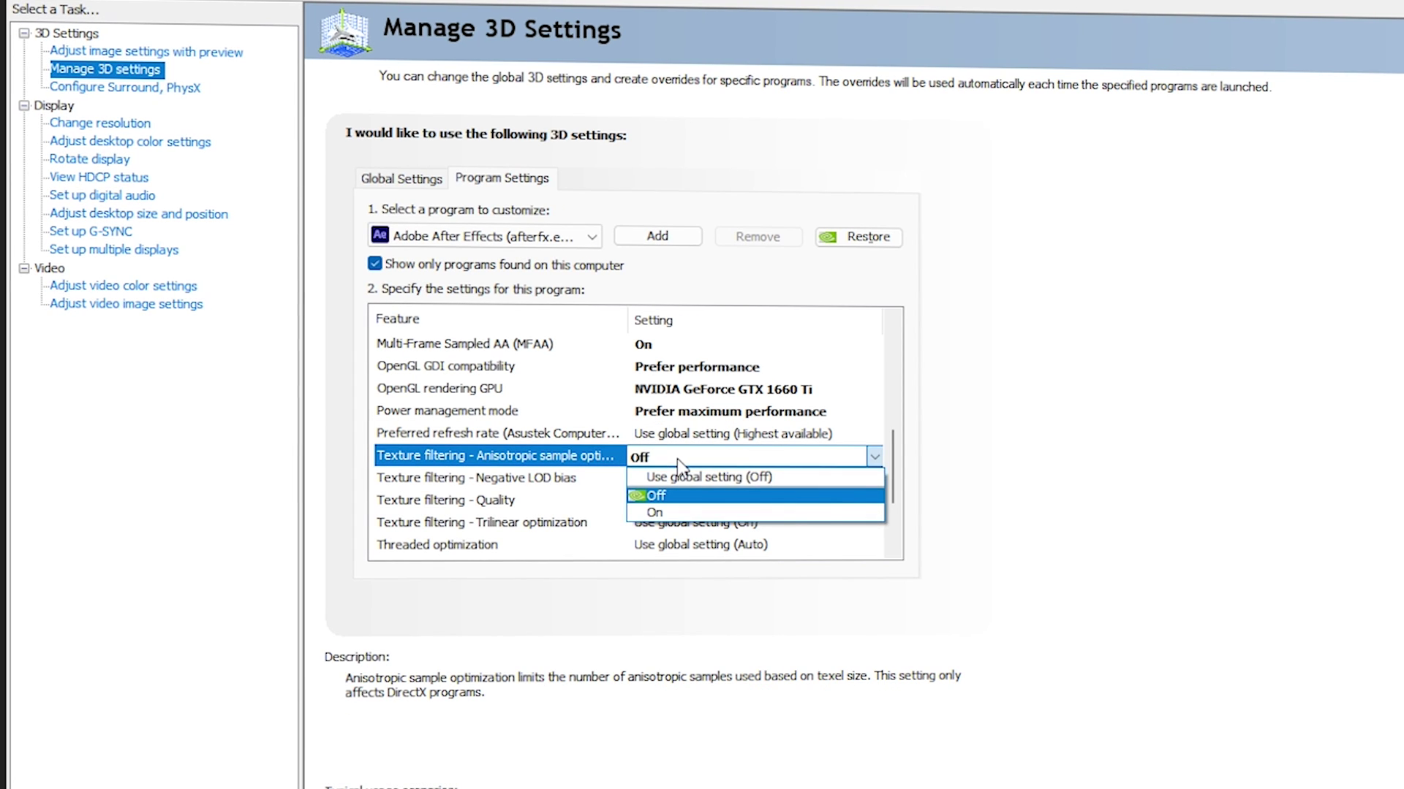
click(684, 512)
- Keep Negative LOD bias at Clamp and set texture filtering Quality to High performance
scroll(588, 488, down, 2)
click(438, 435)
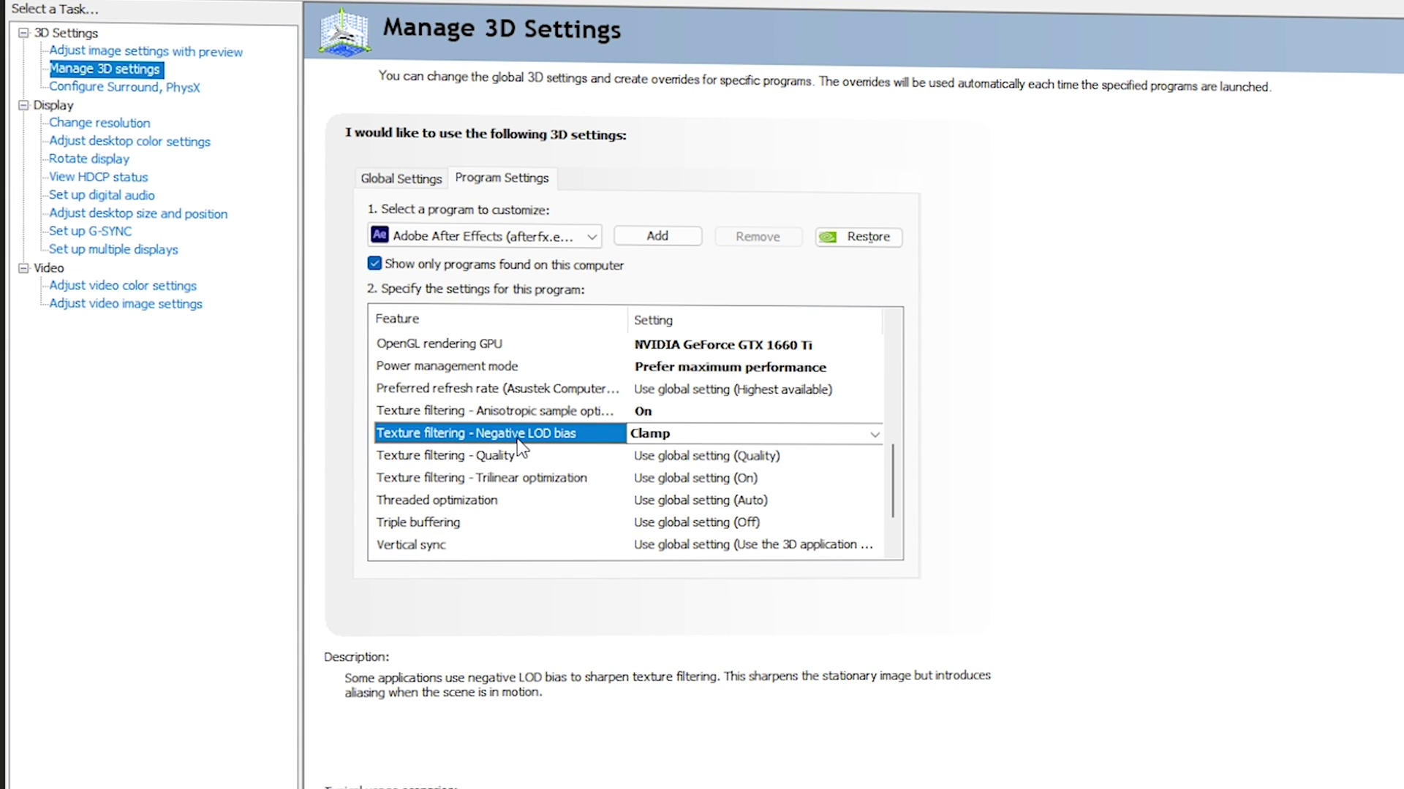
click(670, 435)
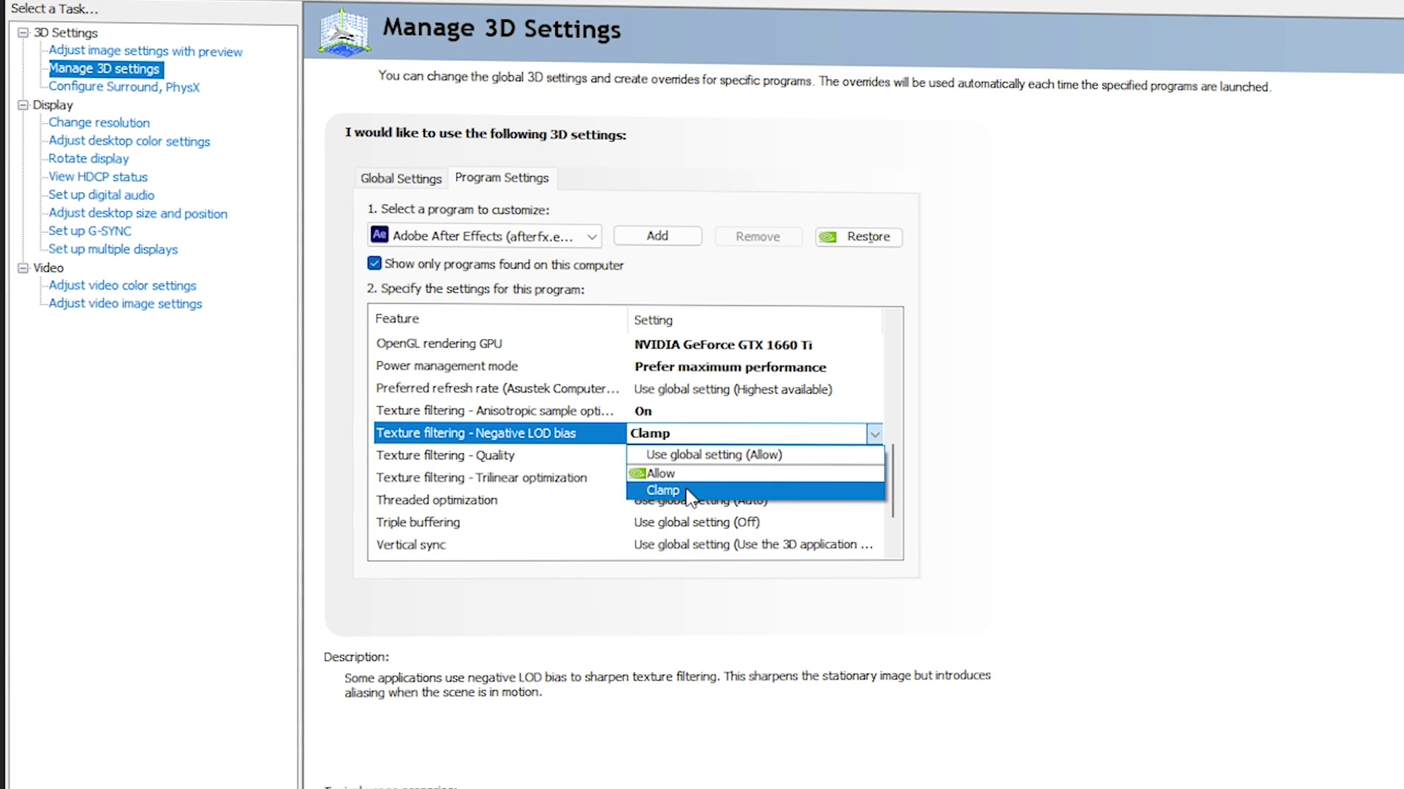
click(669, 492)
click(514, 455)
click(670, 457)
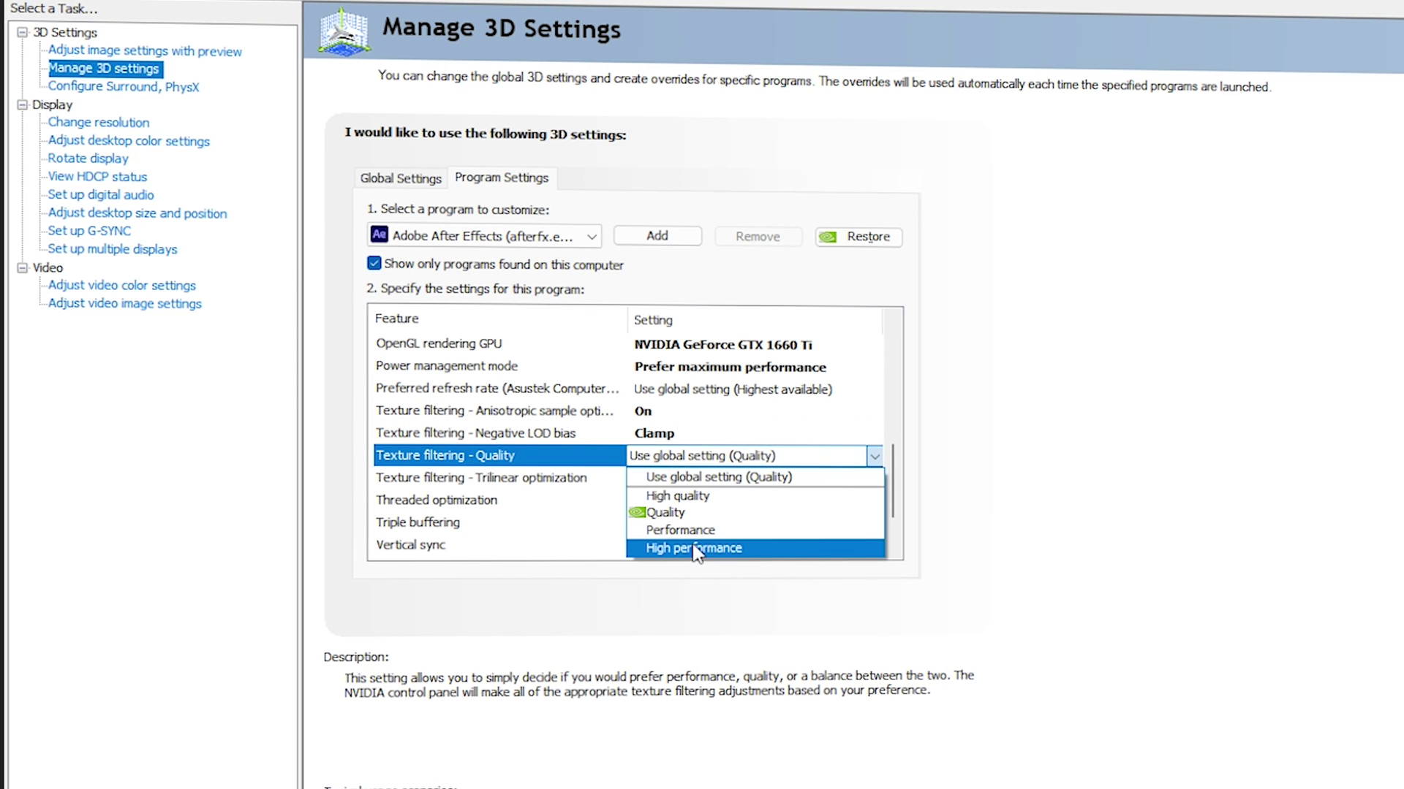
click(716, 548)
- Turn Trilinear optimization and Threaded optimization On, leaving Vertical sync unchanged
scroll(541, 451, down, 2)
click(541, 455)
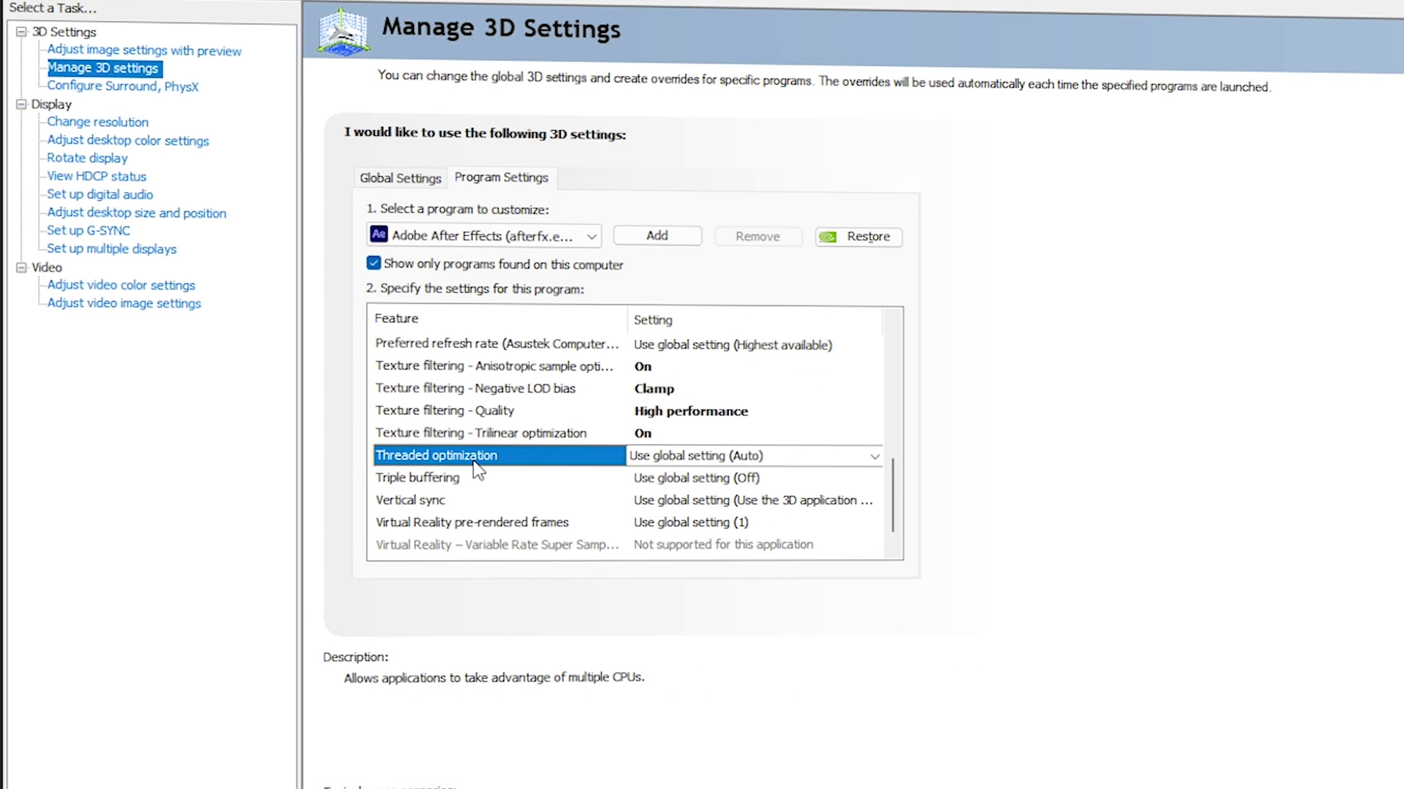
click(687, 456)
click(690, 533)
click(572, 460)
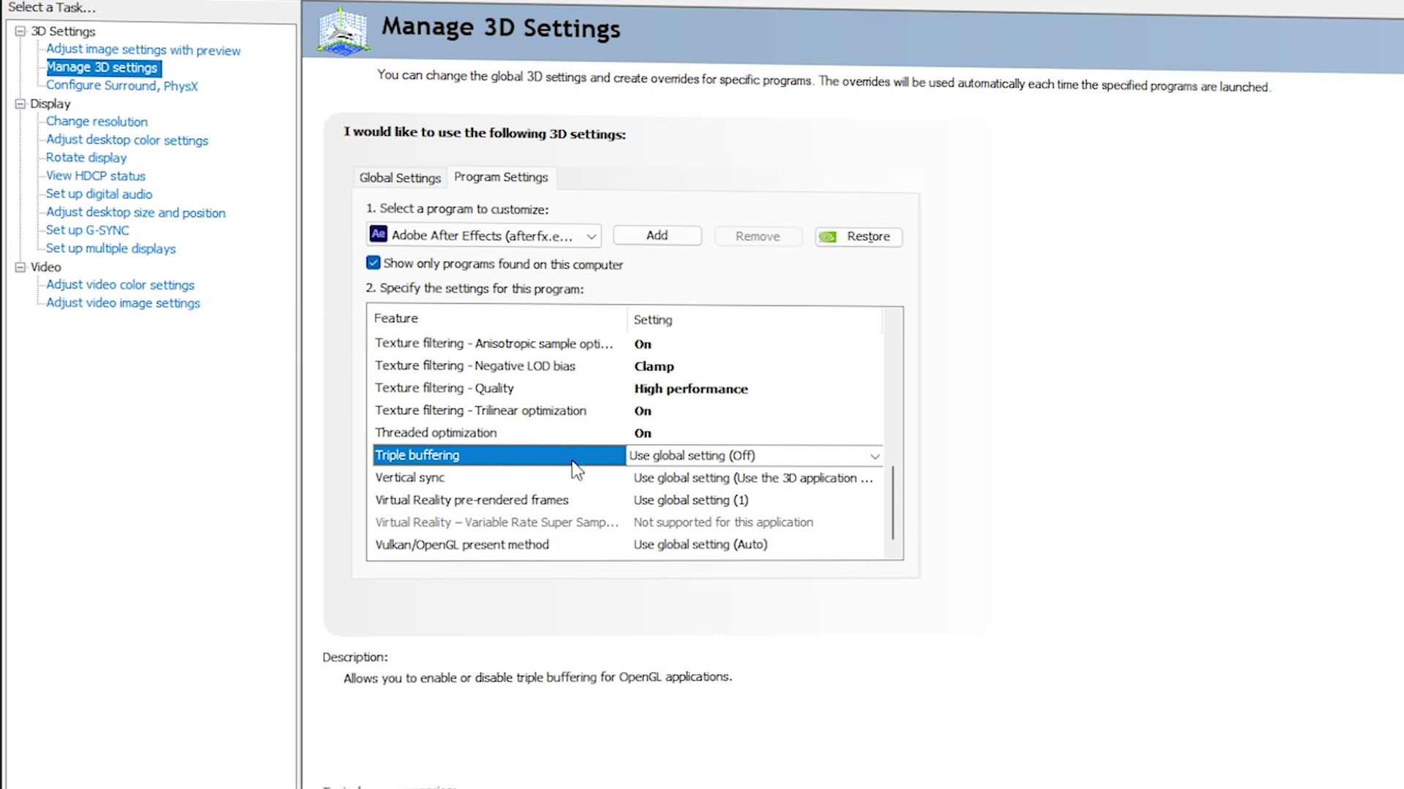
click(700, 478)
click(701, 455)
- Turn Triple buffering On and set Vulkan/OpenGL present method to Prefer layered on DXGI Swapchain
click(701, 455)
click(654, 513)
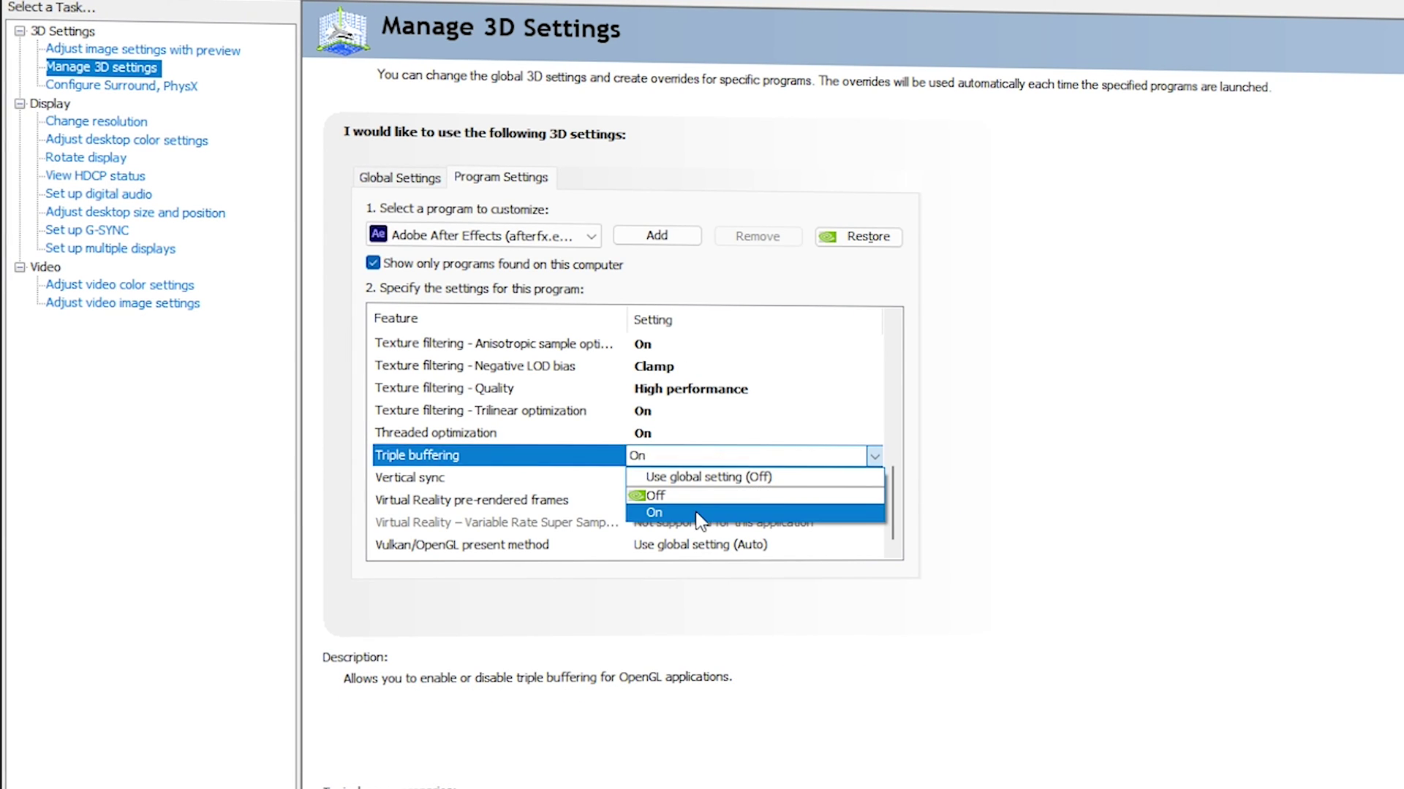
click(446, 478)
click(463, 503)
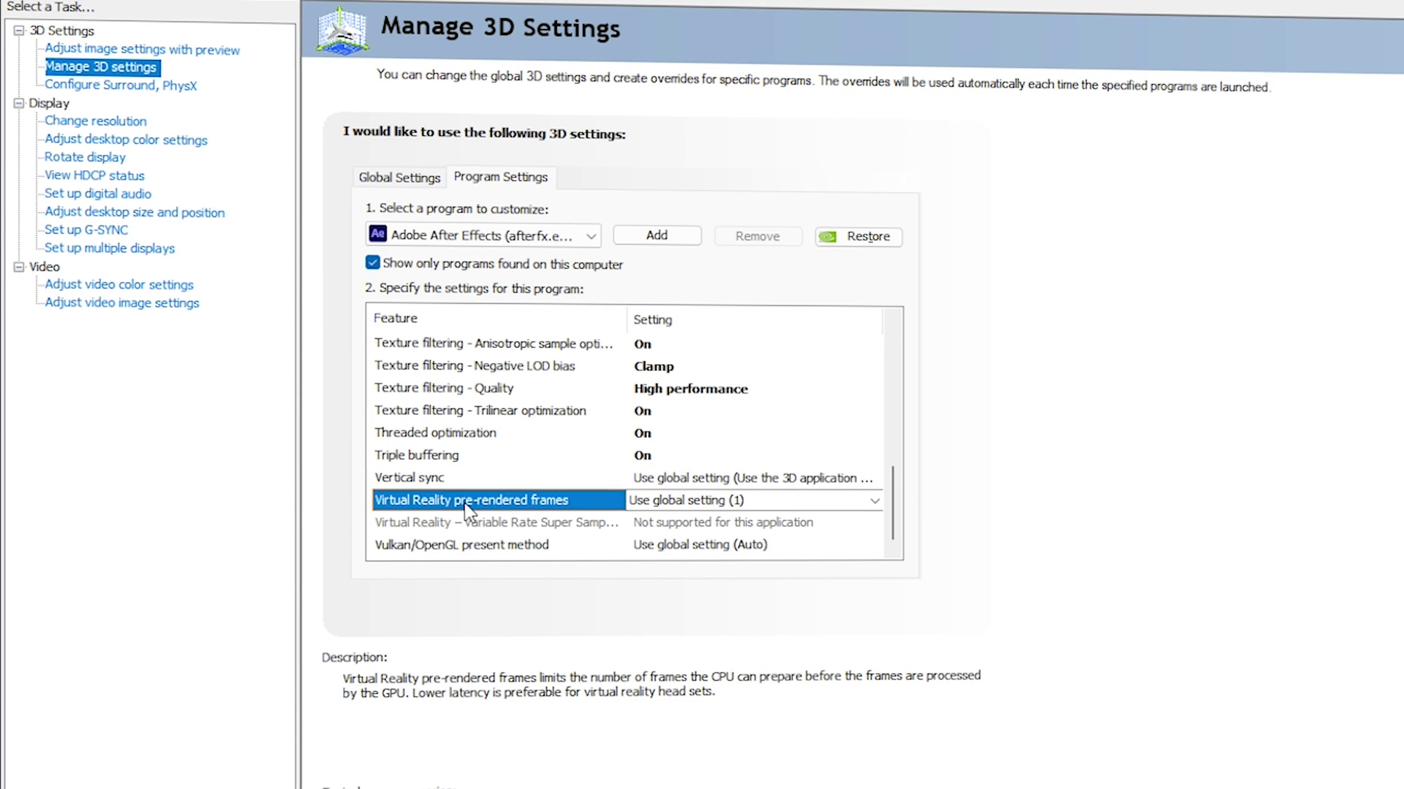
click(452, 548)
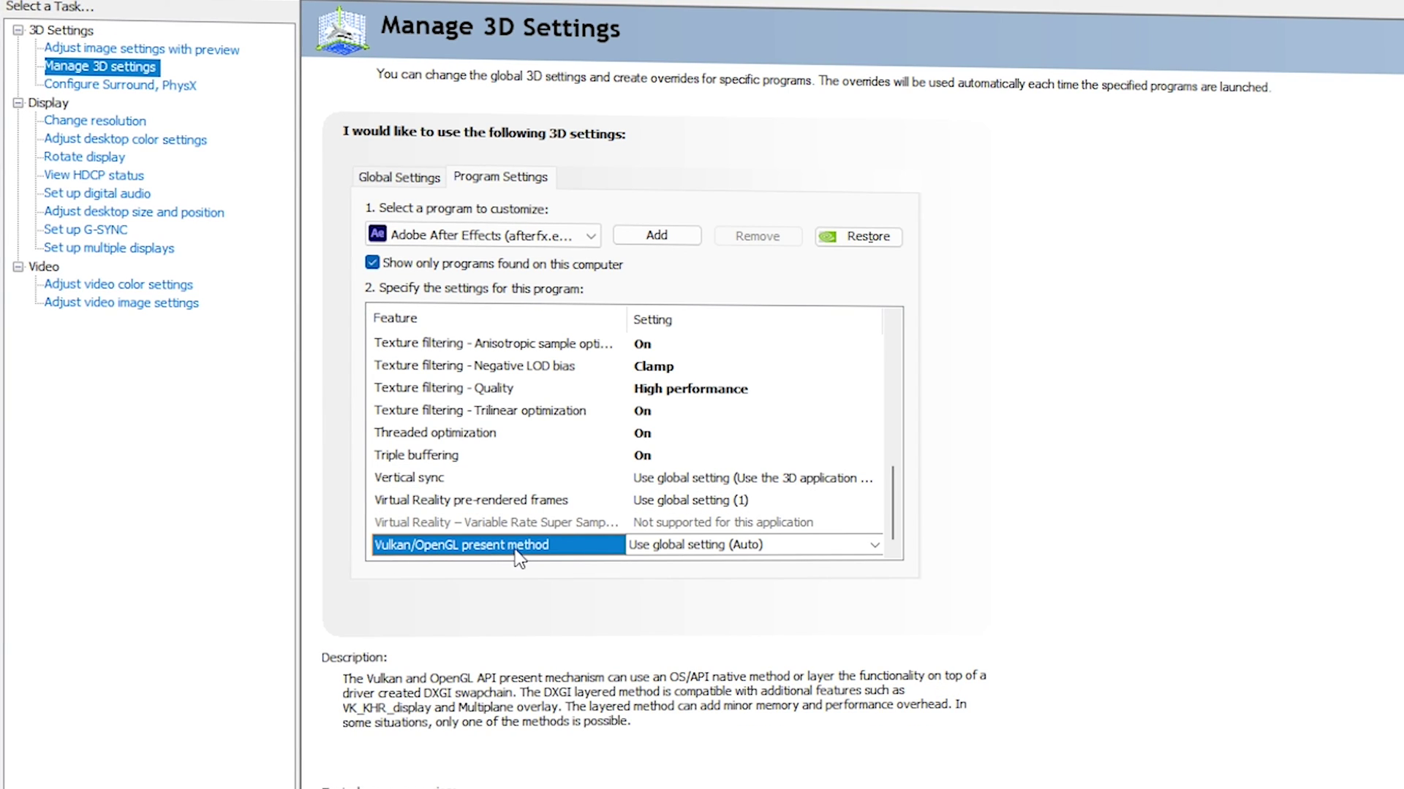
click(677, 549)
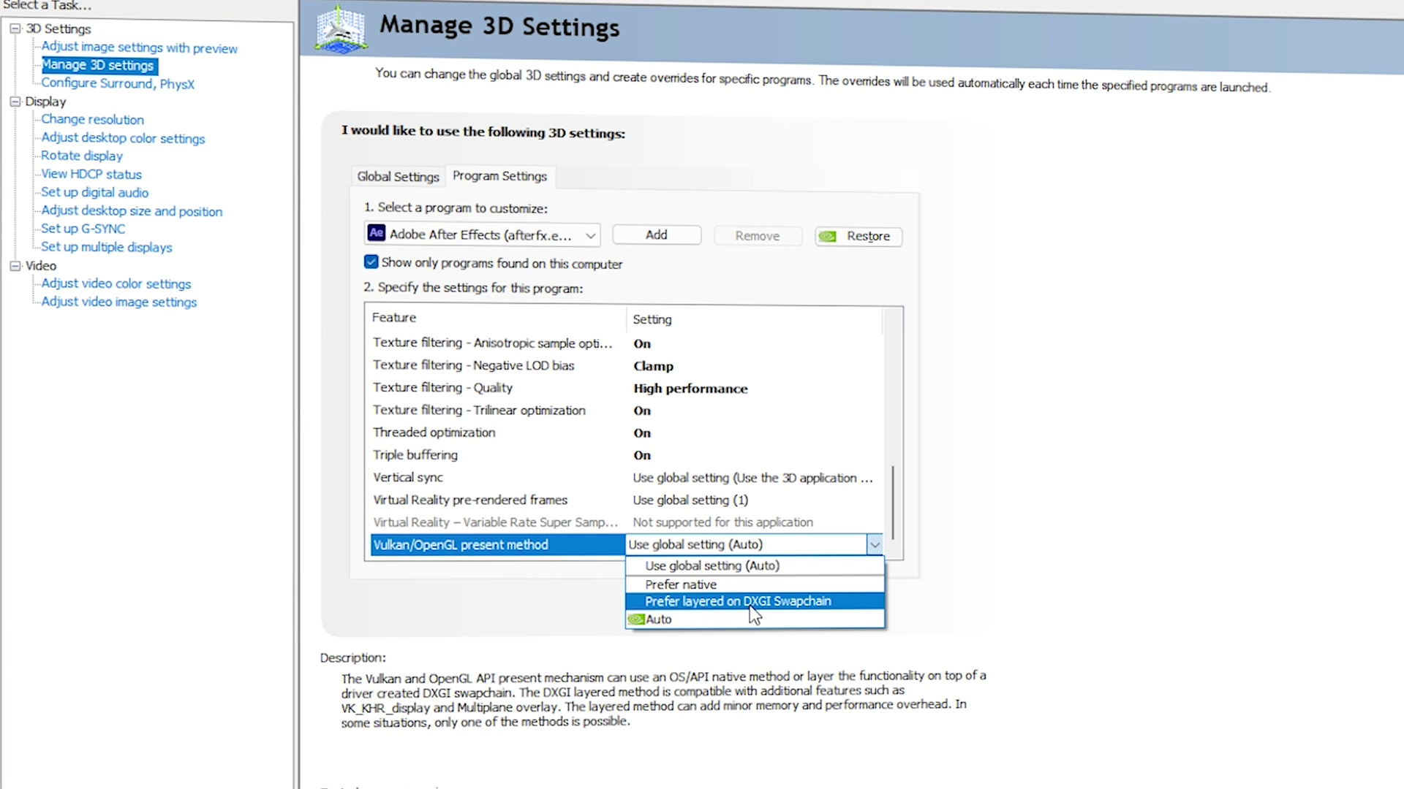
click(784, 603)
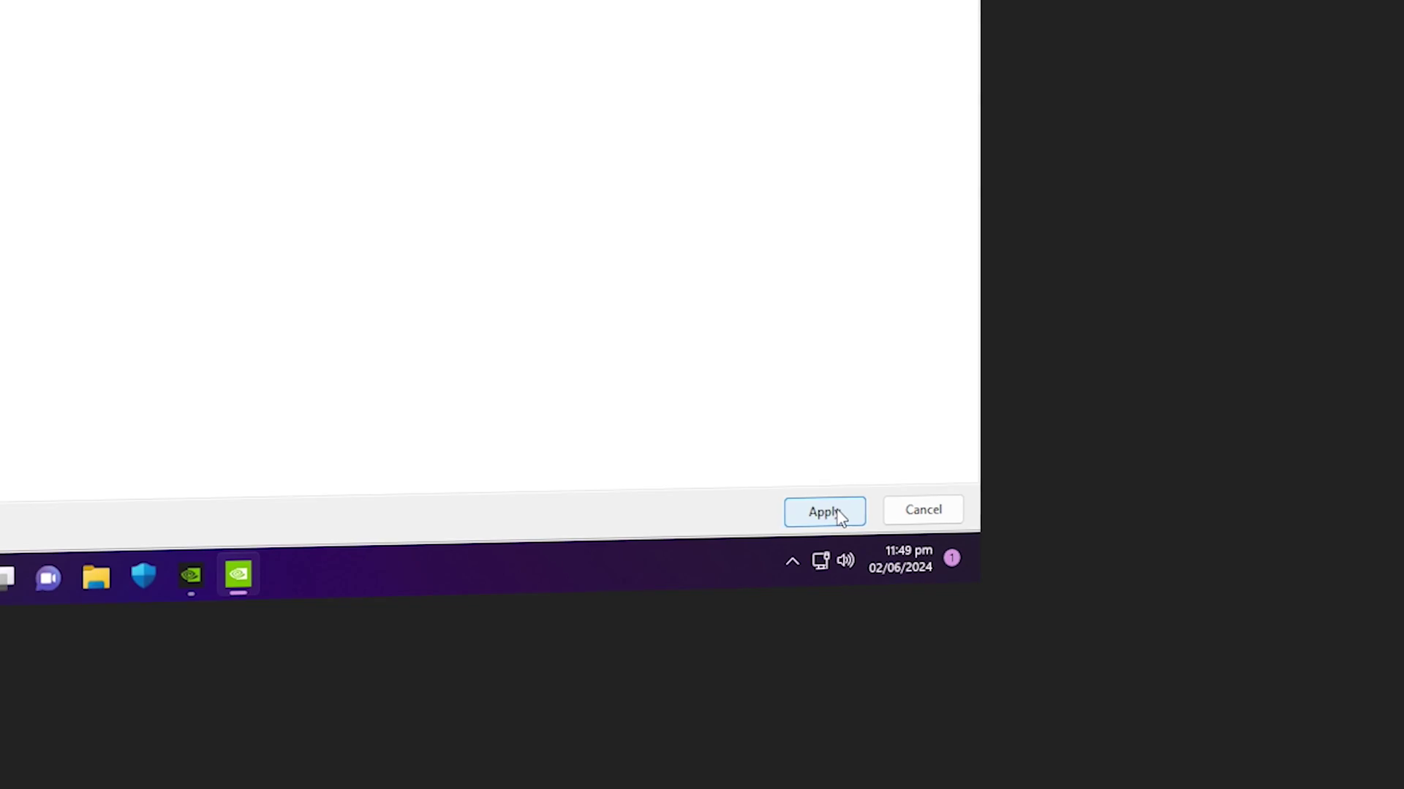
- Apply the changed After Effects profile settings
click(839, 514)
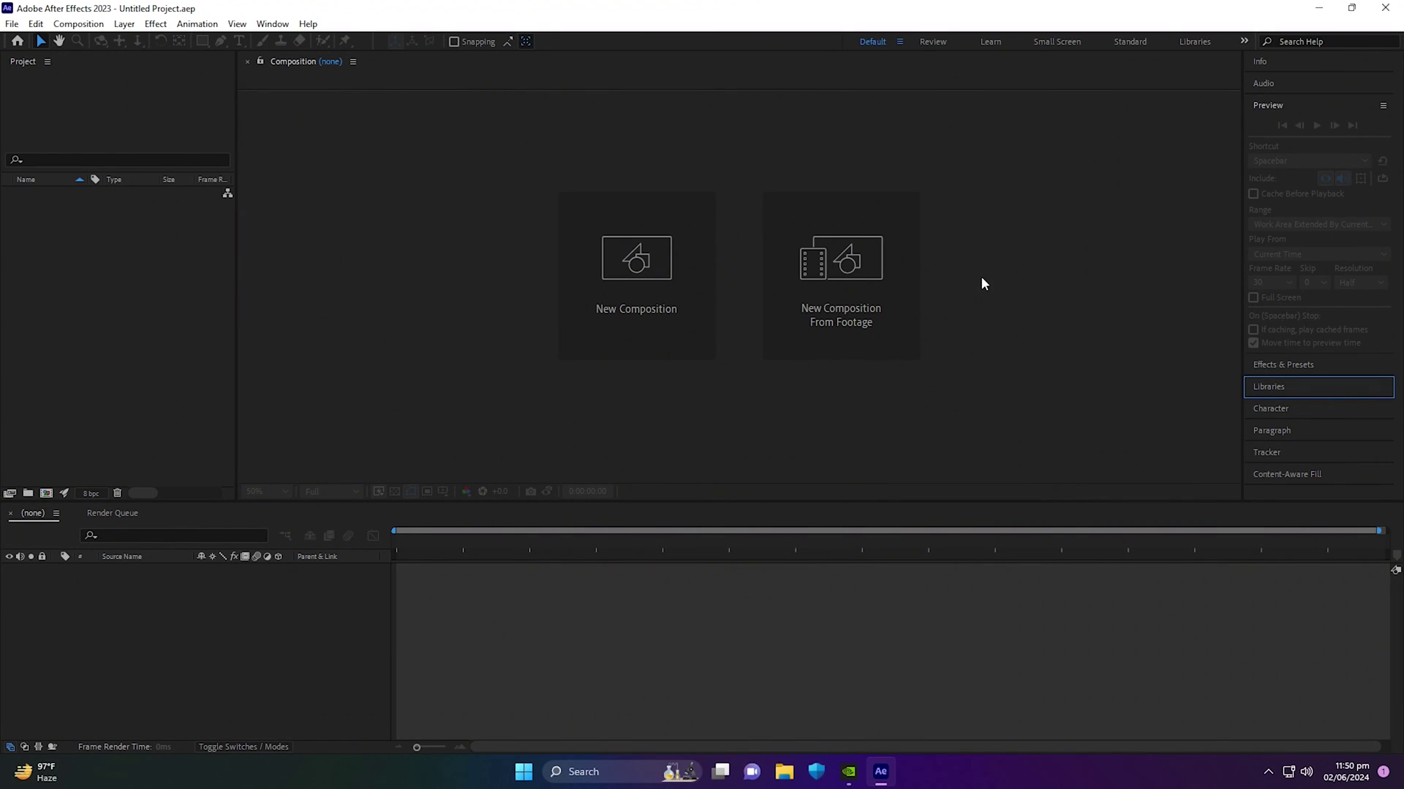
- Create Comp 1 with the default HD 1920x1080, 29.97 fps, 30-second preset
click(649, 276)
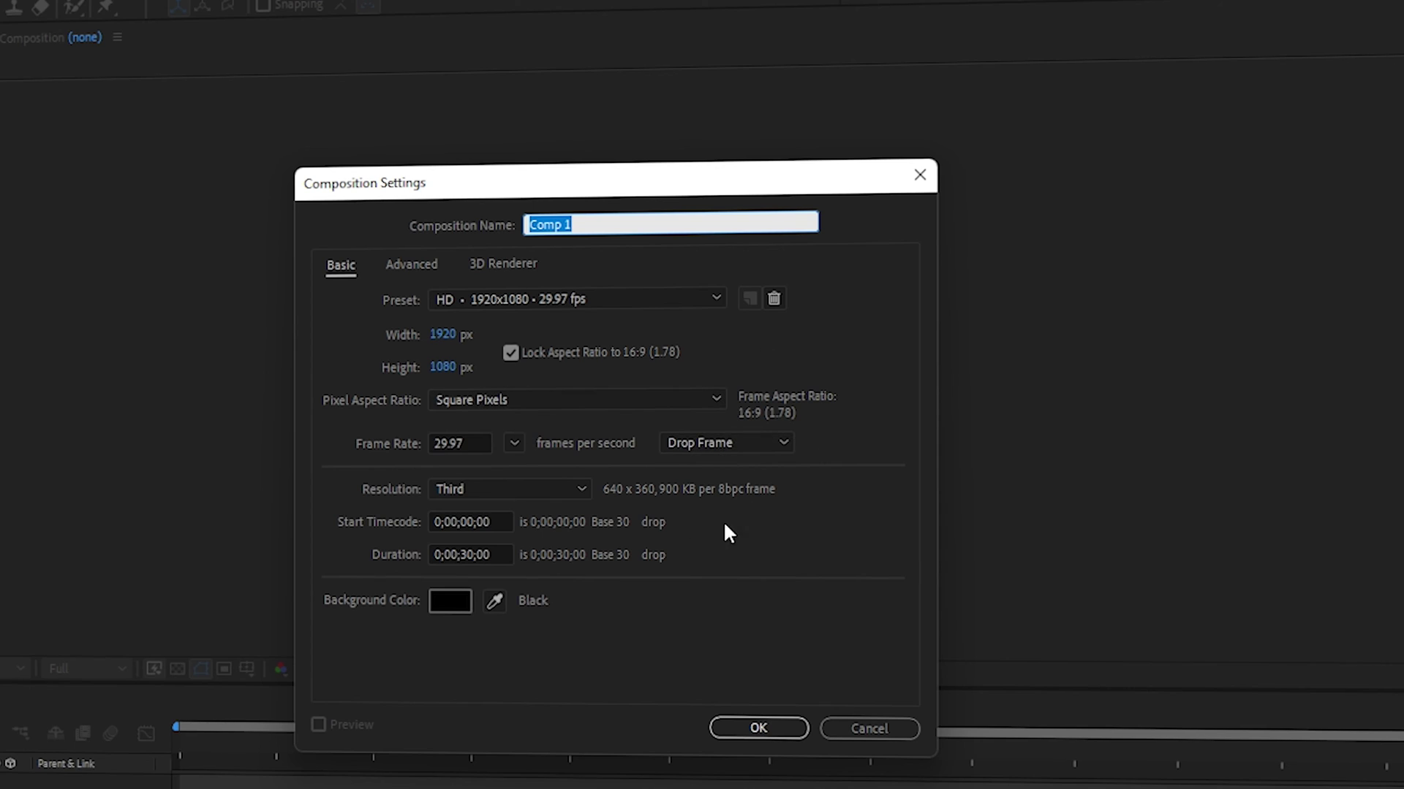
click(760, 730)
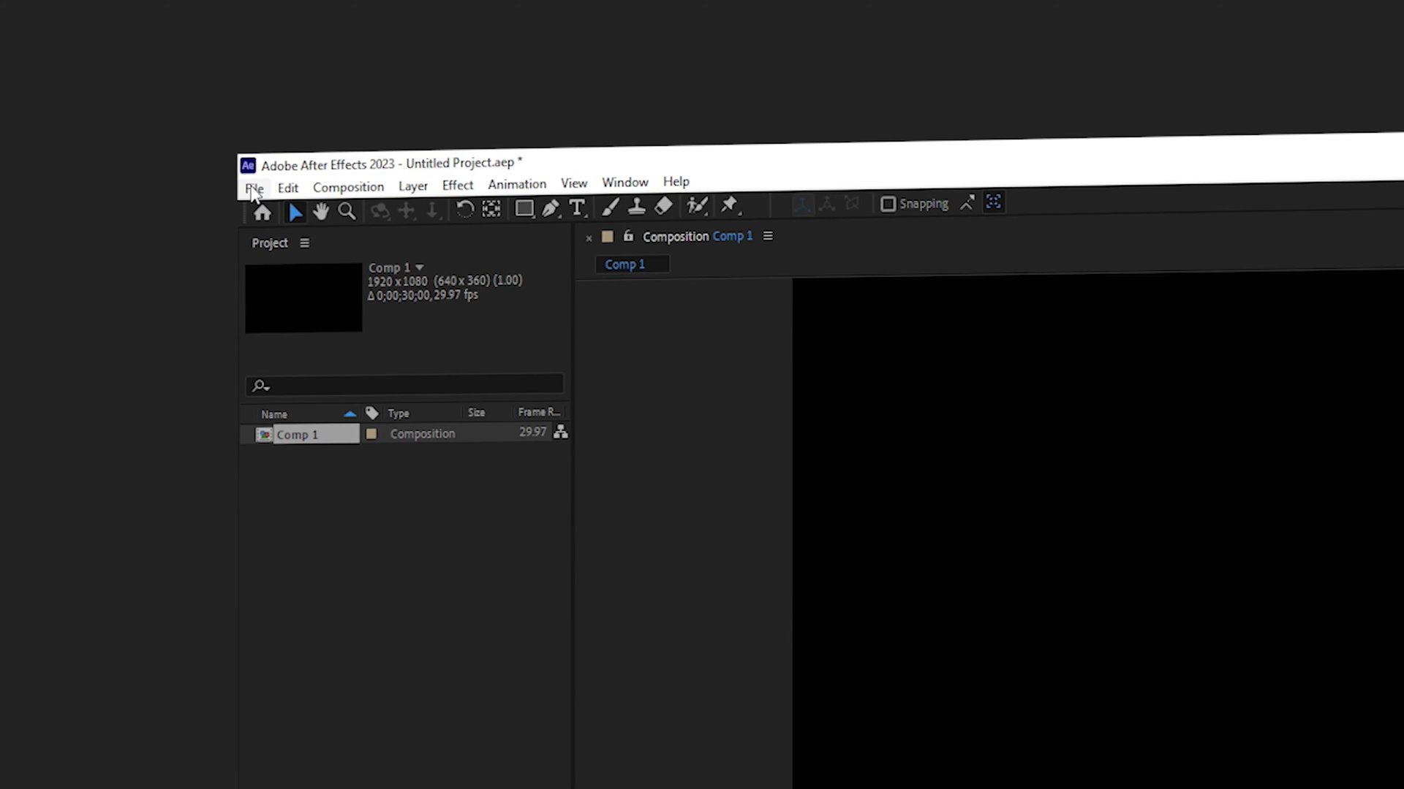
click(253, 191)
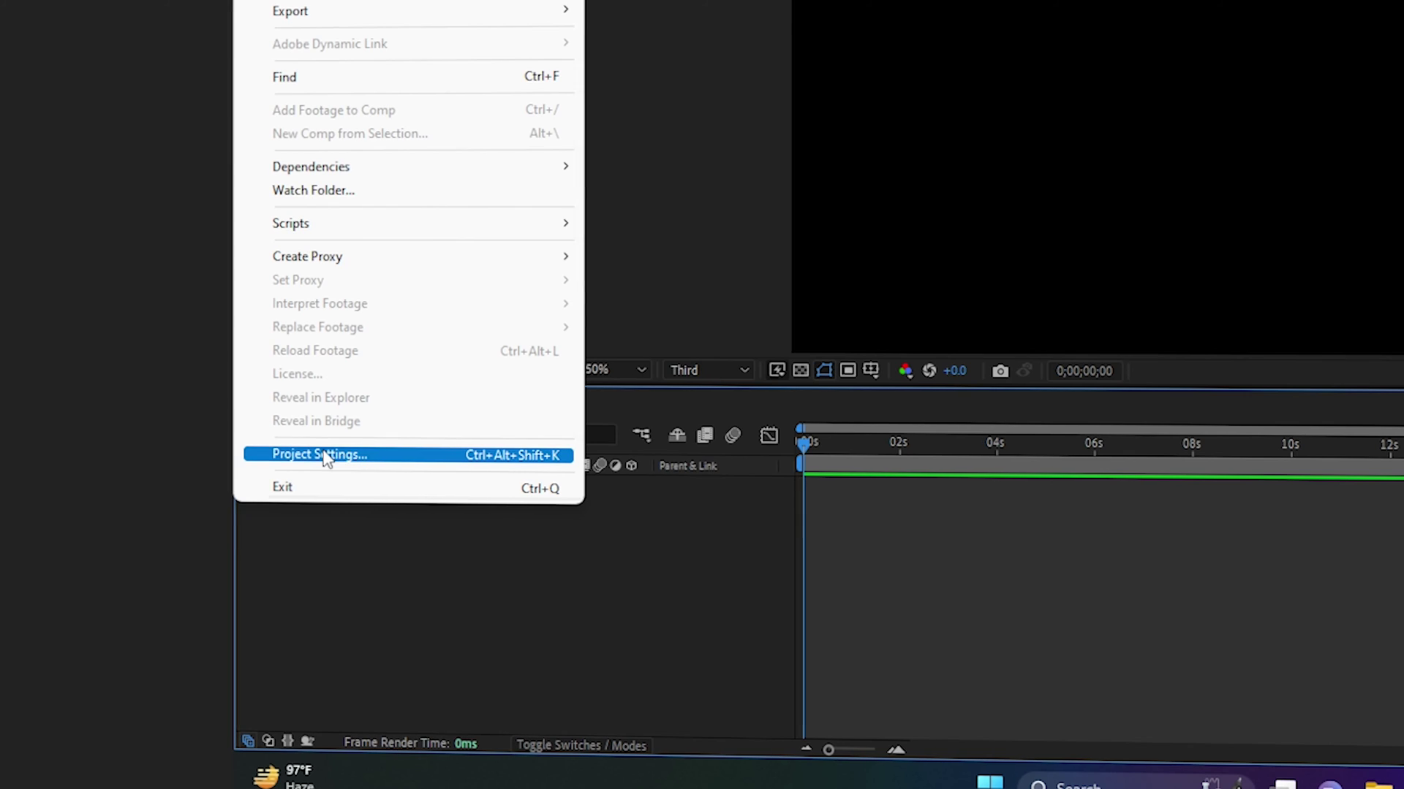
- Confirm Mercury GPU Acceleration (CUDA) as the renderer in Project Settings and close it
click(337, 456)
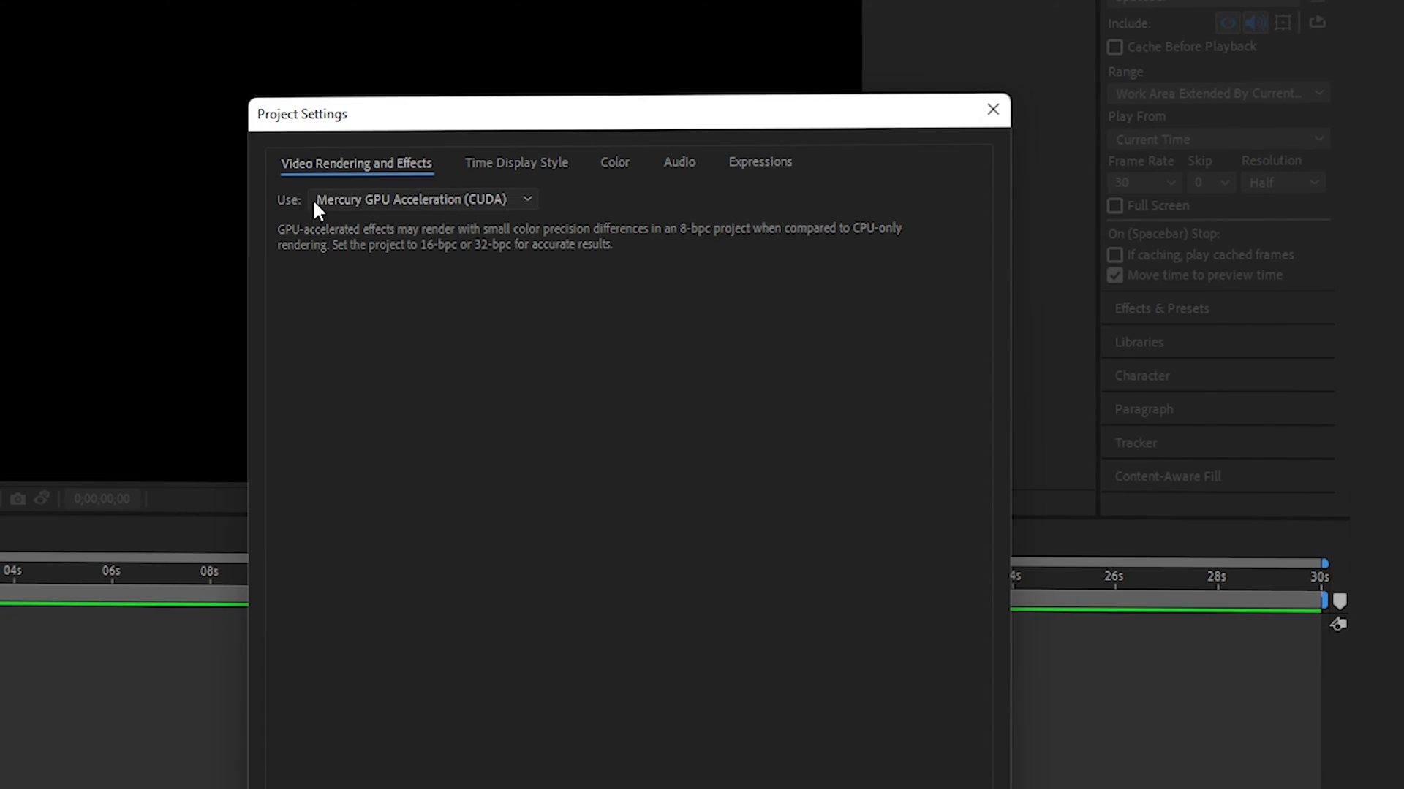
click(399, 199)
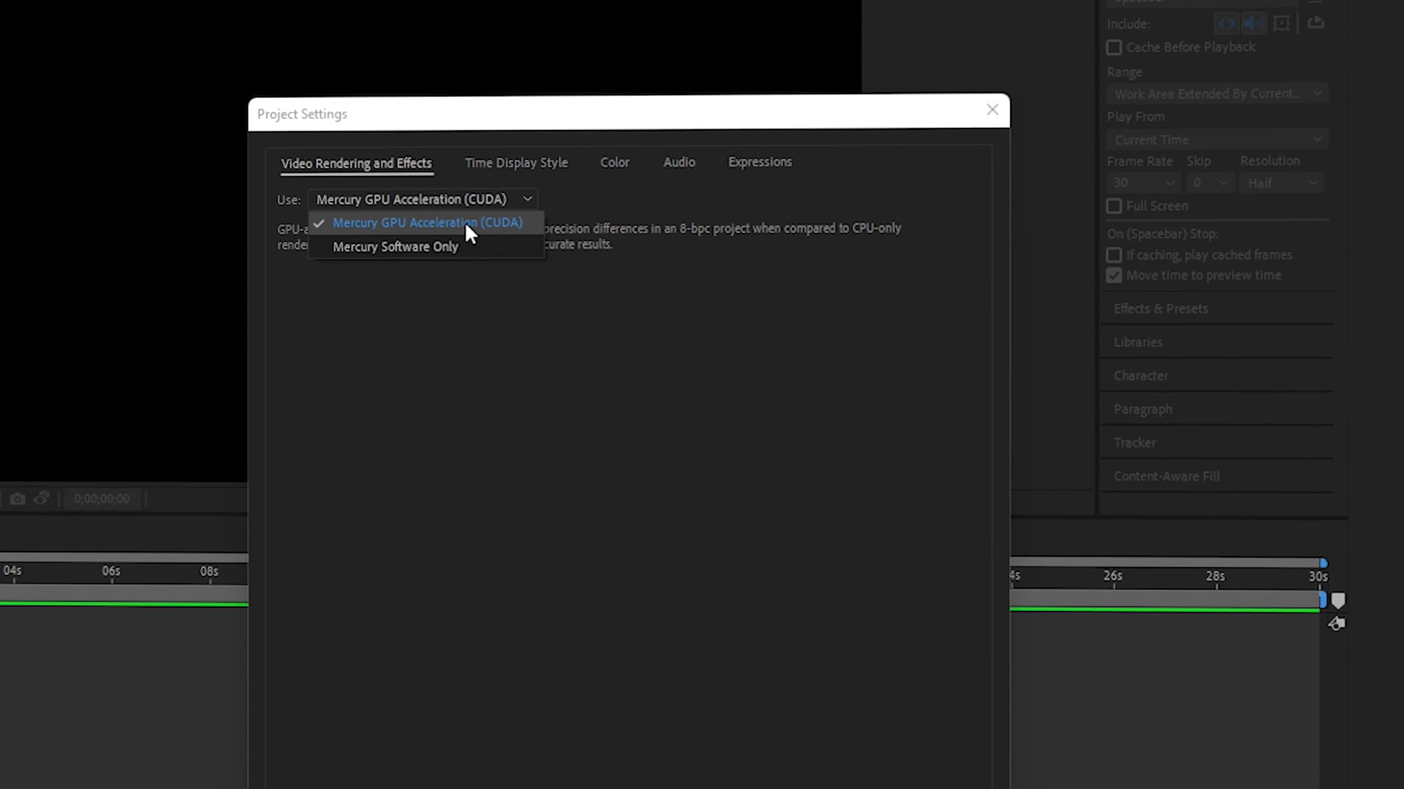
click(488, 220)
click(491, 197)
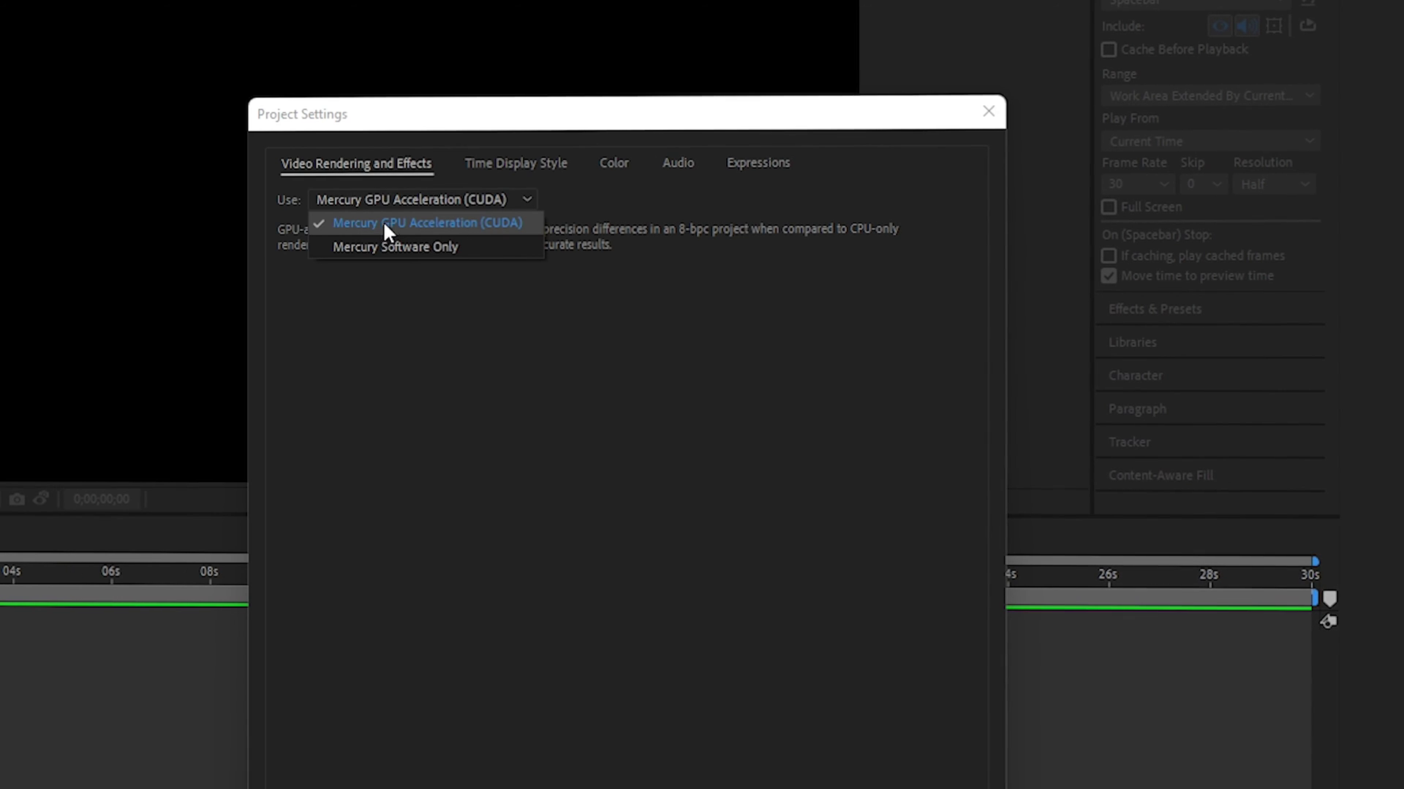
click(503, 227)
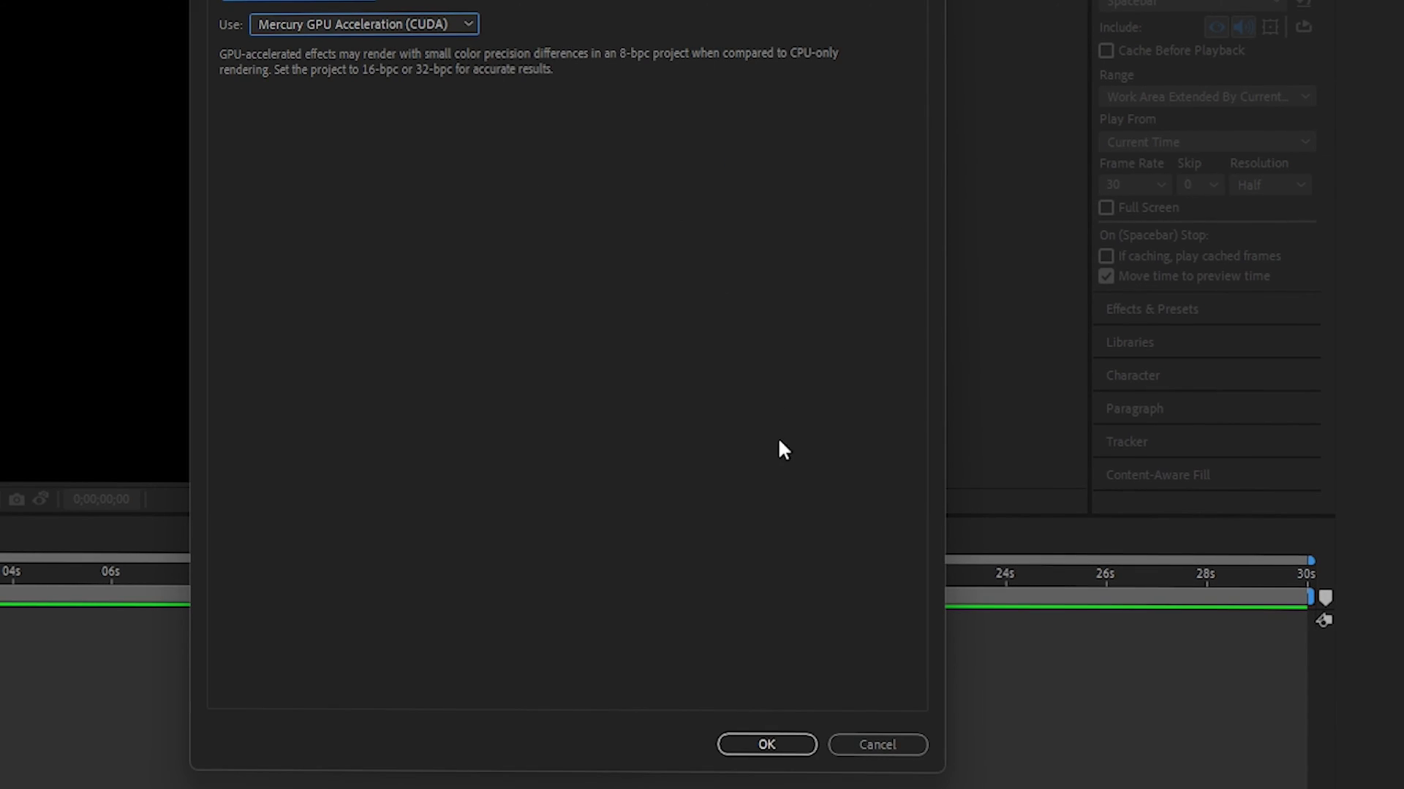
click(766, 744)
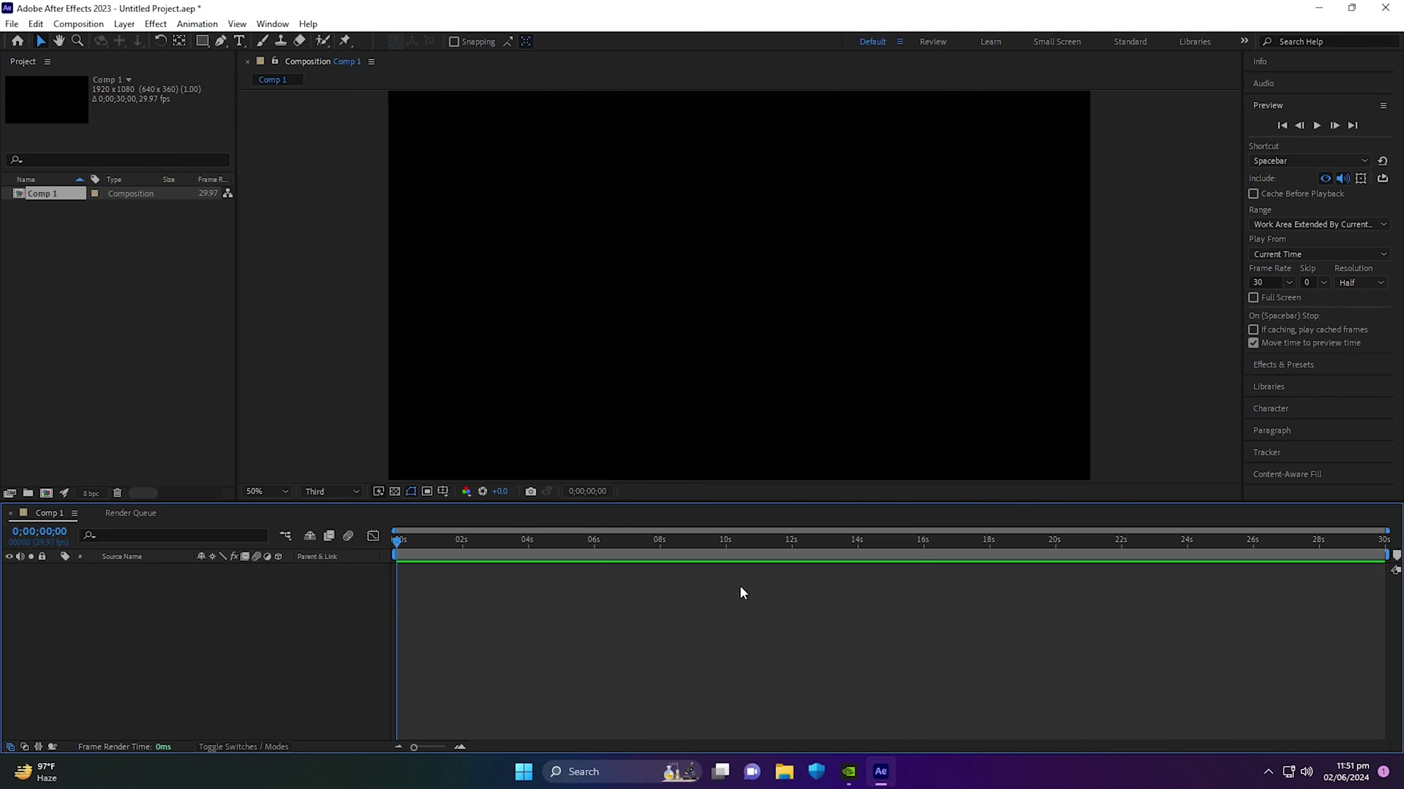